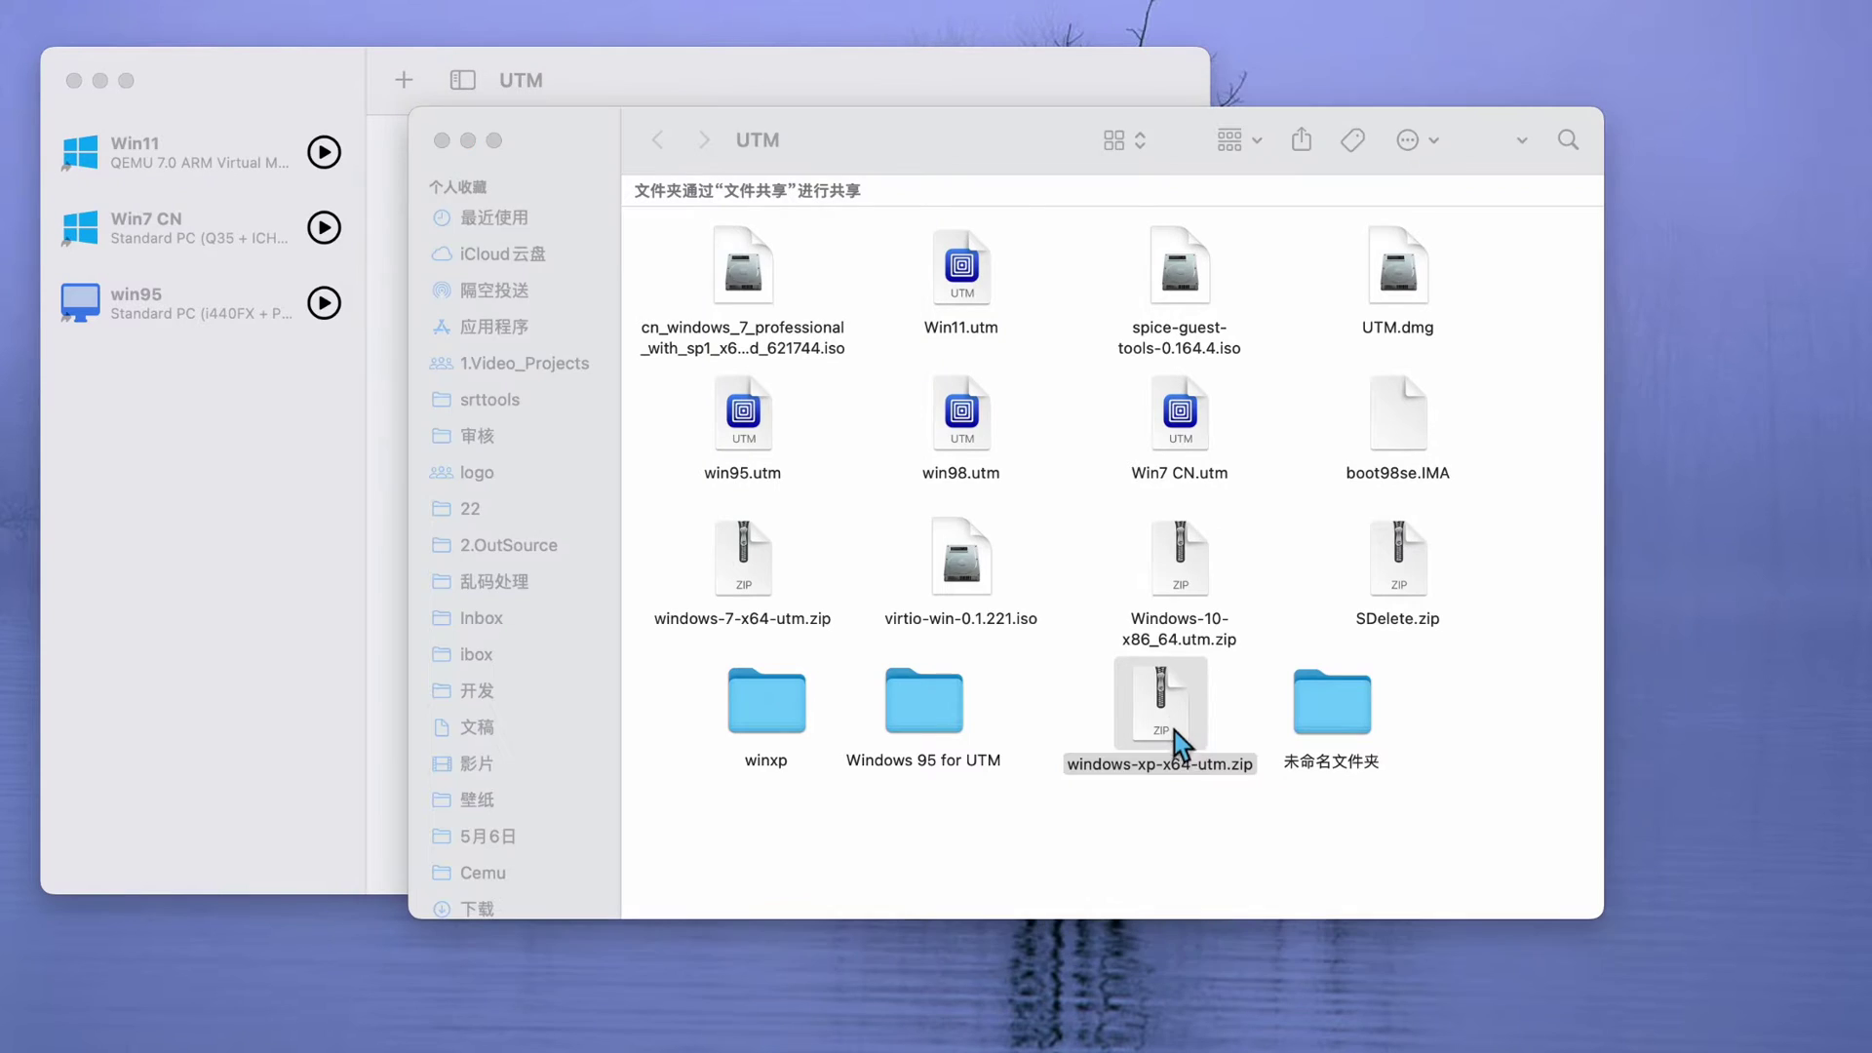
# - Import Windows XP.utm into the UTM library and close the Finder window
pyautogui.moveTo(1097, 816); pyautogui.dragTo(1014, 824)
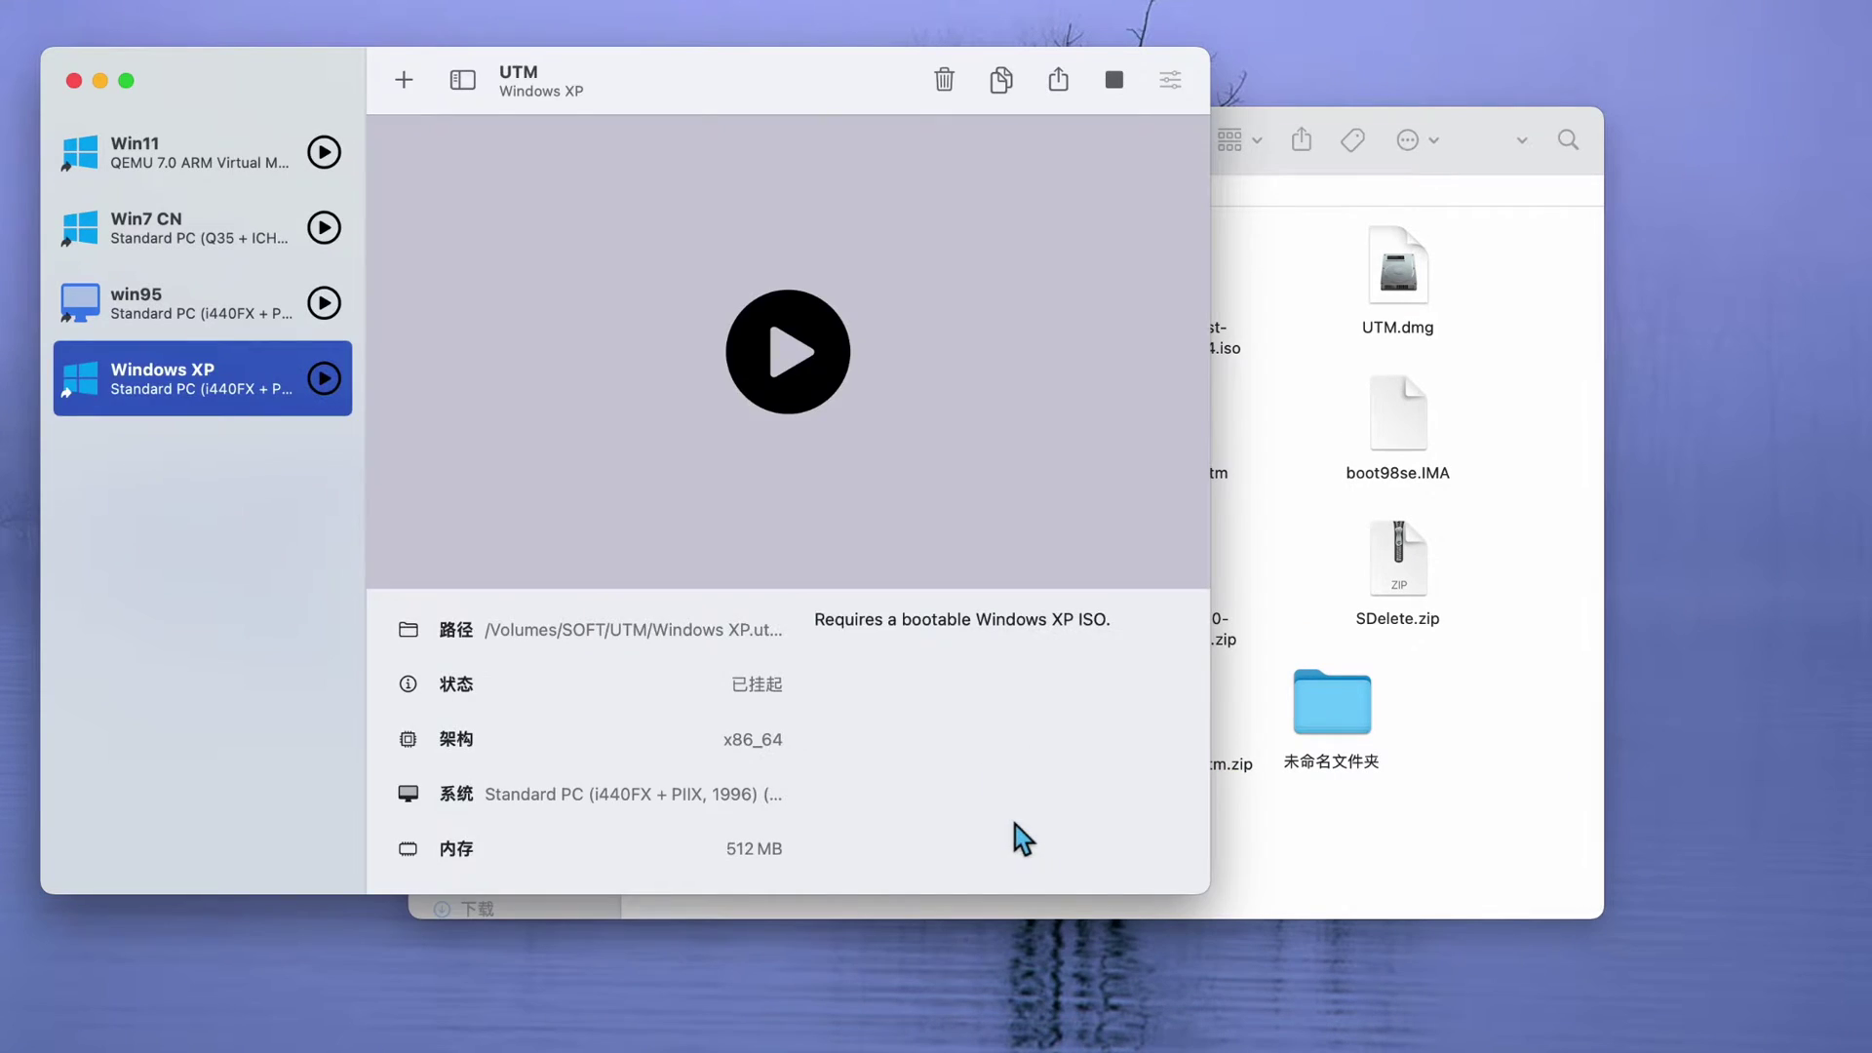
pyautogui.click(1336, 836)
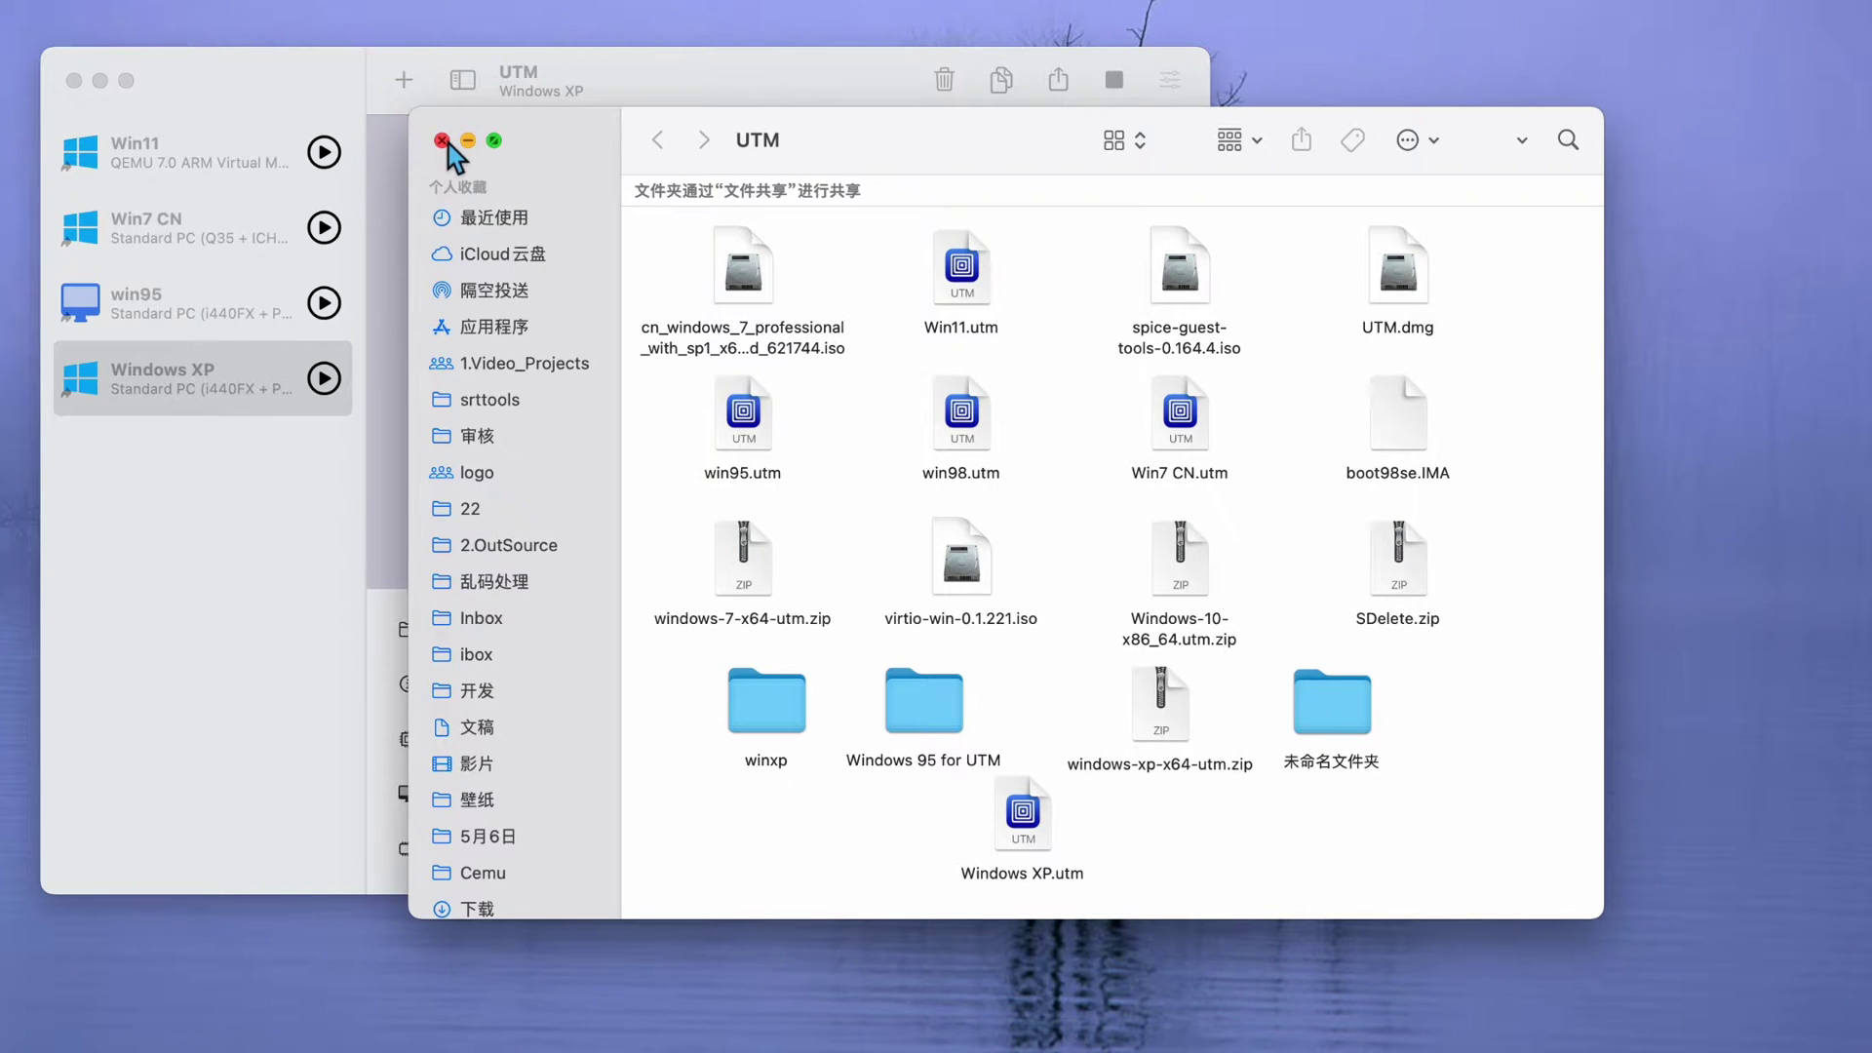
pyautogui.moveTo(760, 144); pyautogui.dragTo(725, 78)
pyautogui.press('super+w')
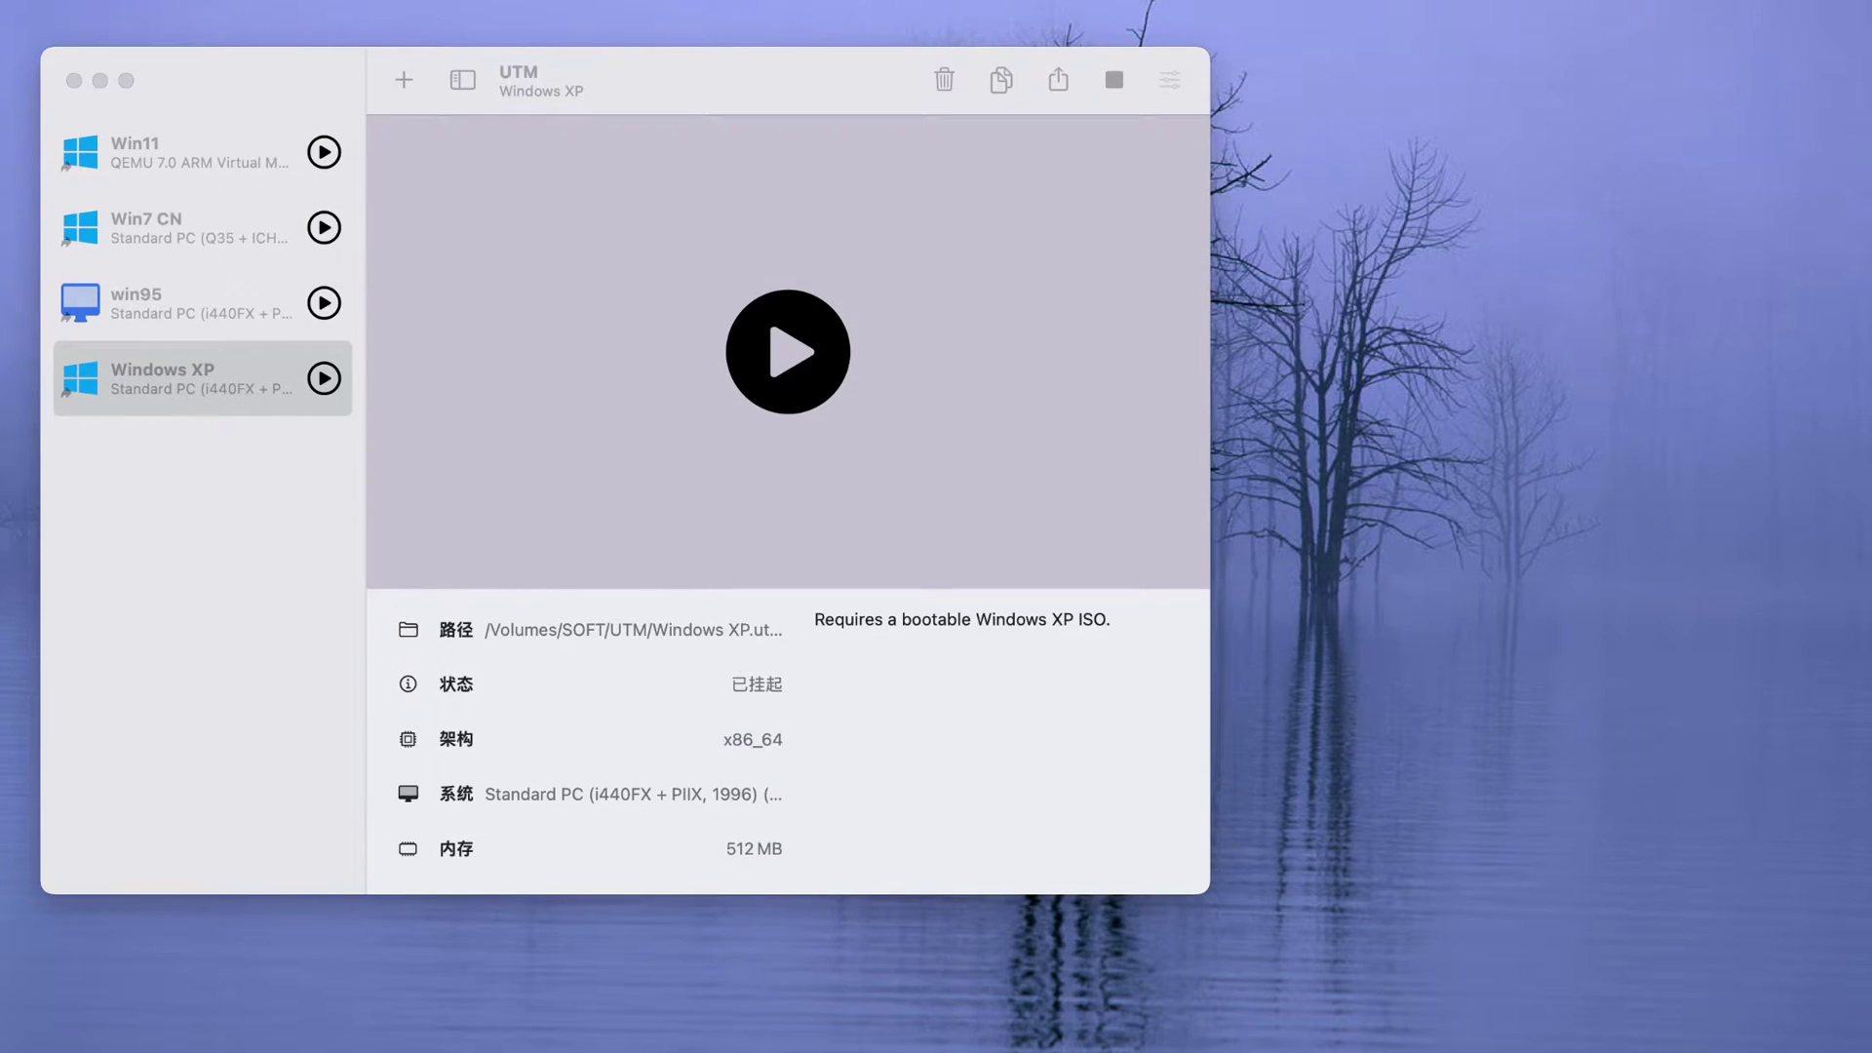
# - Force-stop the Windows XP machine with 终止 so its status changes to stopped
pyautogui.click(213, 417)
pyautogui.rightClick(205, 406)
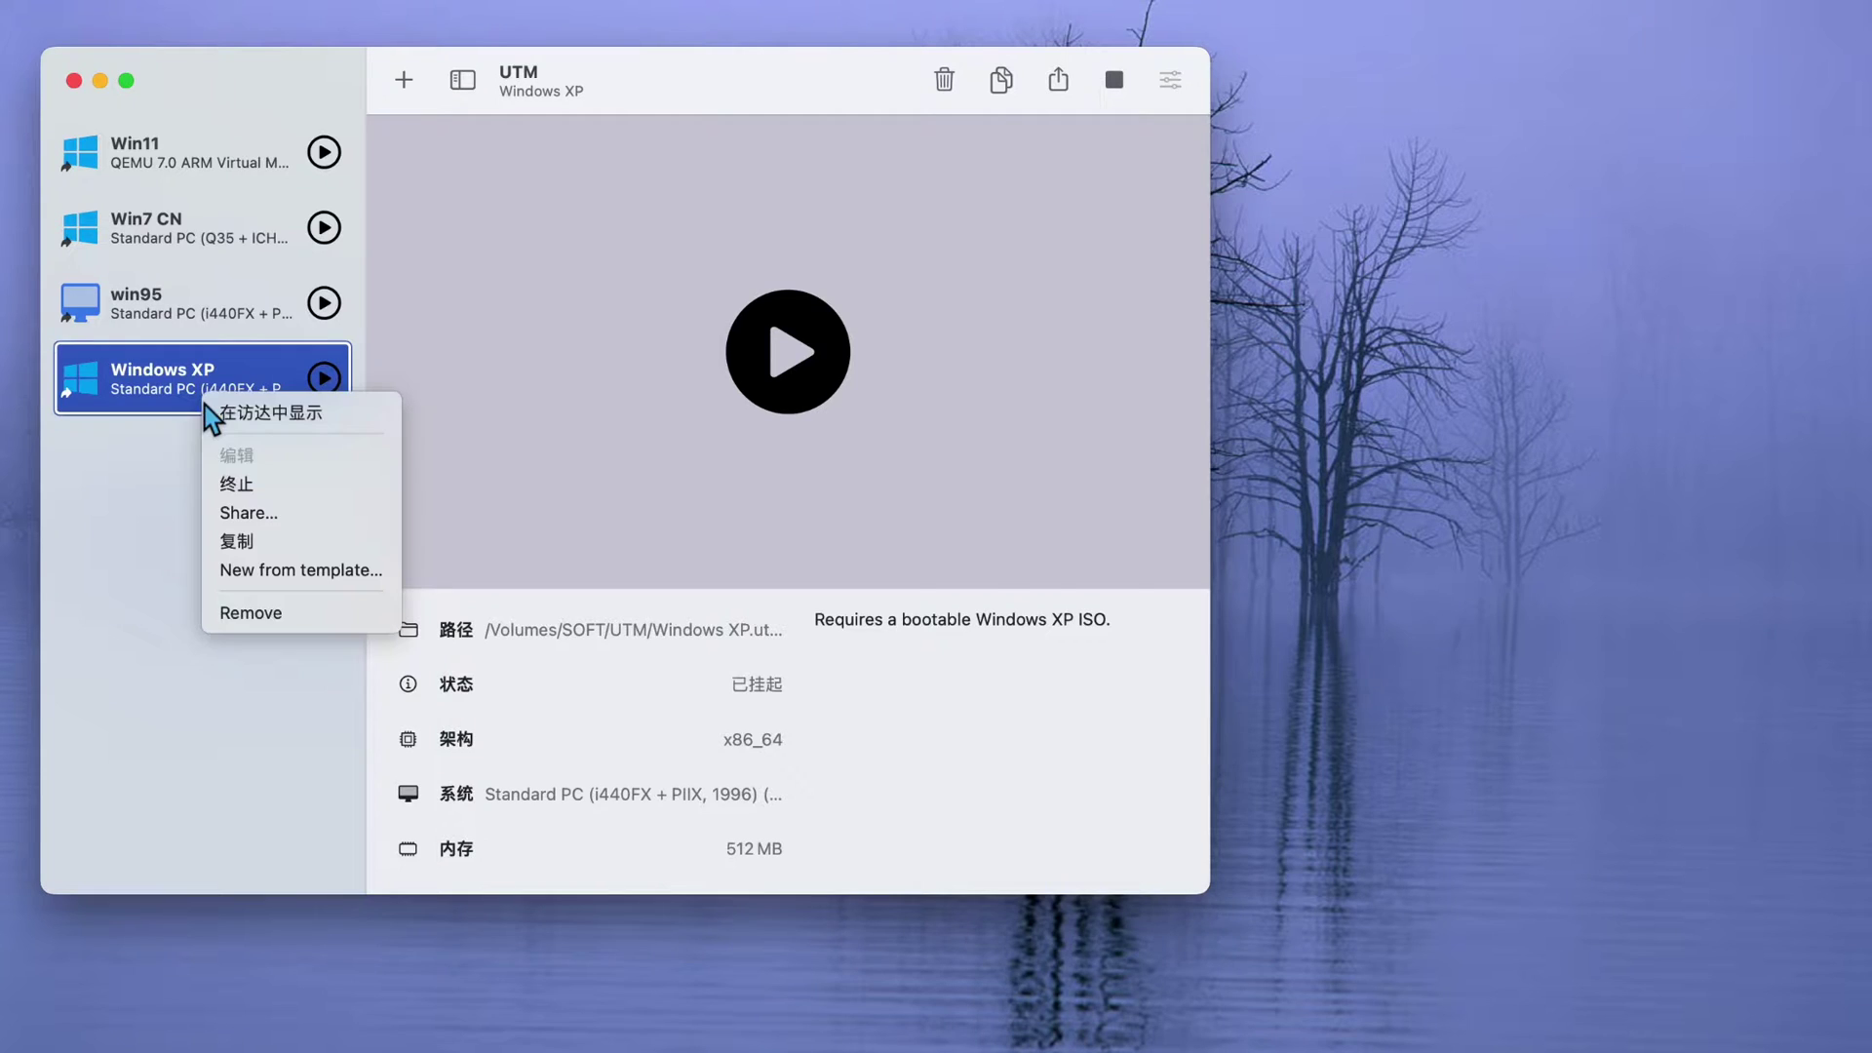
pyautogui.click(251, 483)
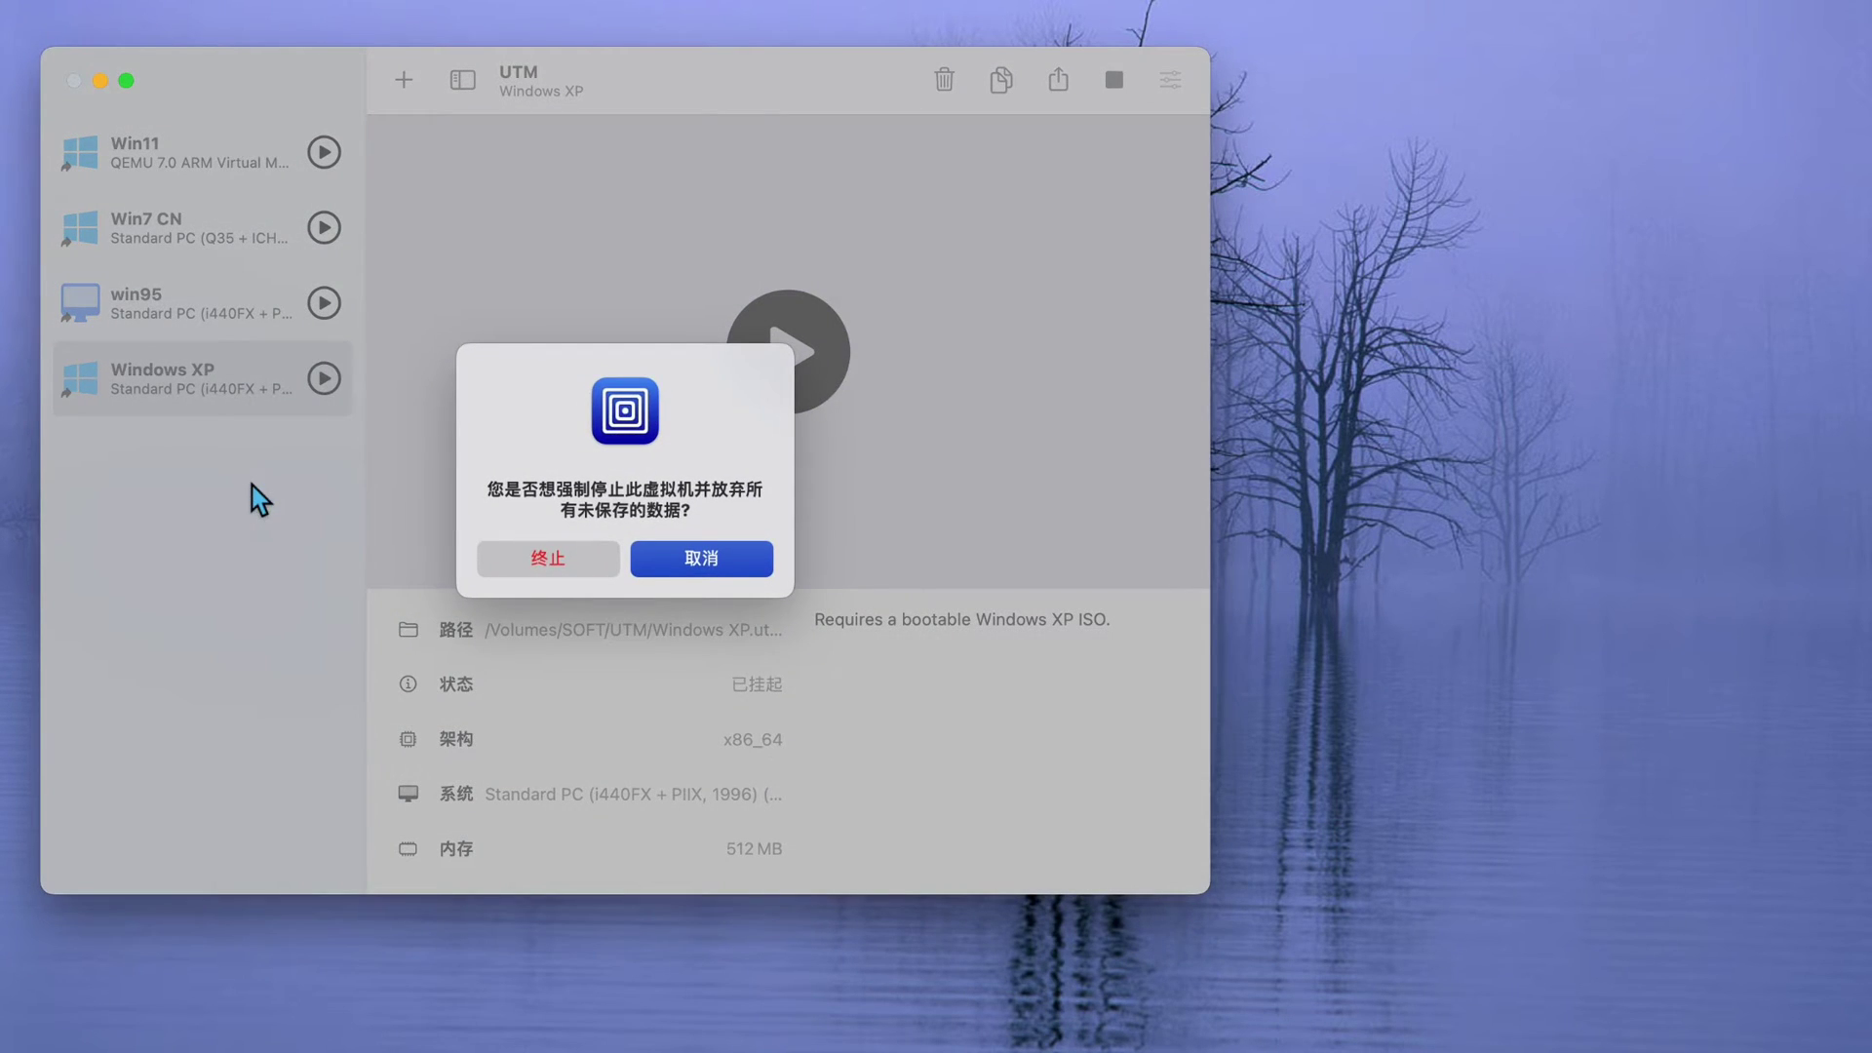
pyautogui.click(555, 563)
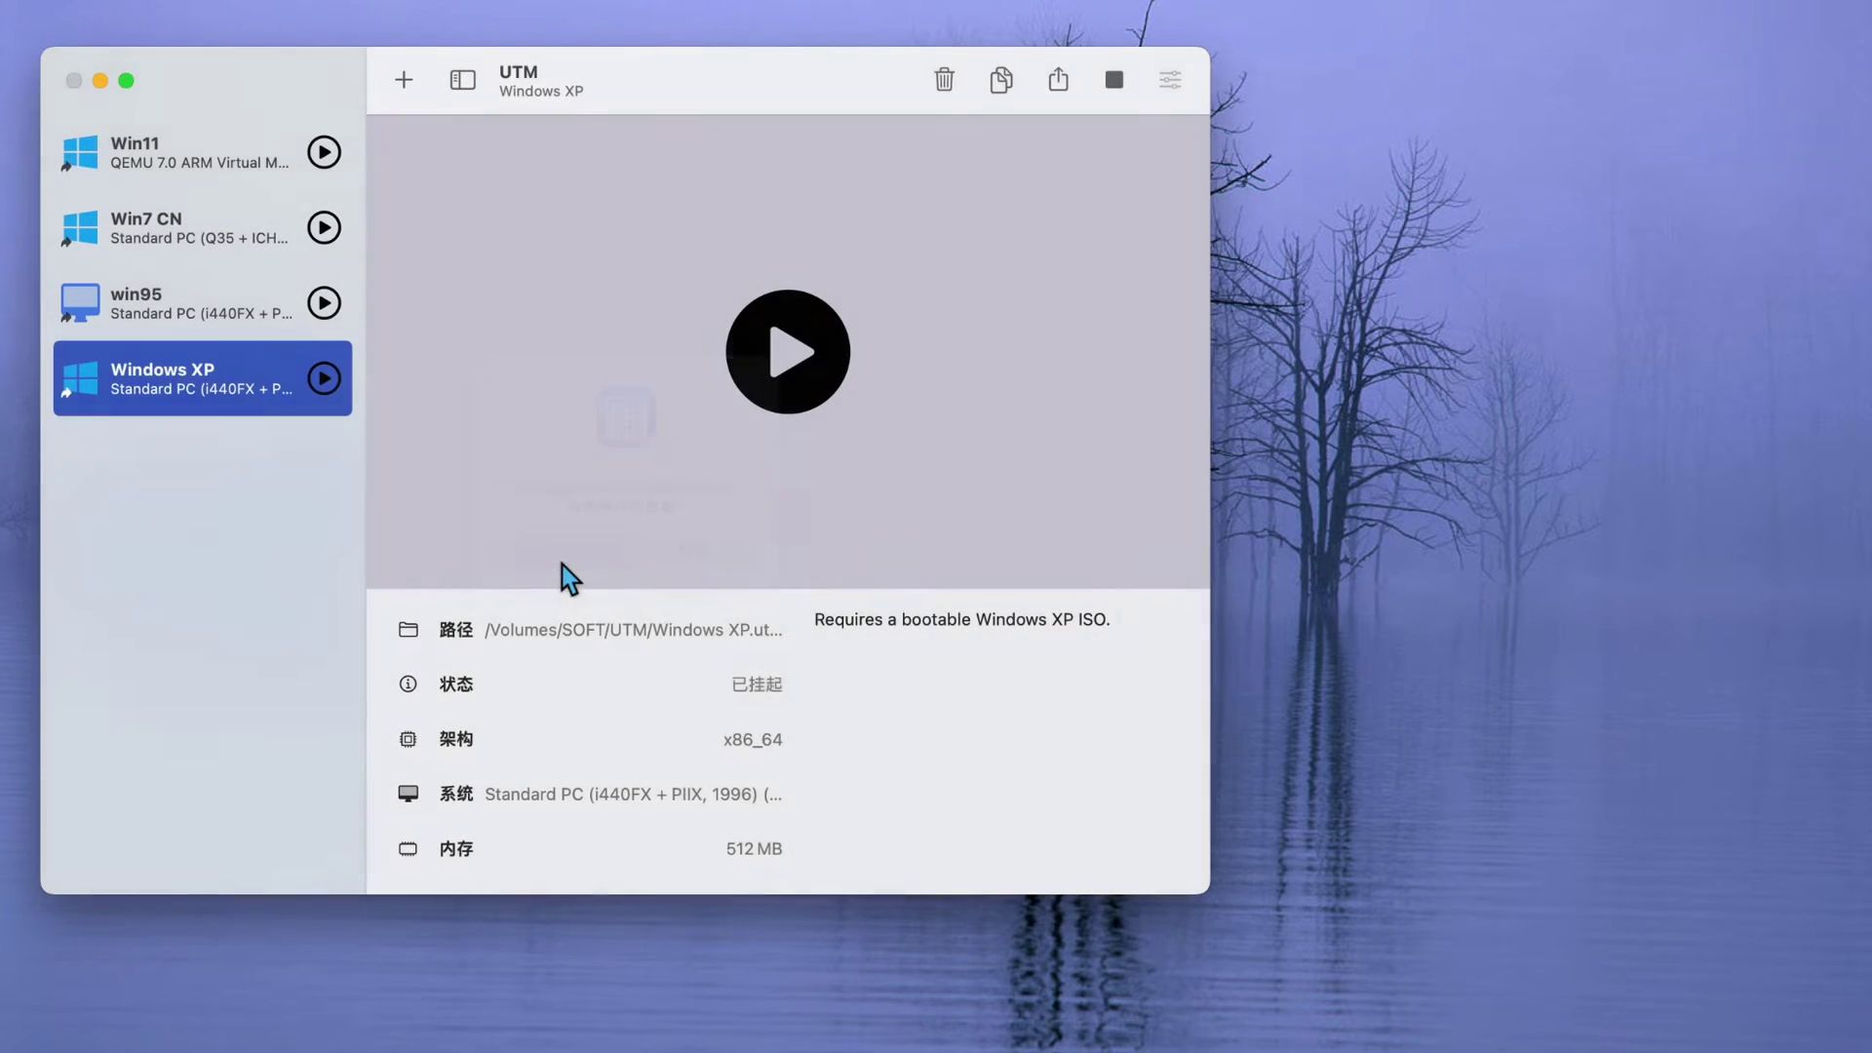
pyautogui.rightClick(192, 390)
# - Change the Windows XP machine's 网络模式 from 模拟VLAN to 共享网络 and save the settings
pyautogui.click(257, 440)
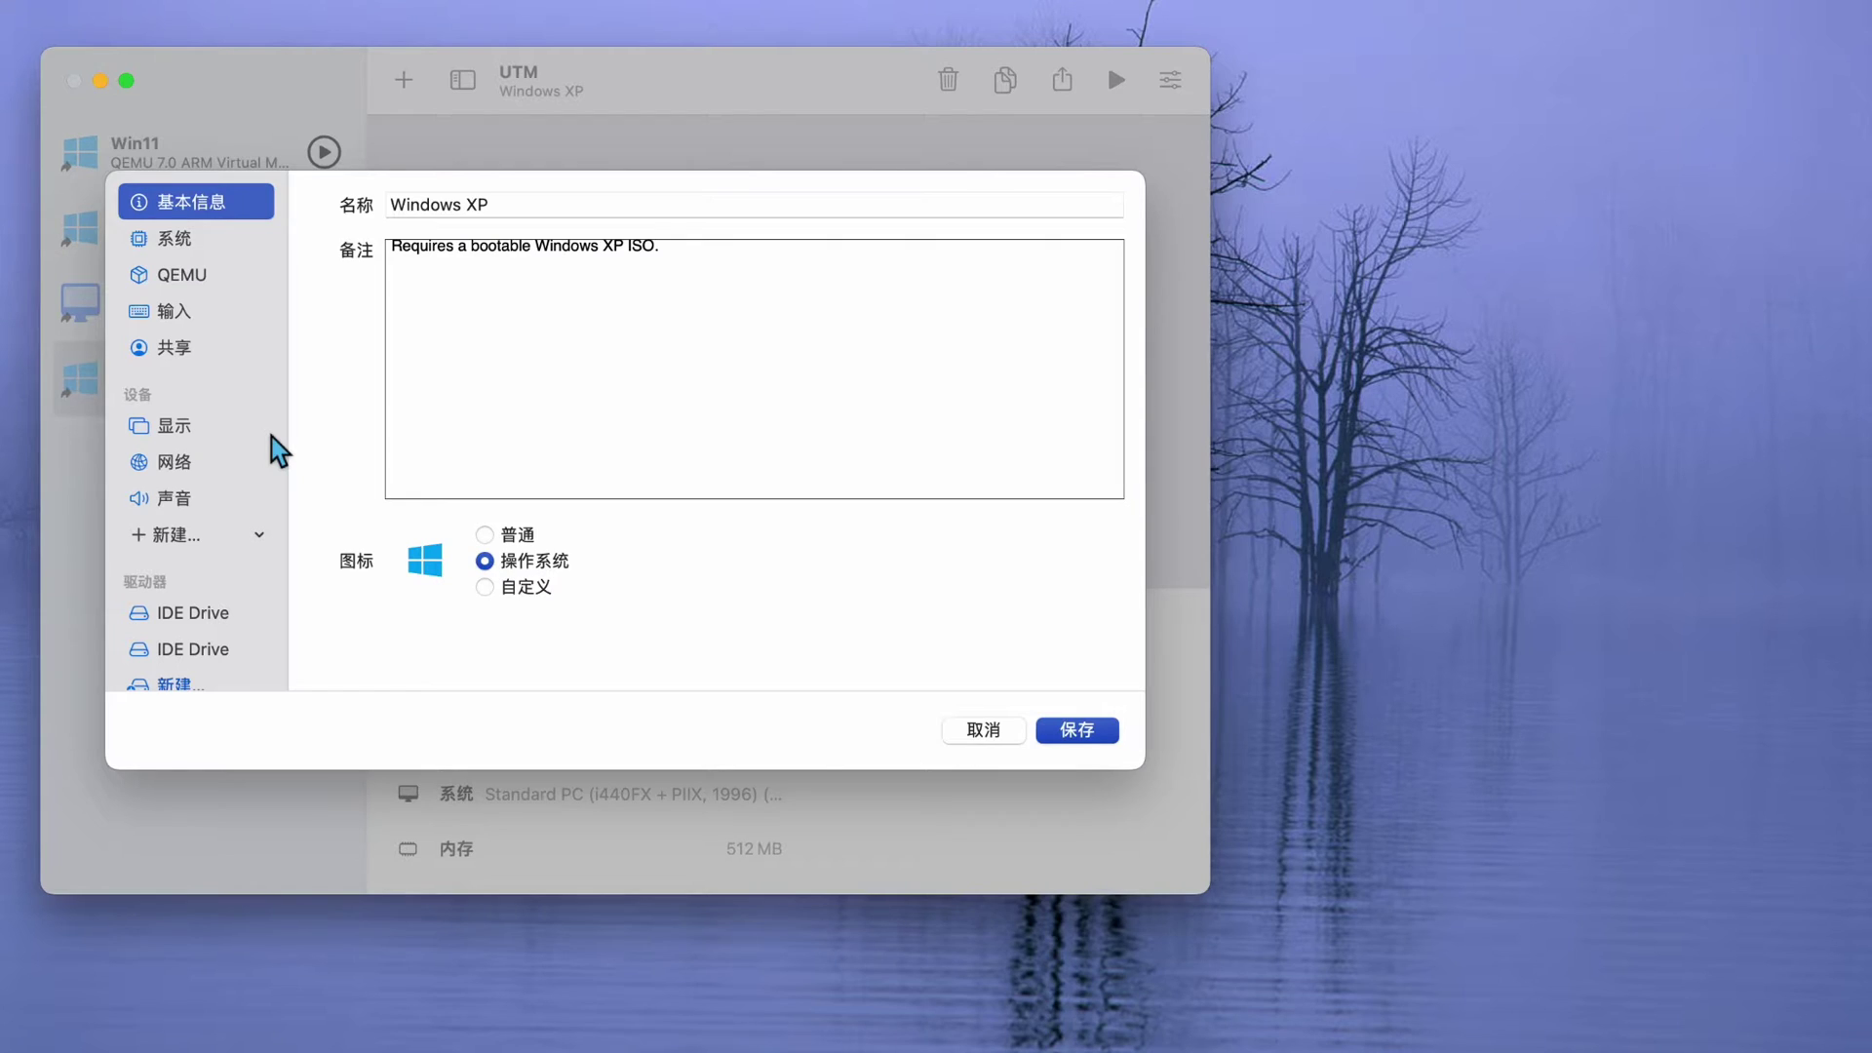
pyautogui.click(198, 438)
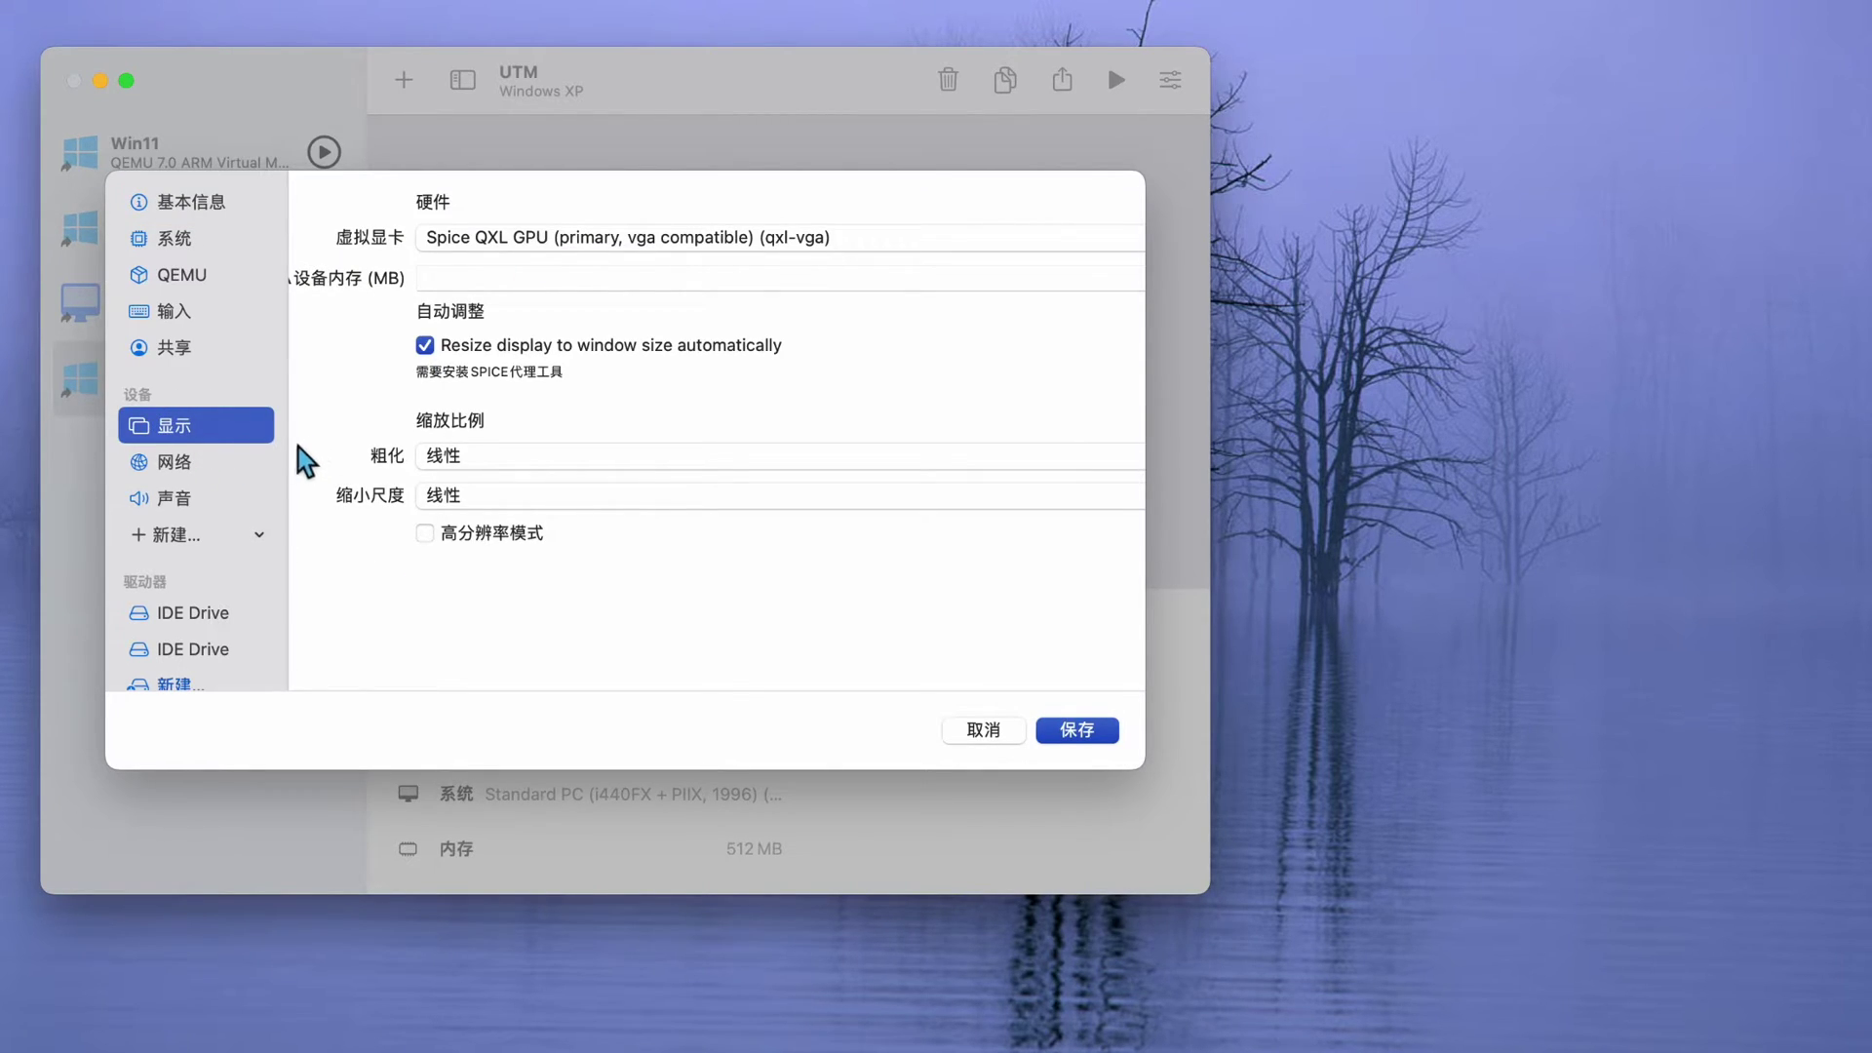
pyautogui.click(236, 466)
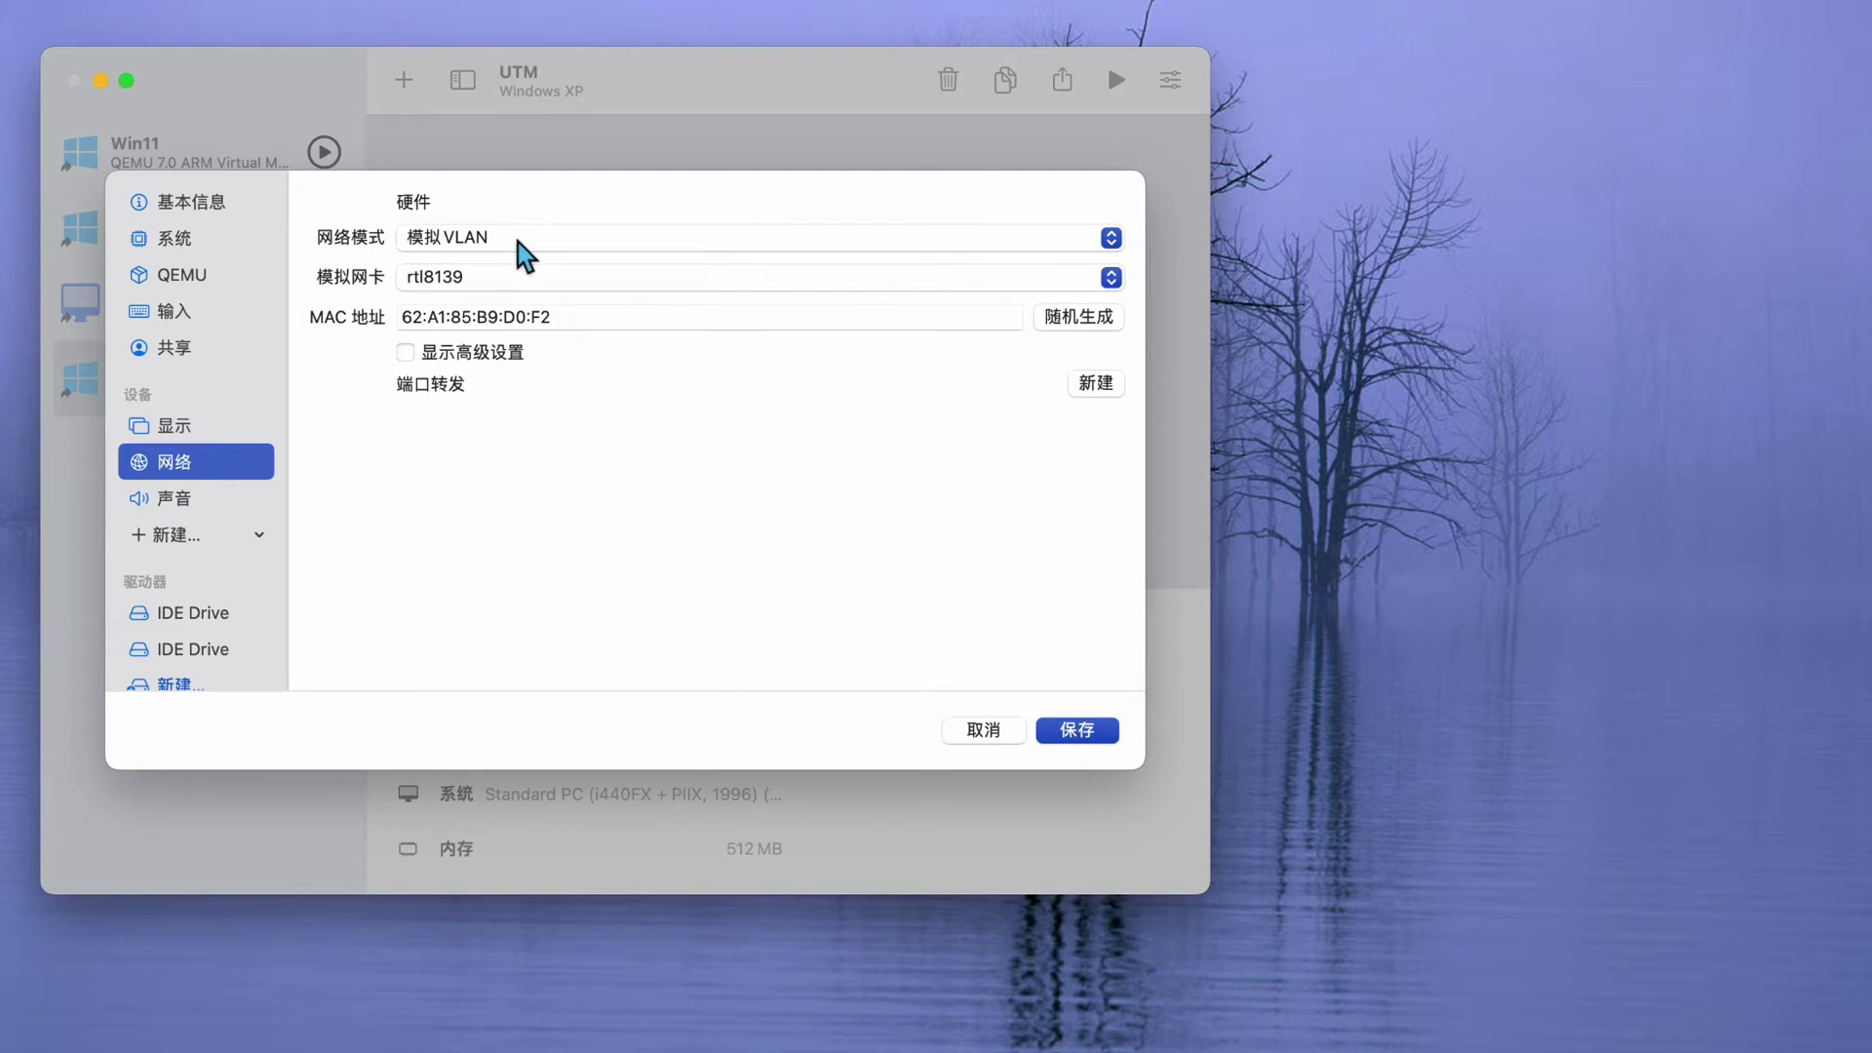
pyautogui.click(501, 241)
pyautogui.click(493, 276)
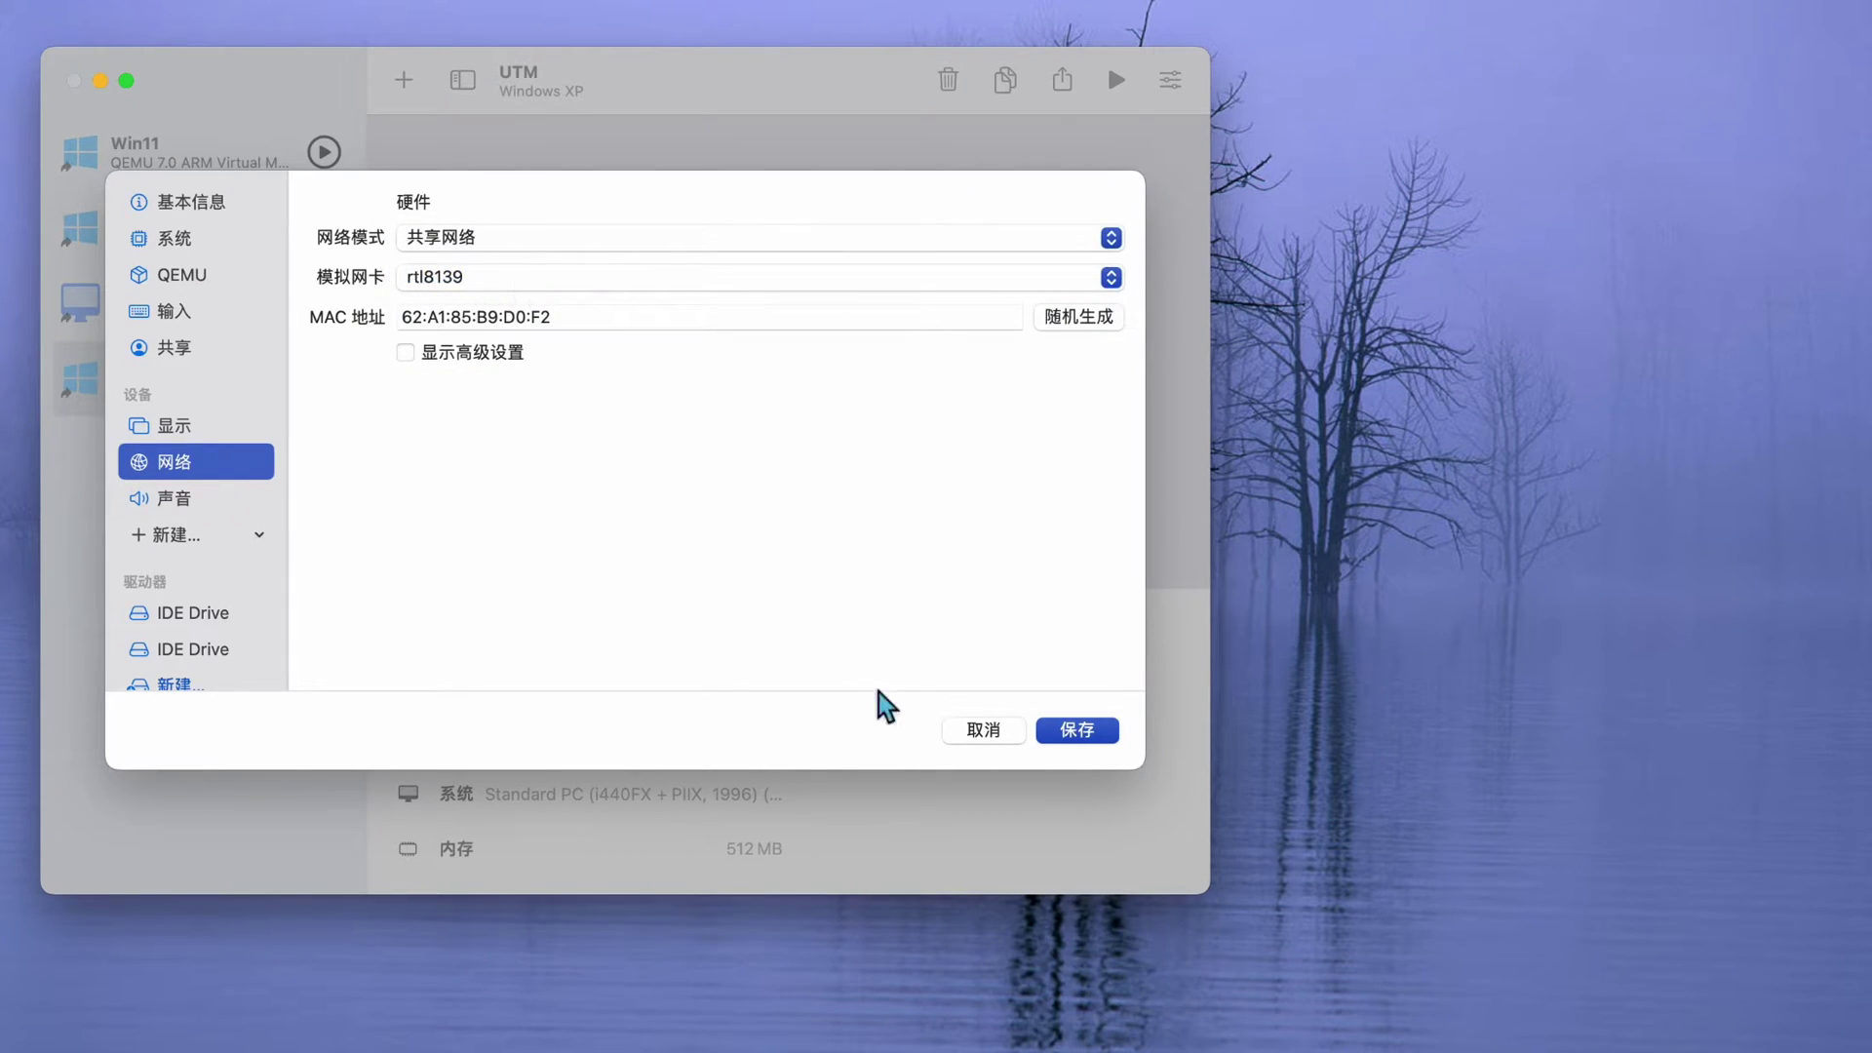
pyautogui.click(1076, 733)
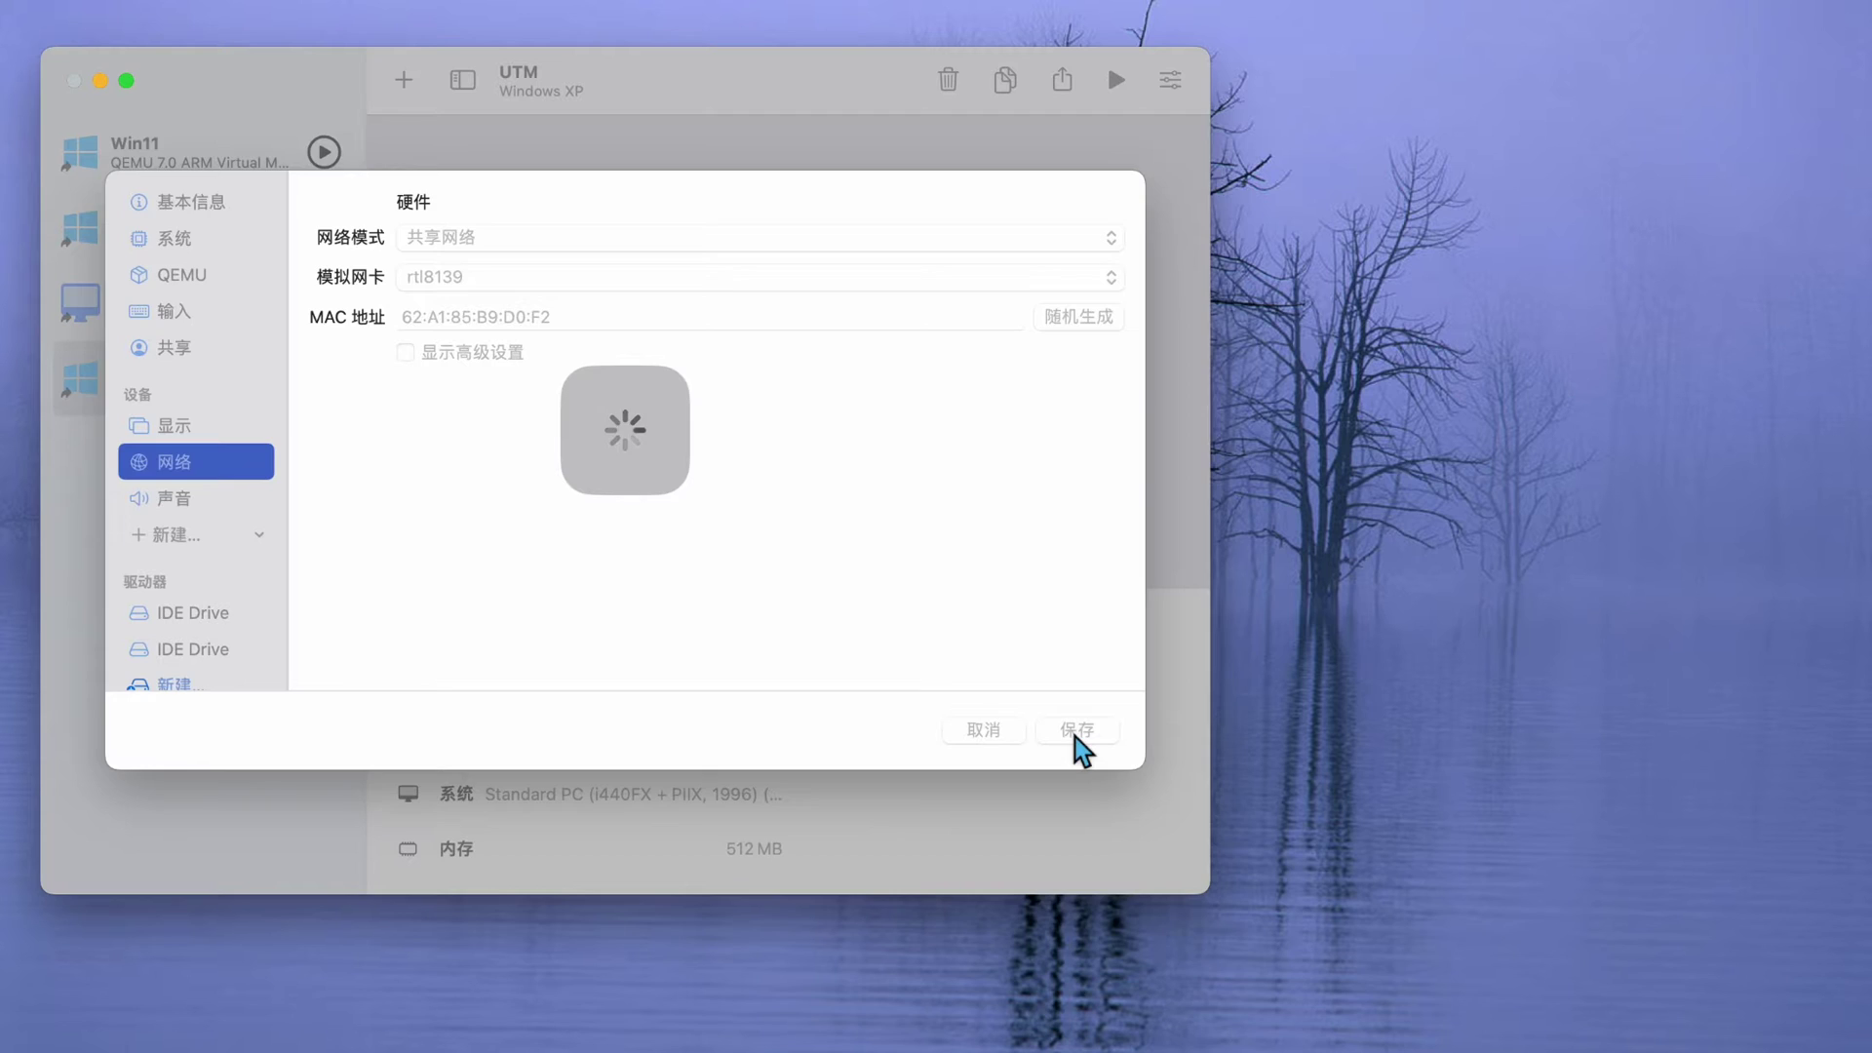
pyautogui.scroll(-5, 932, 786)
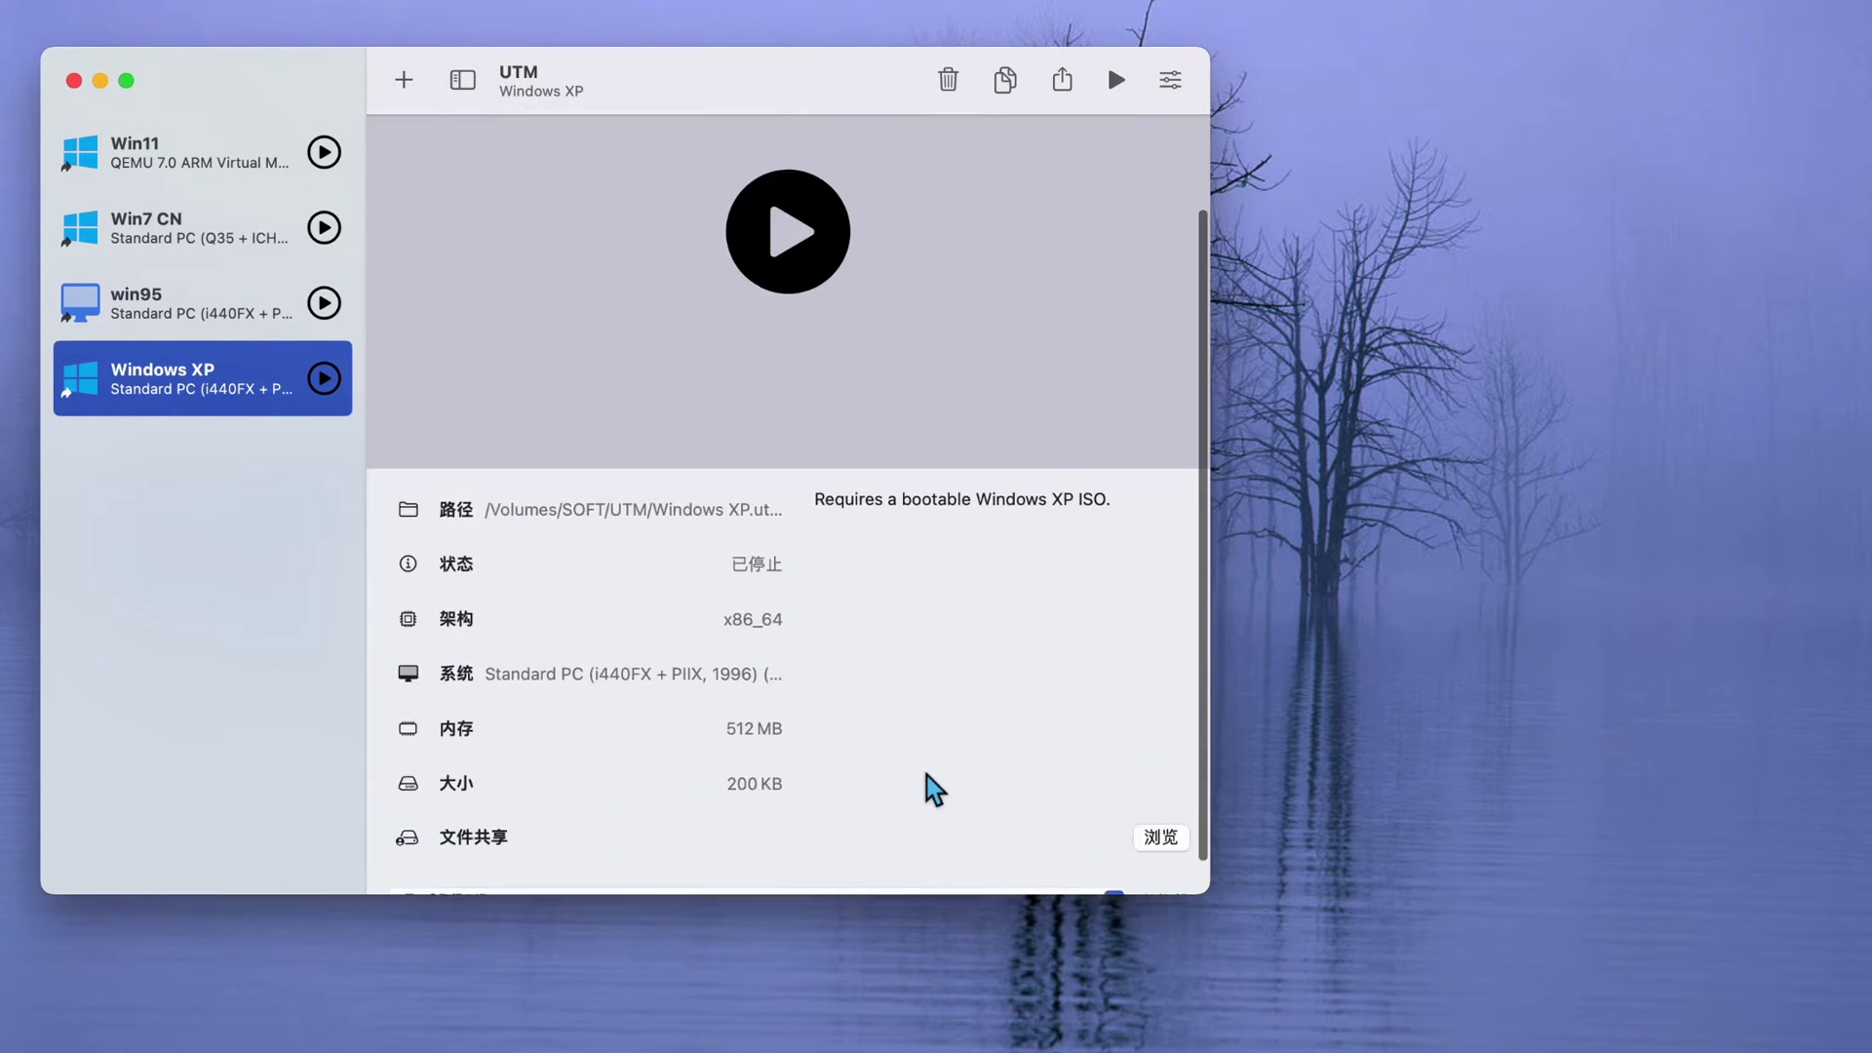
# - Mount the Windows XP Pro Pre-SP3 ISO as the CD/DVD and start the VM from it
pyautogui.click(853, 868)
pyautogui.click(791, 895)
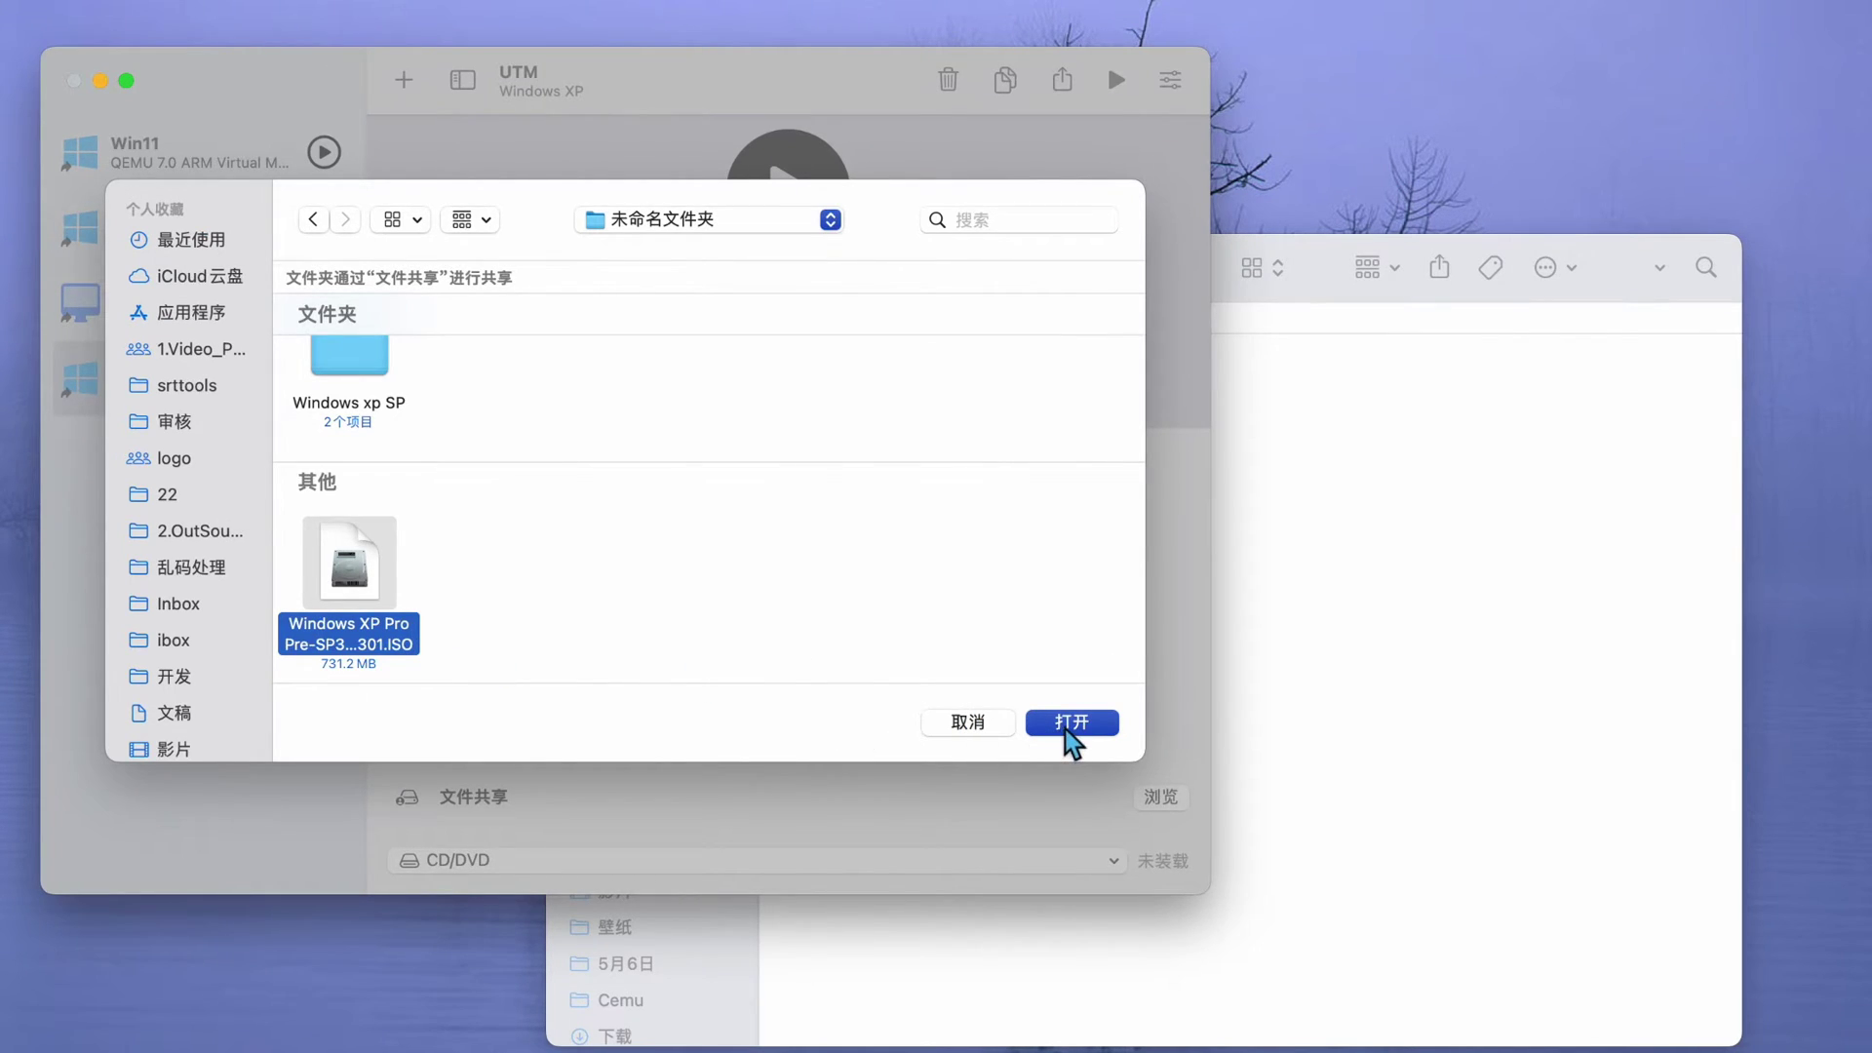
pyautogui.click(1072, 726)
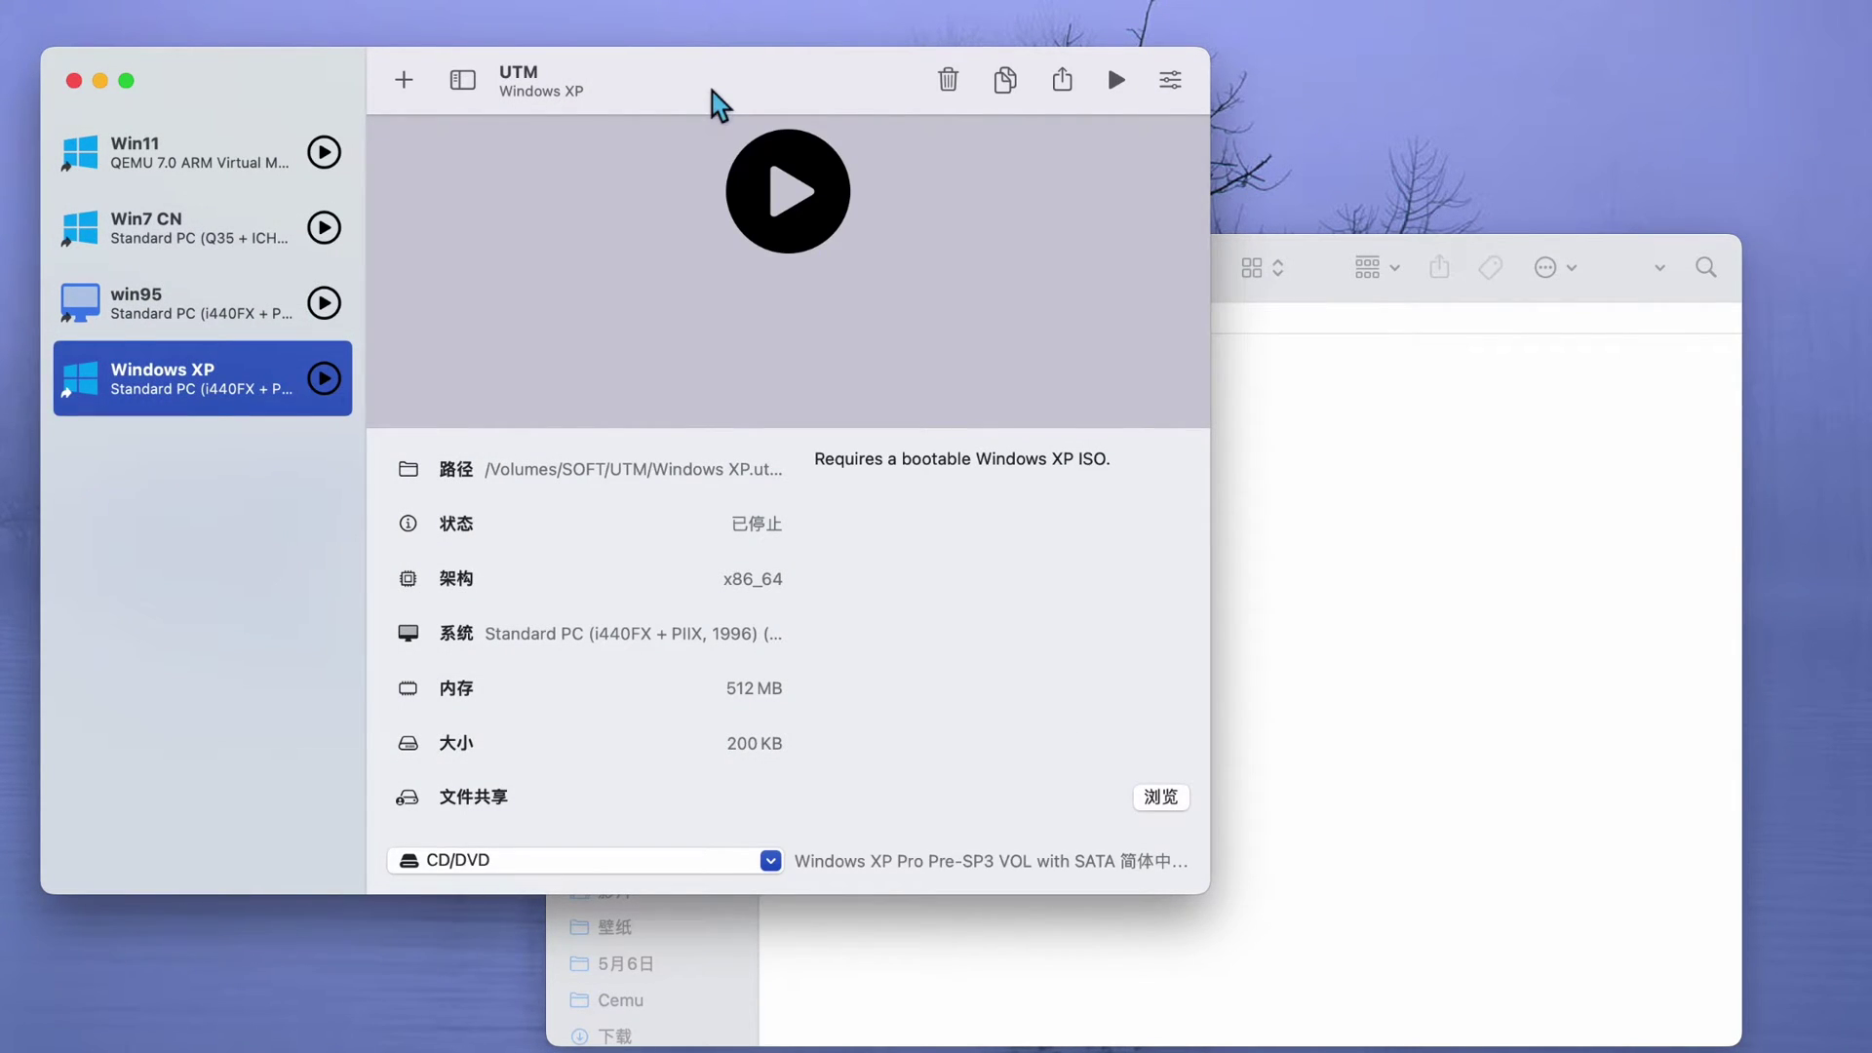
pyautogui.click(799, 210)
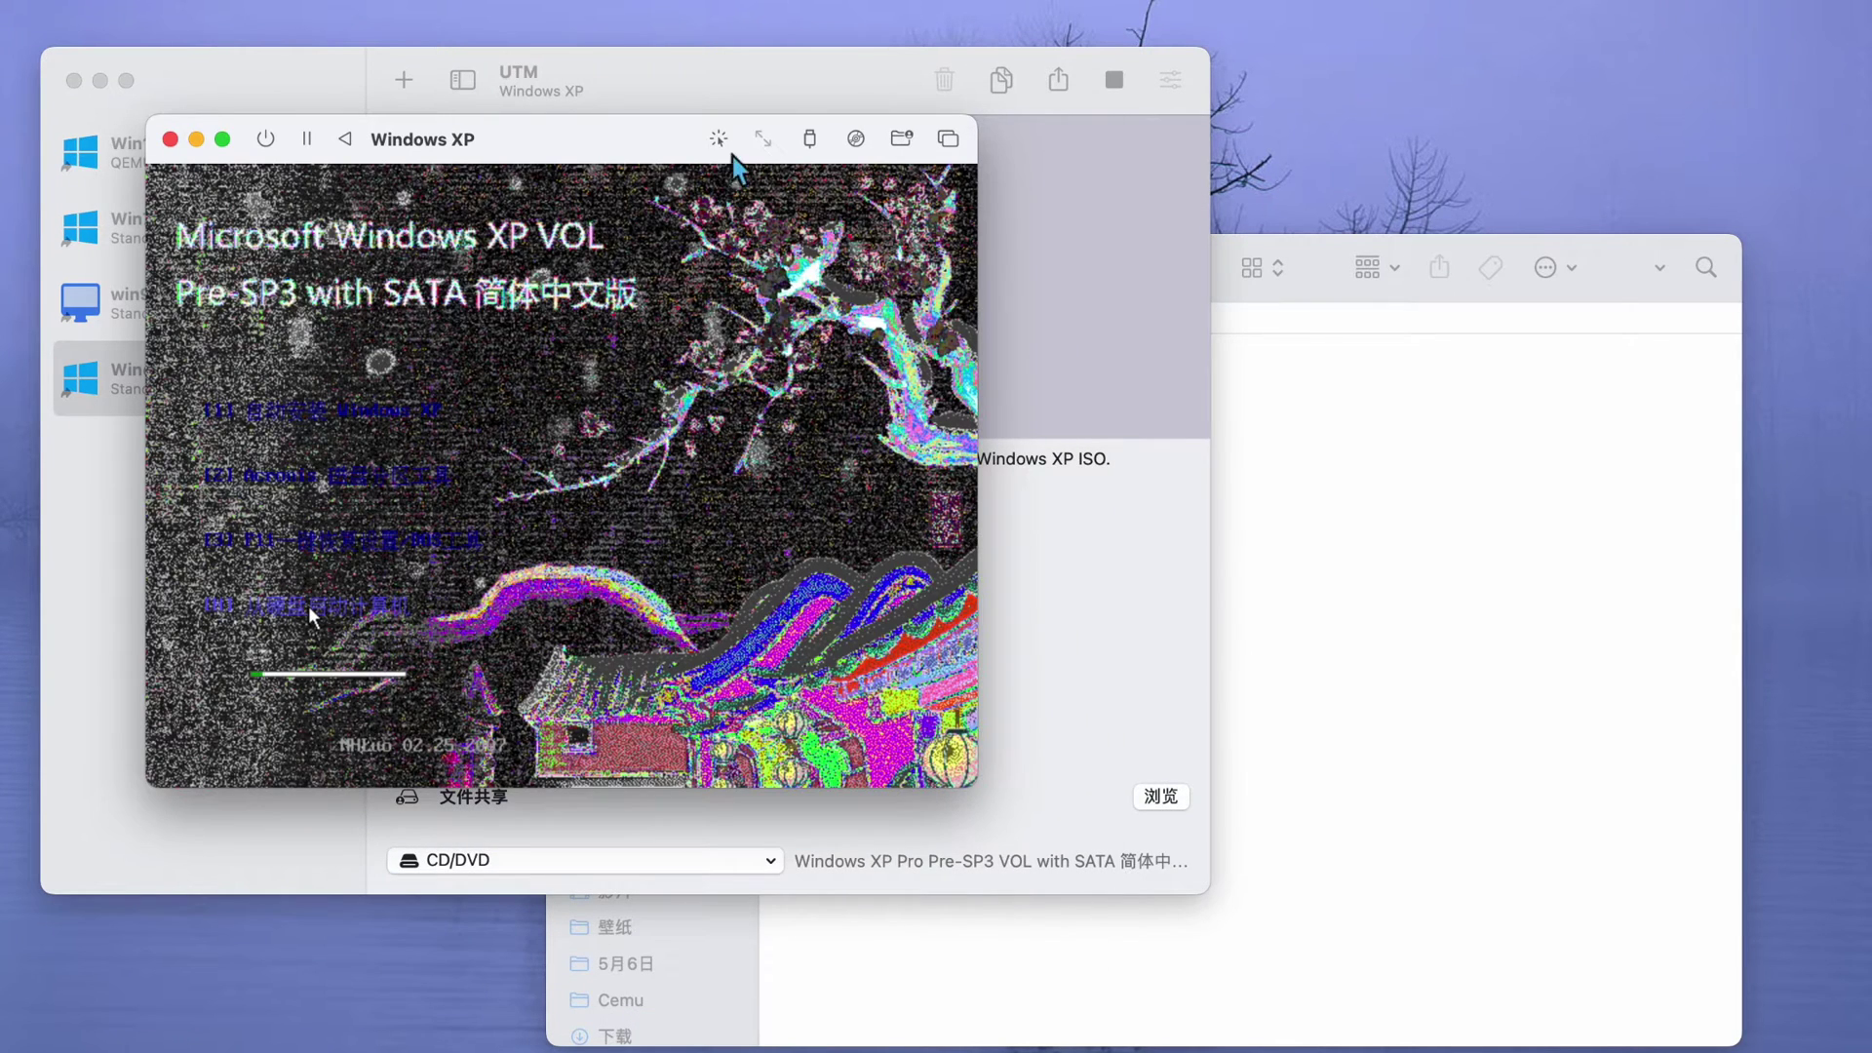
# - Start XP Setup, create a 20466 MB C: partition and quick-format it as NTFS
pyautogui.moveTo(711, 138); pyautogui.dragTo(666, 15)
pyautogui.click(335, 275)
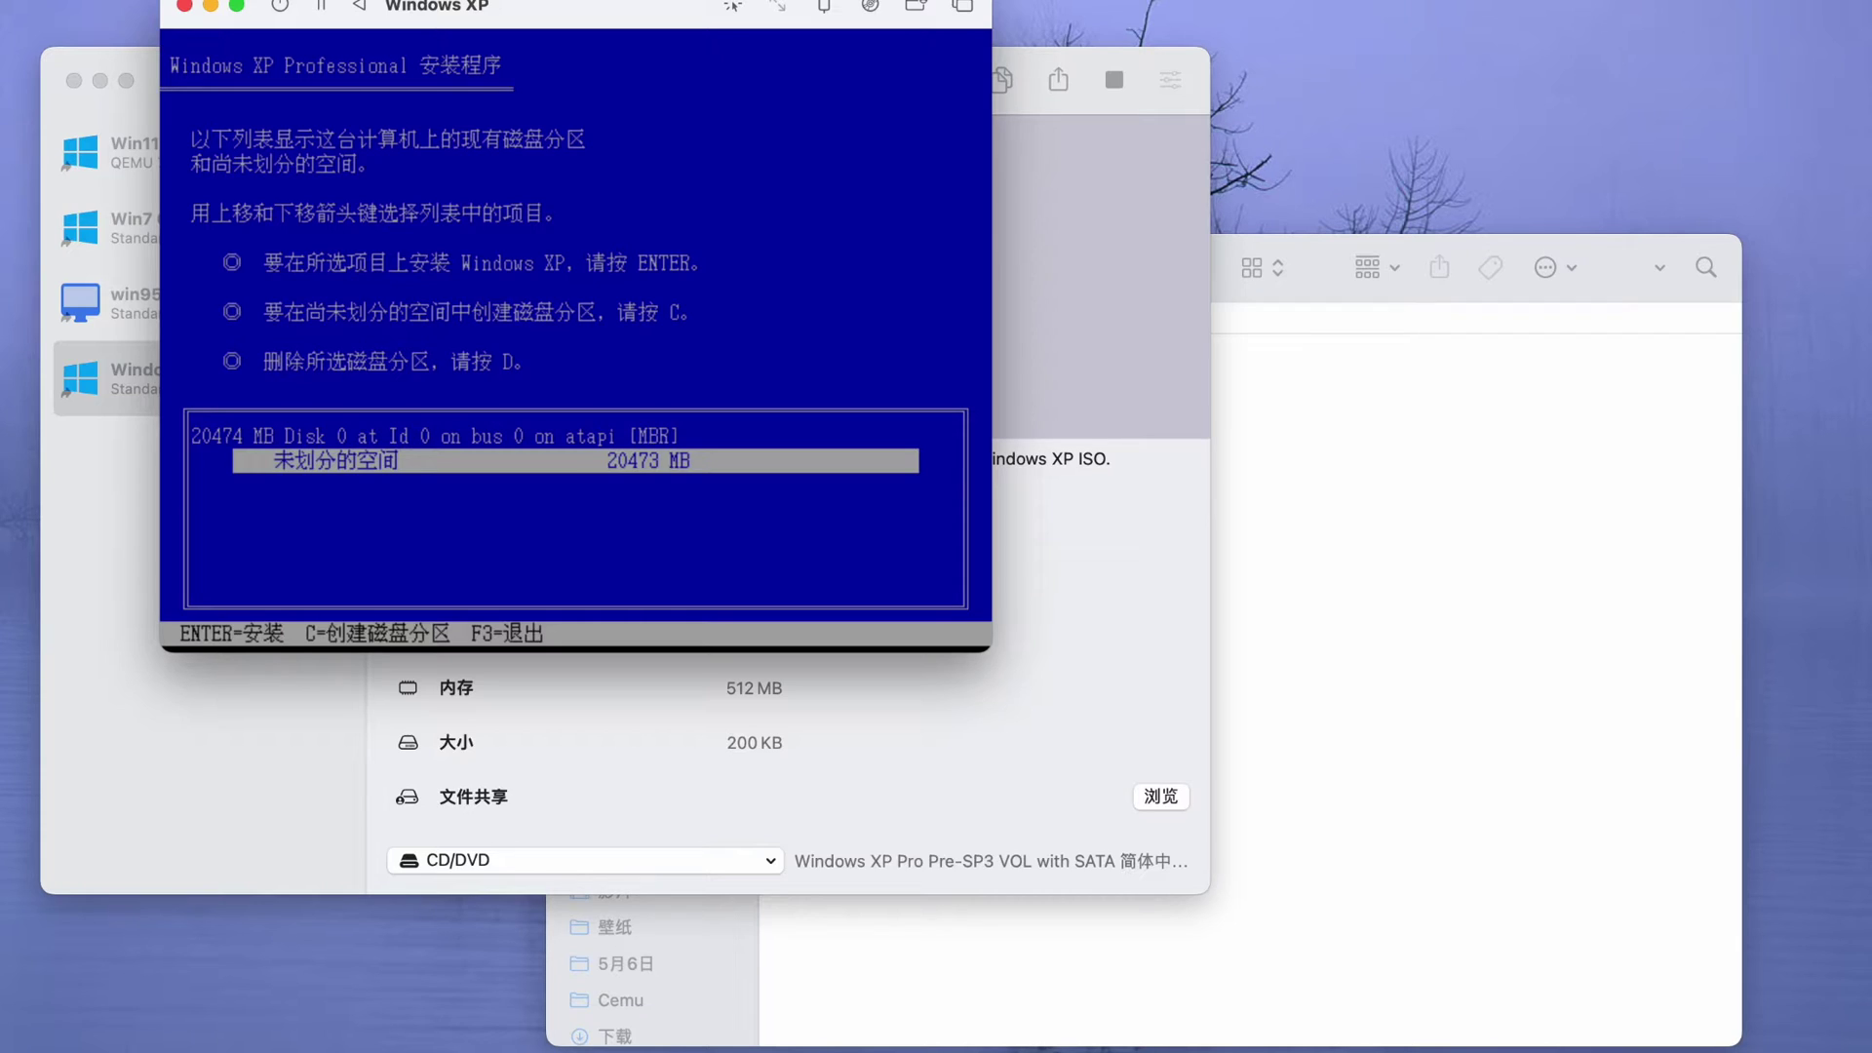
pyautogui.press('c')
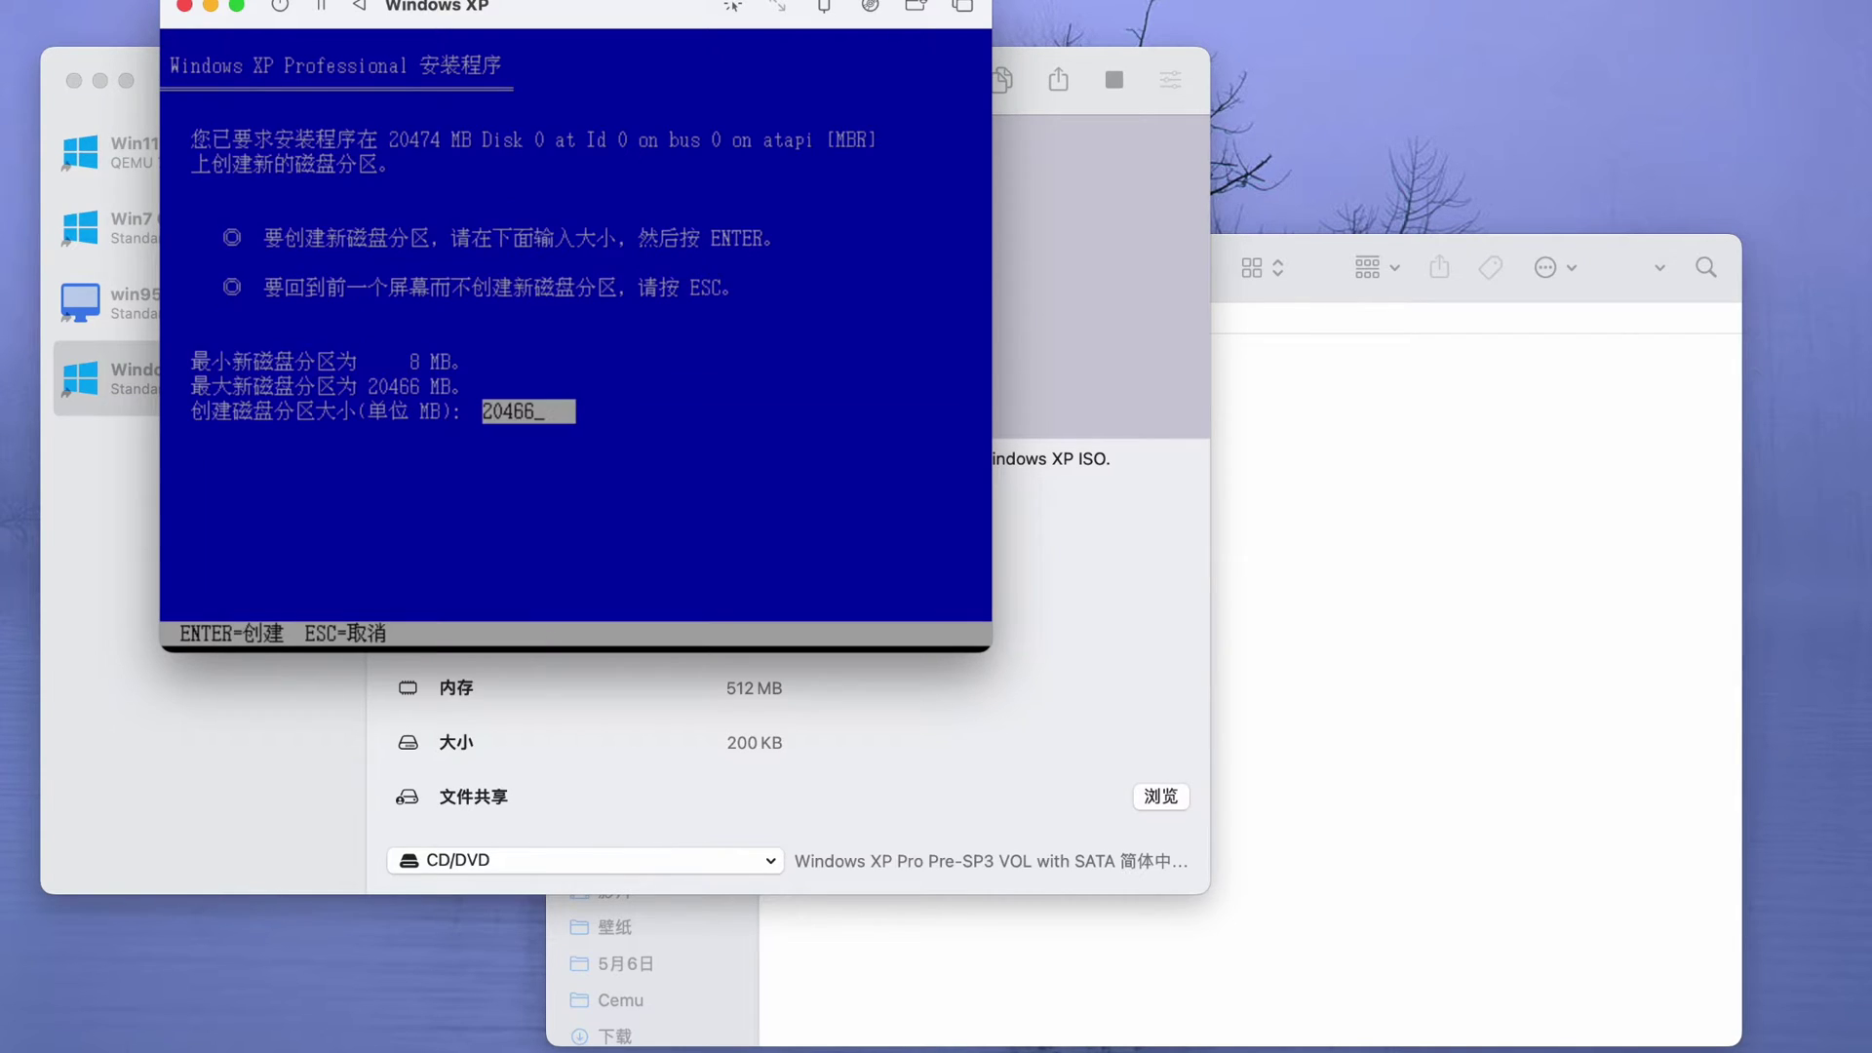
pyautogui.press('Return')
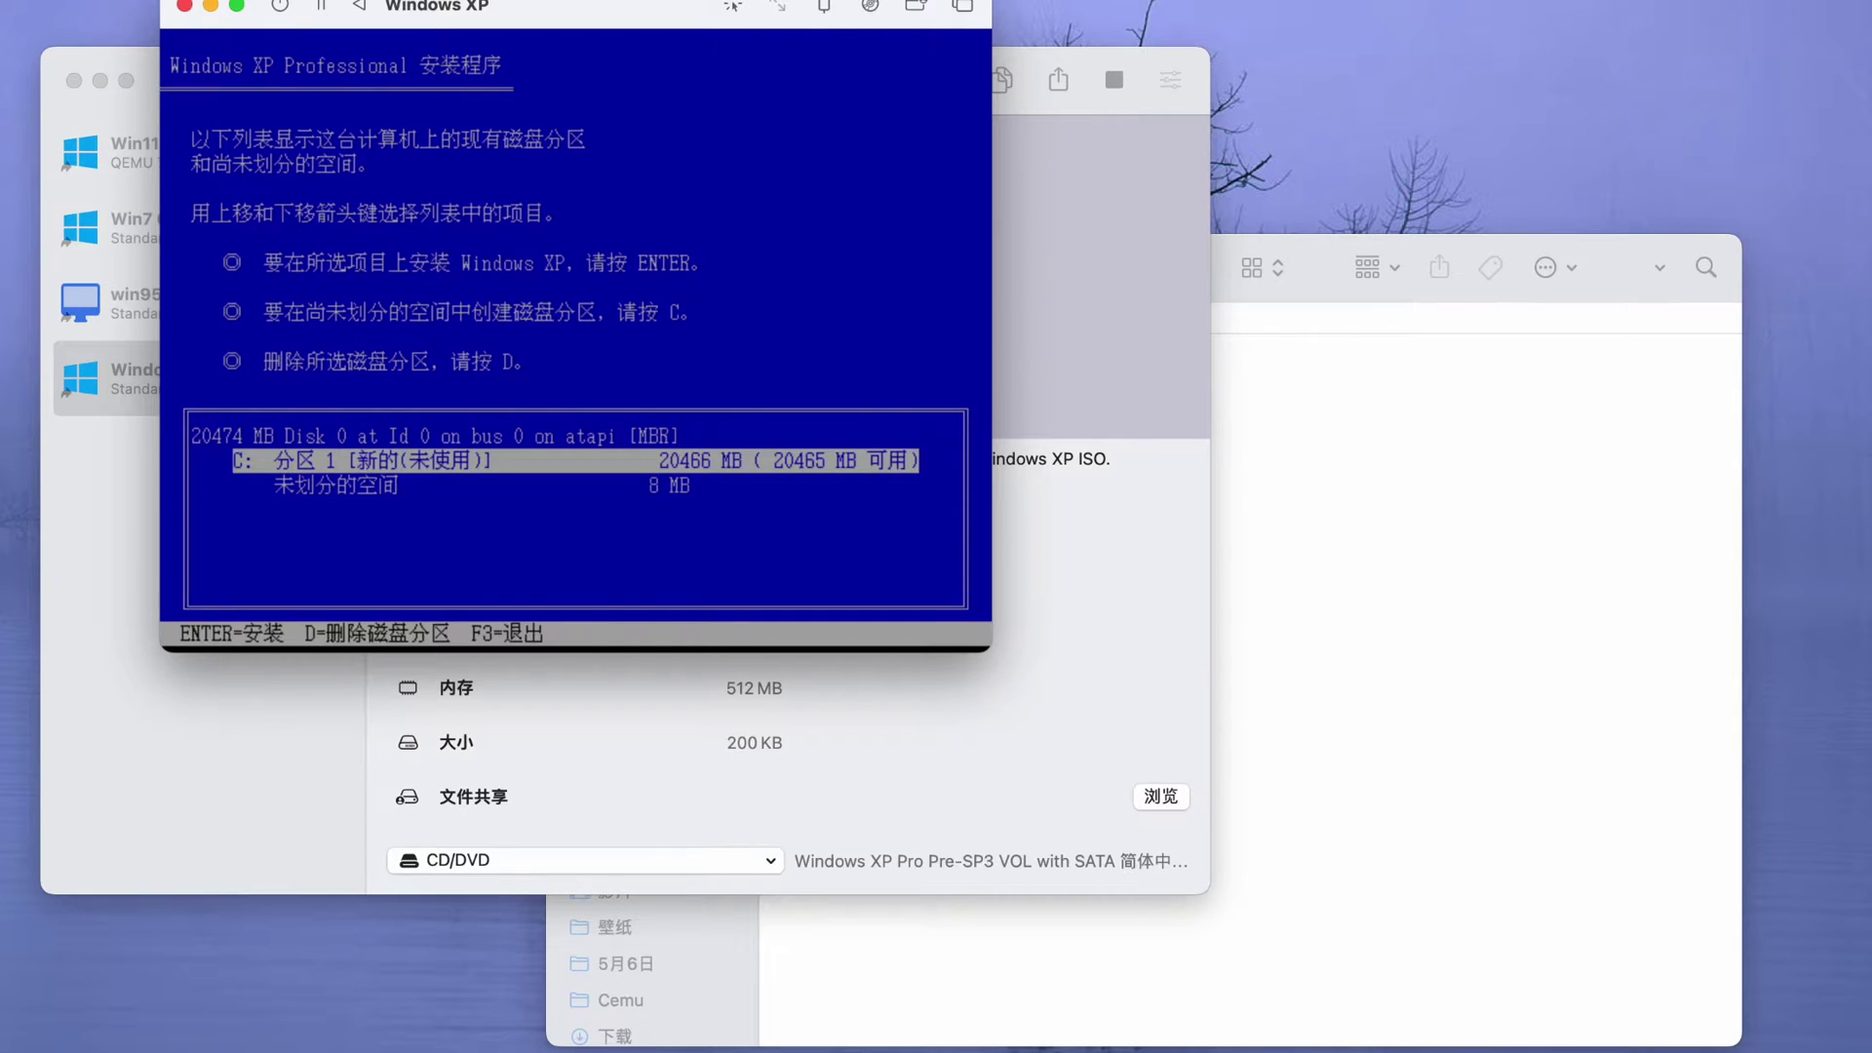
pyautogui.press('Return')
pyautogui.press('Up')
pyautogui.press('Up')
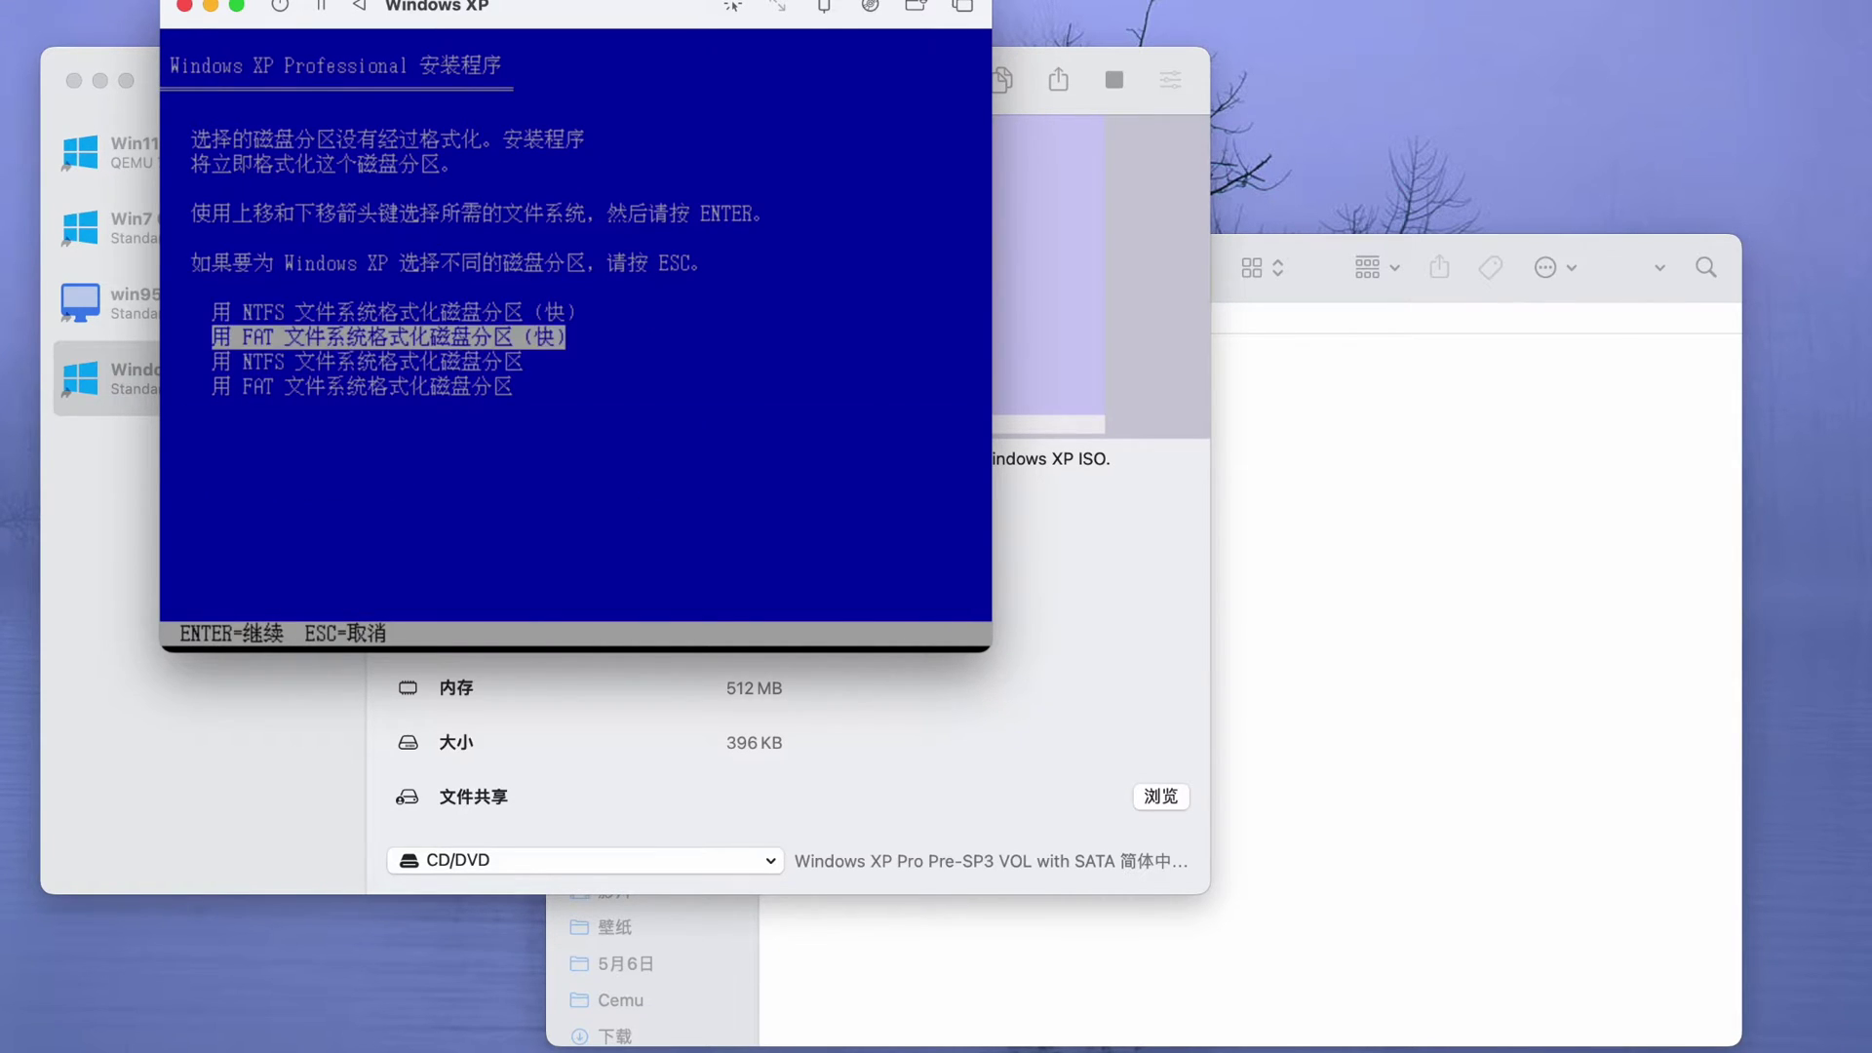
pyautogui.press('Return')
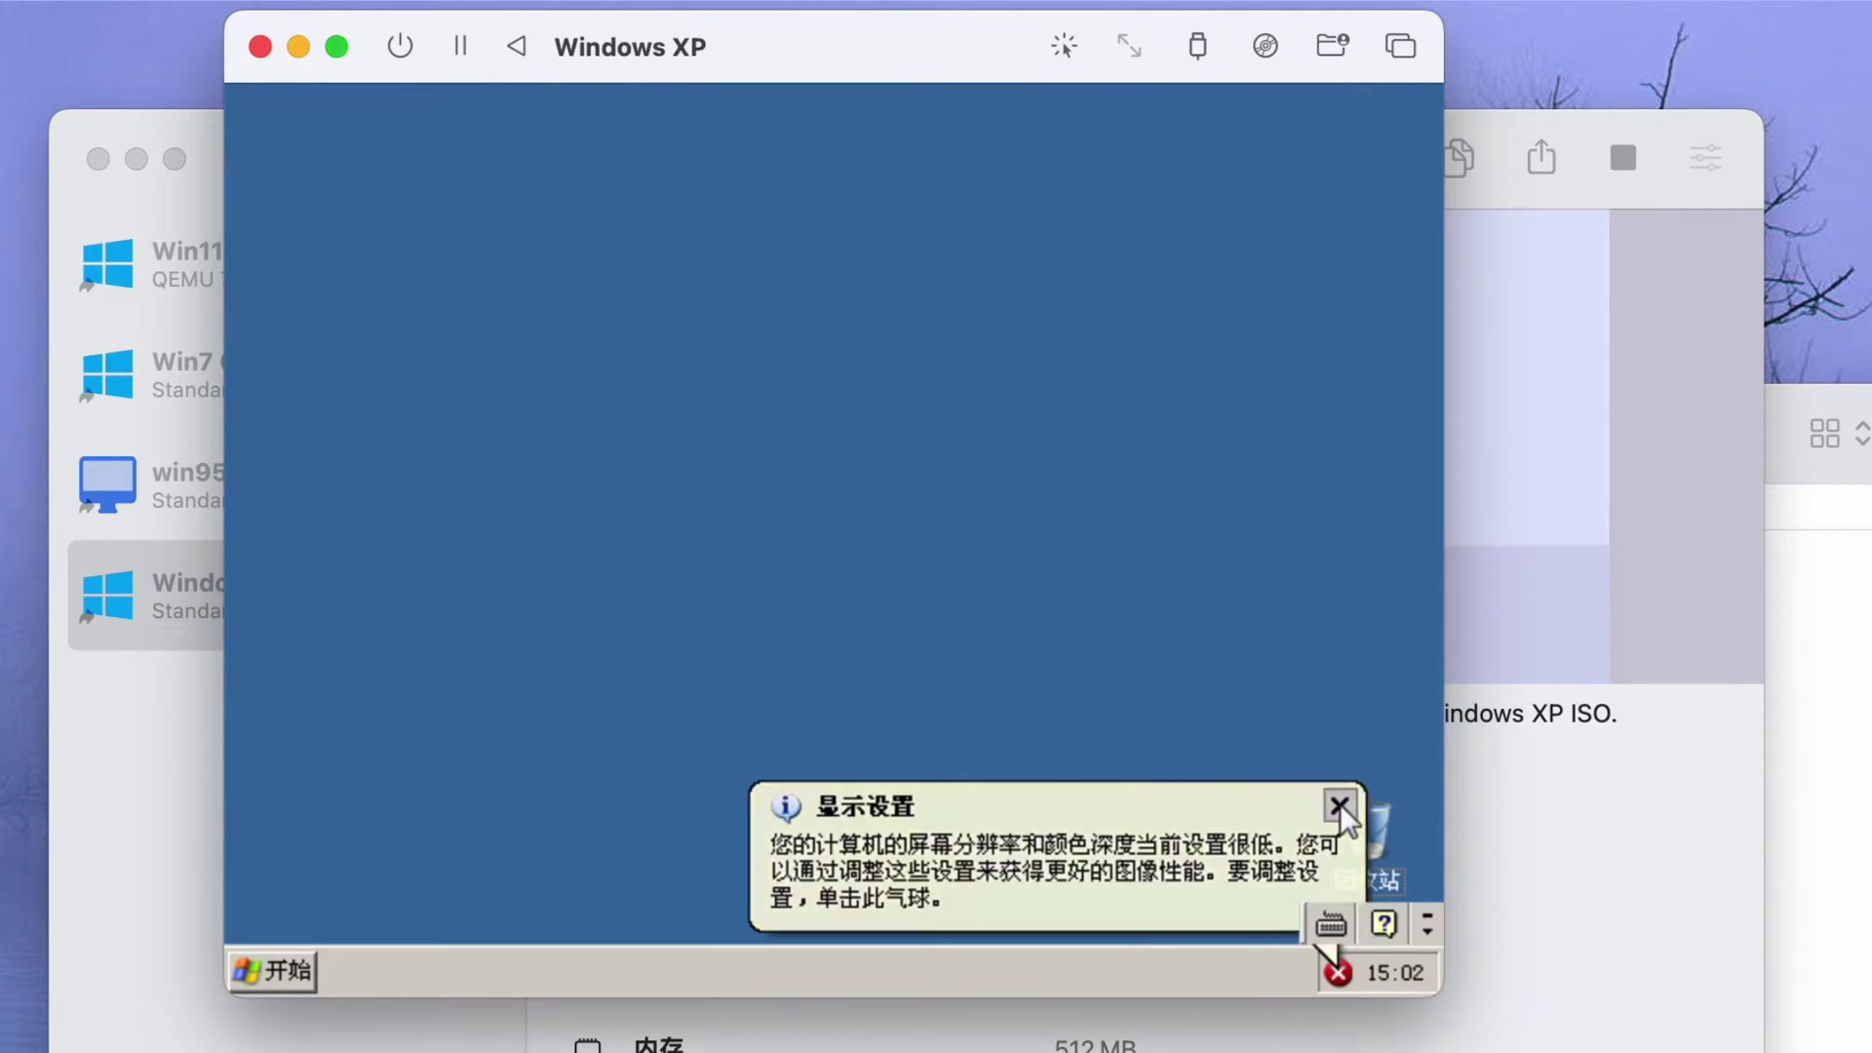
# - Tick the KB896256 dual-core CPU patch in 软件安装管理器 and install it
pyautogui.click(1339, 803)
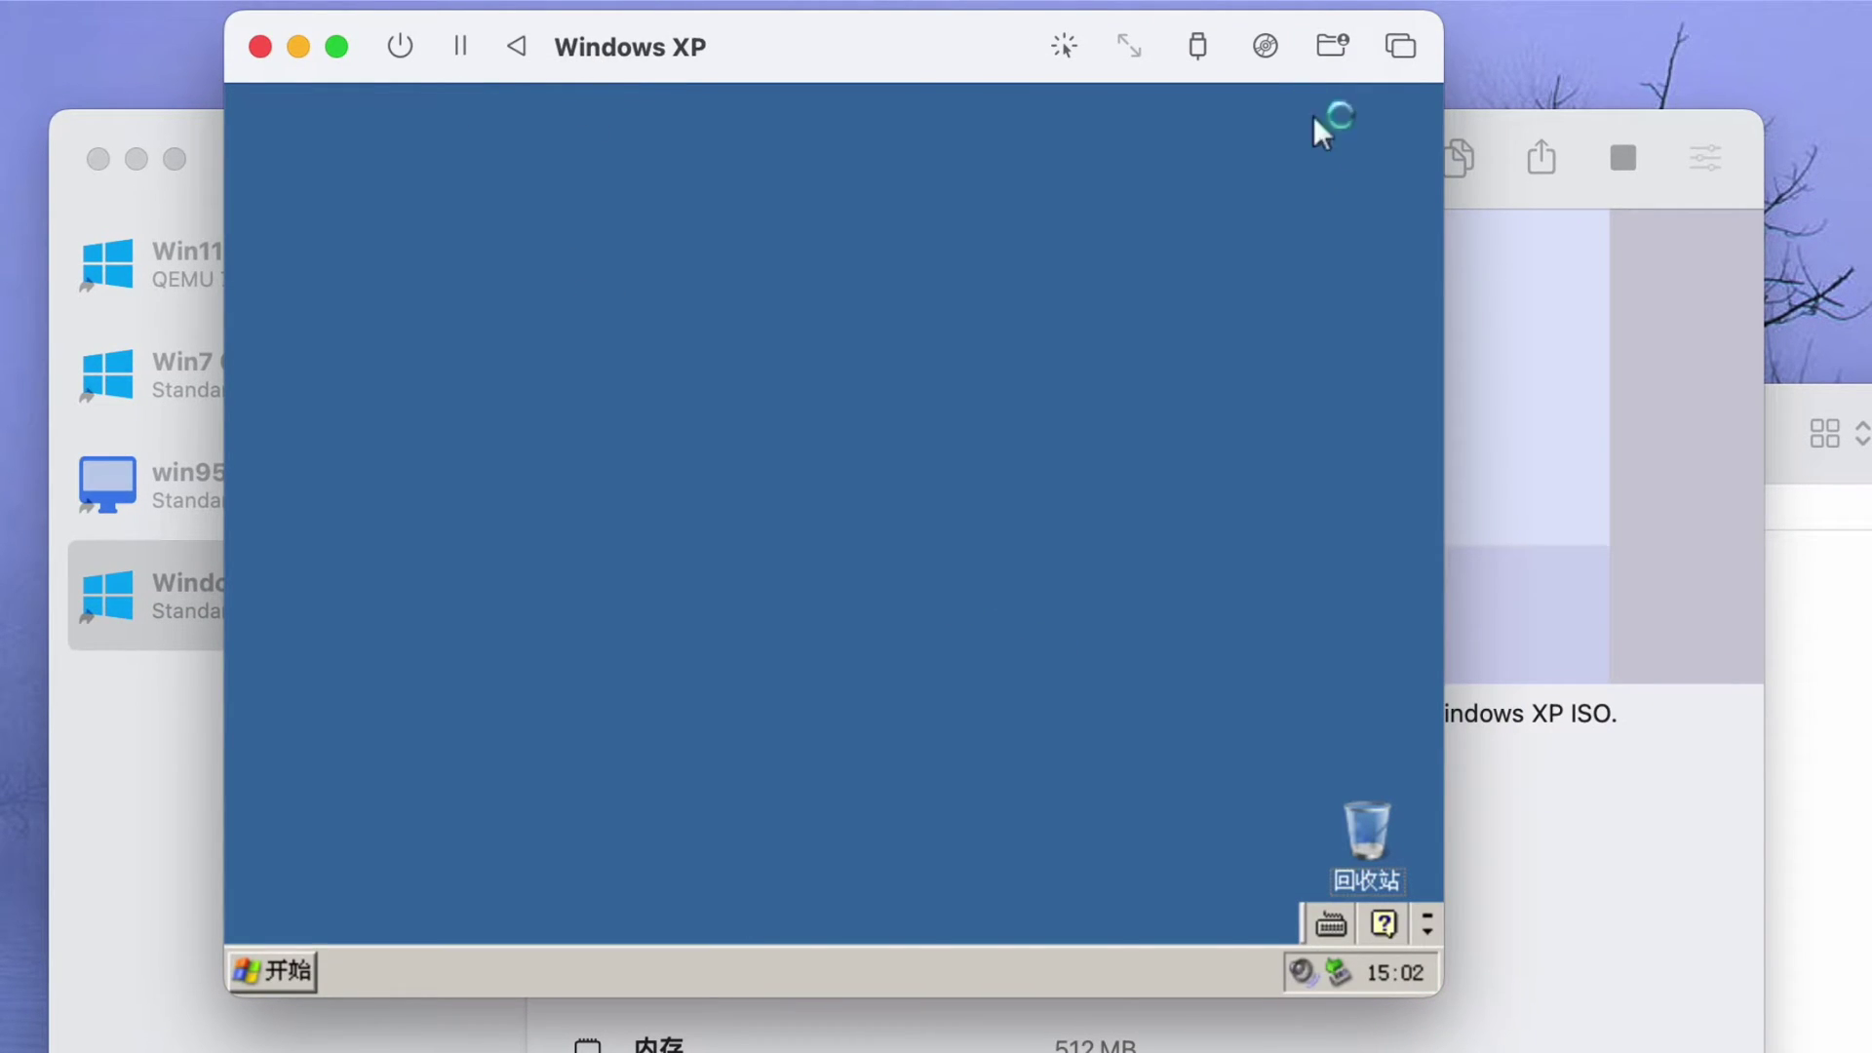
pyautogui.click(1264, 46)
pyautogui.click(1283, 156)
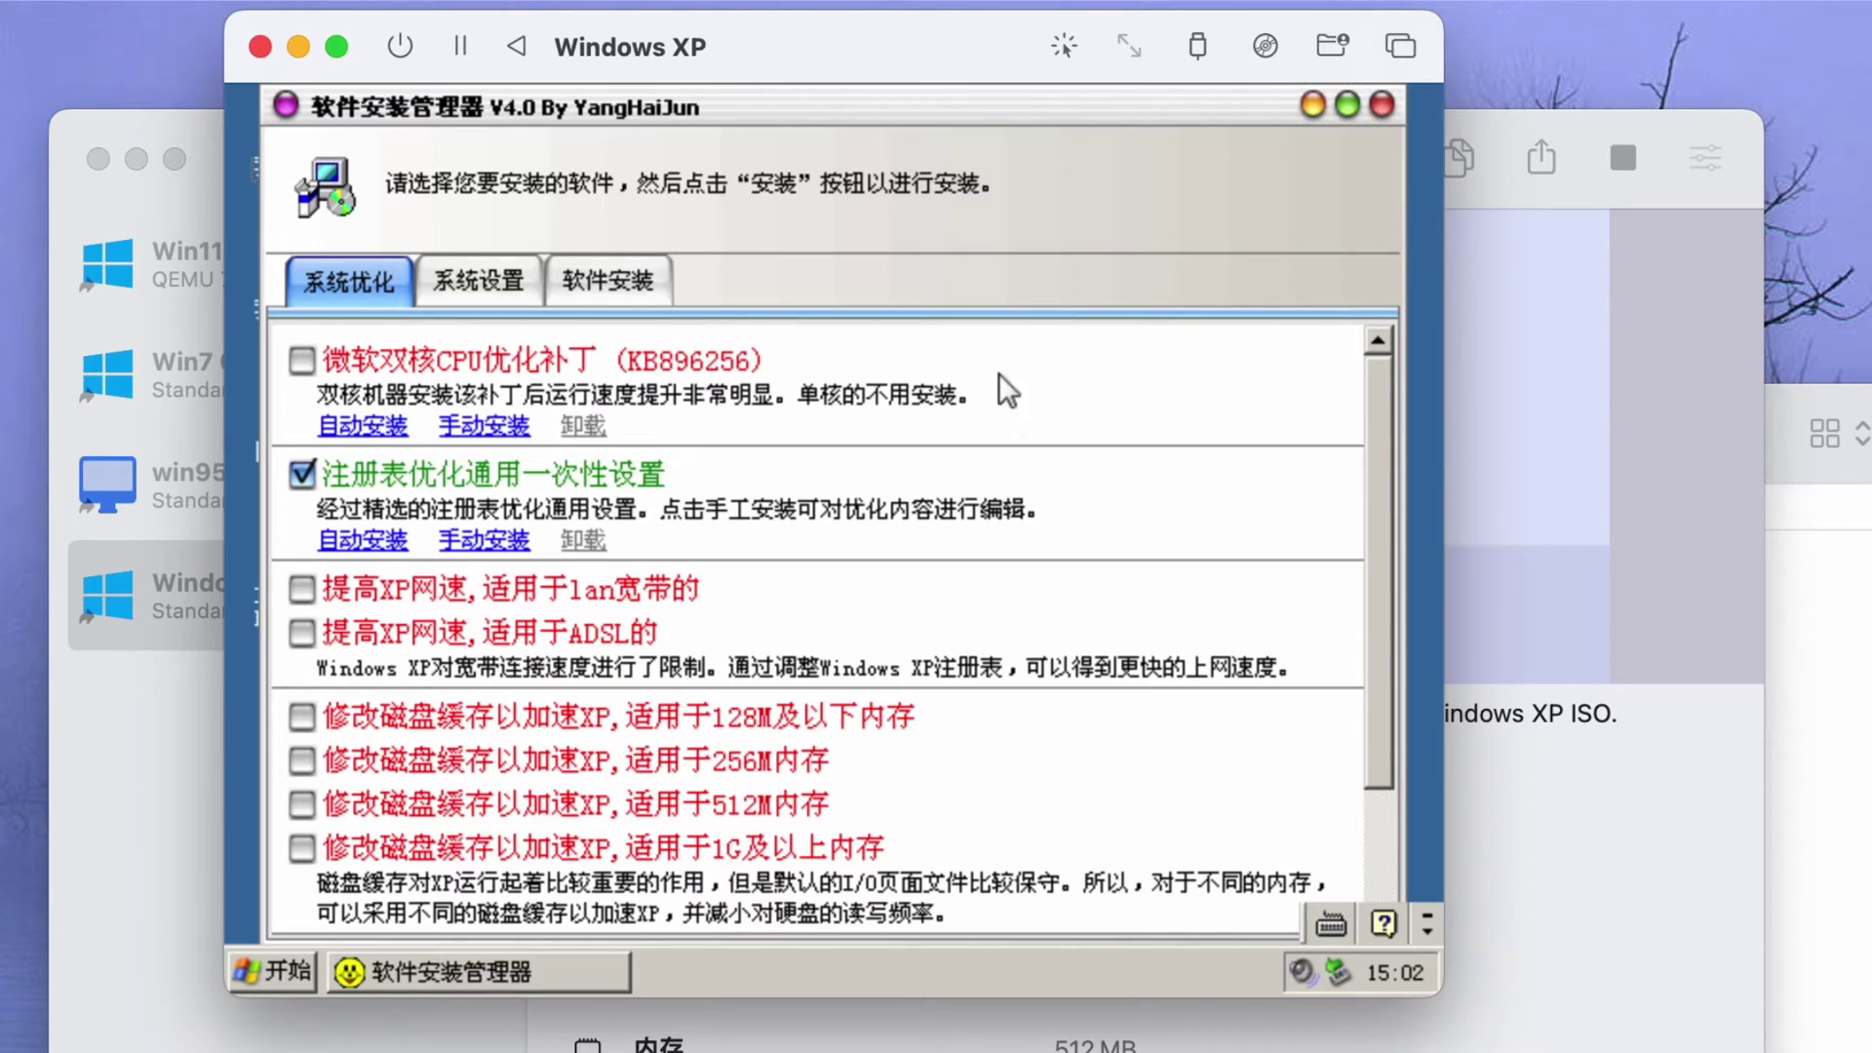
pyautogui.click(315, 371)
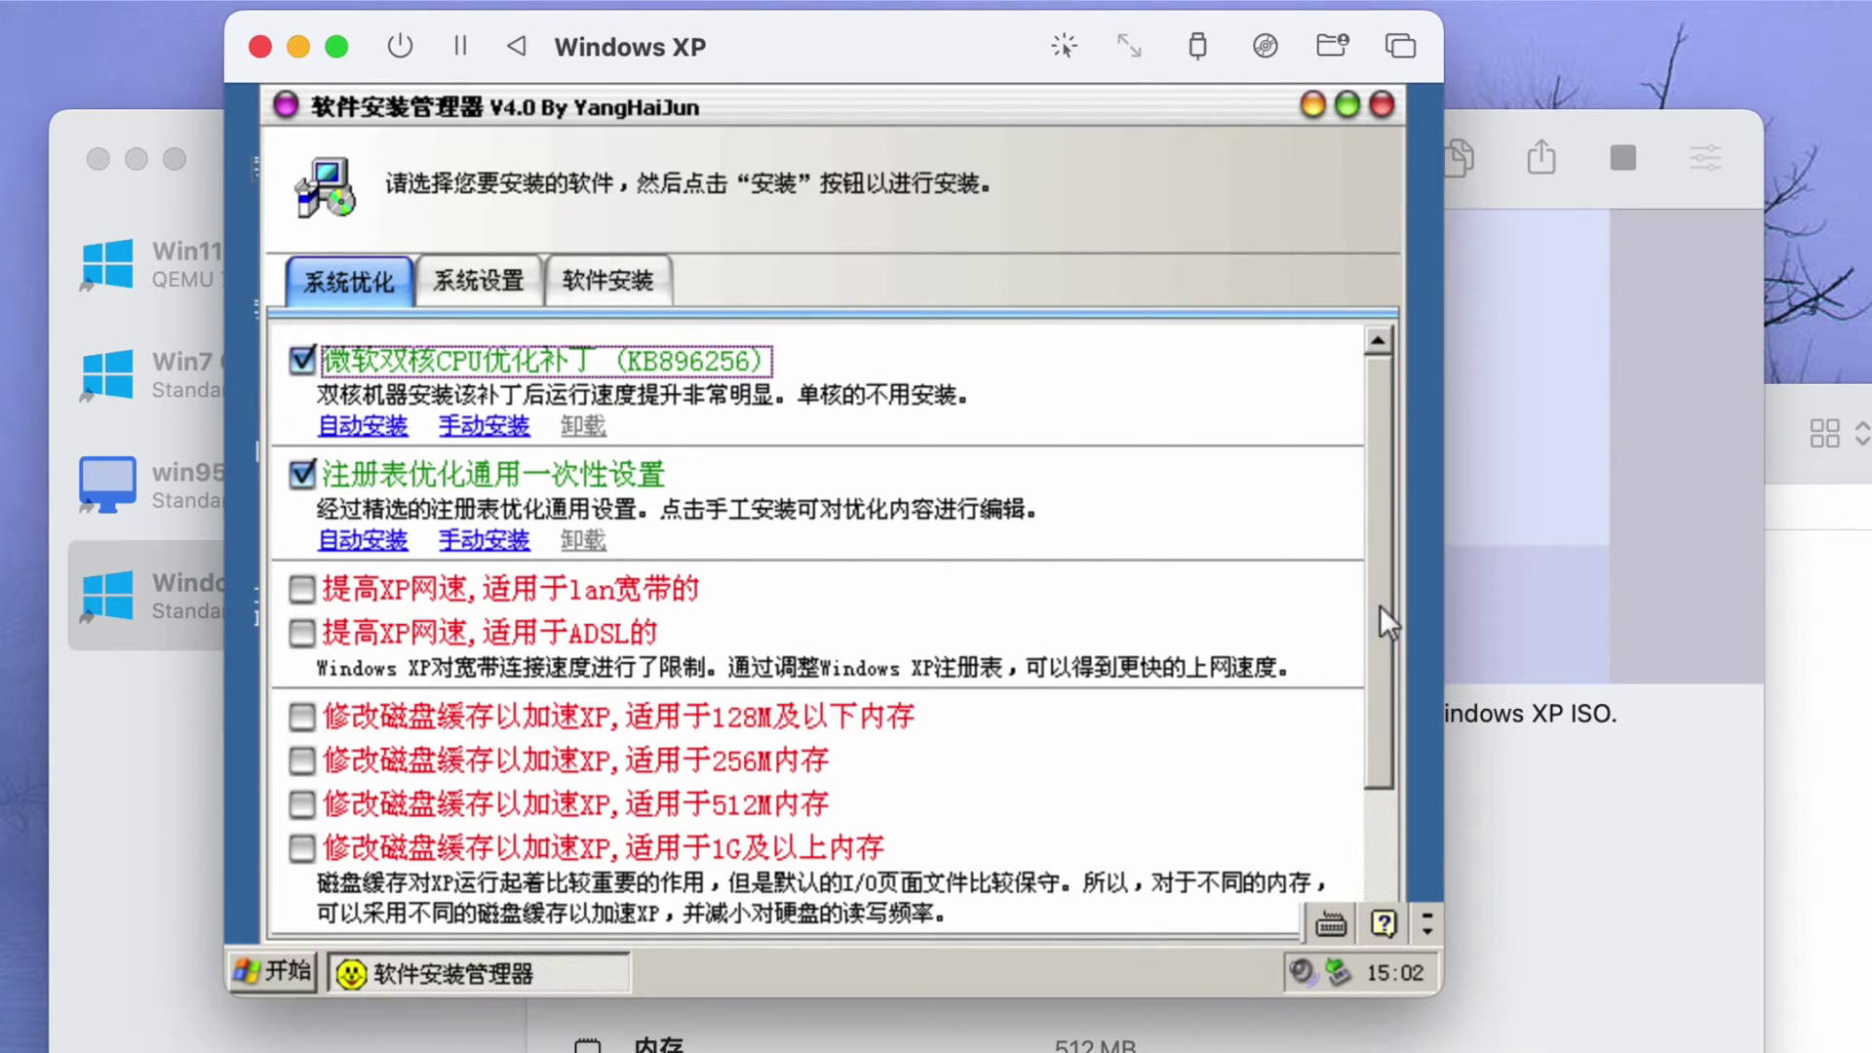
pyautogui.scroll(-5, 1385, 624)
pyautogui.click(1346, 104)
pyautogui.click(1156, 903)
pyautogui.click(898, 615)
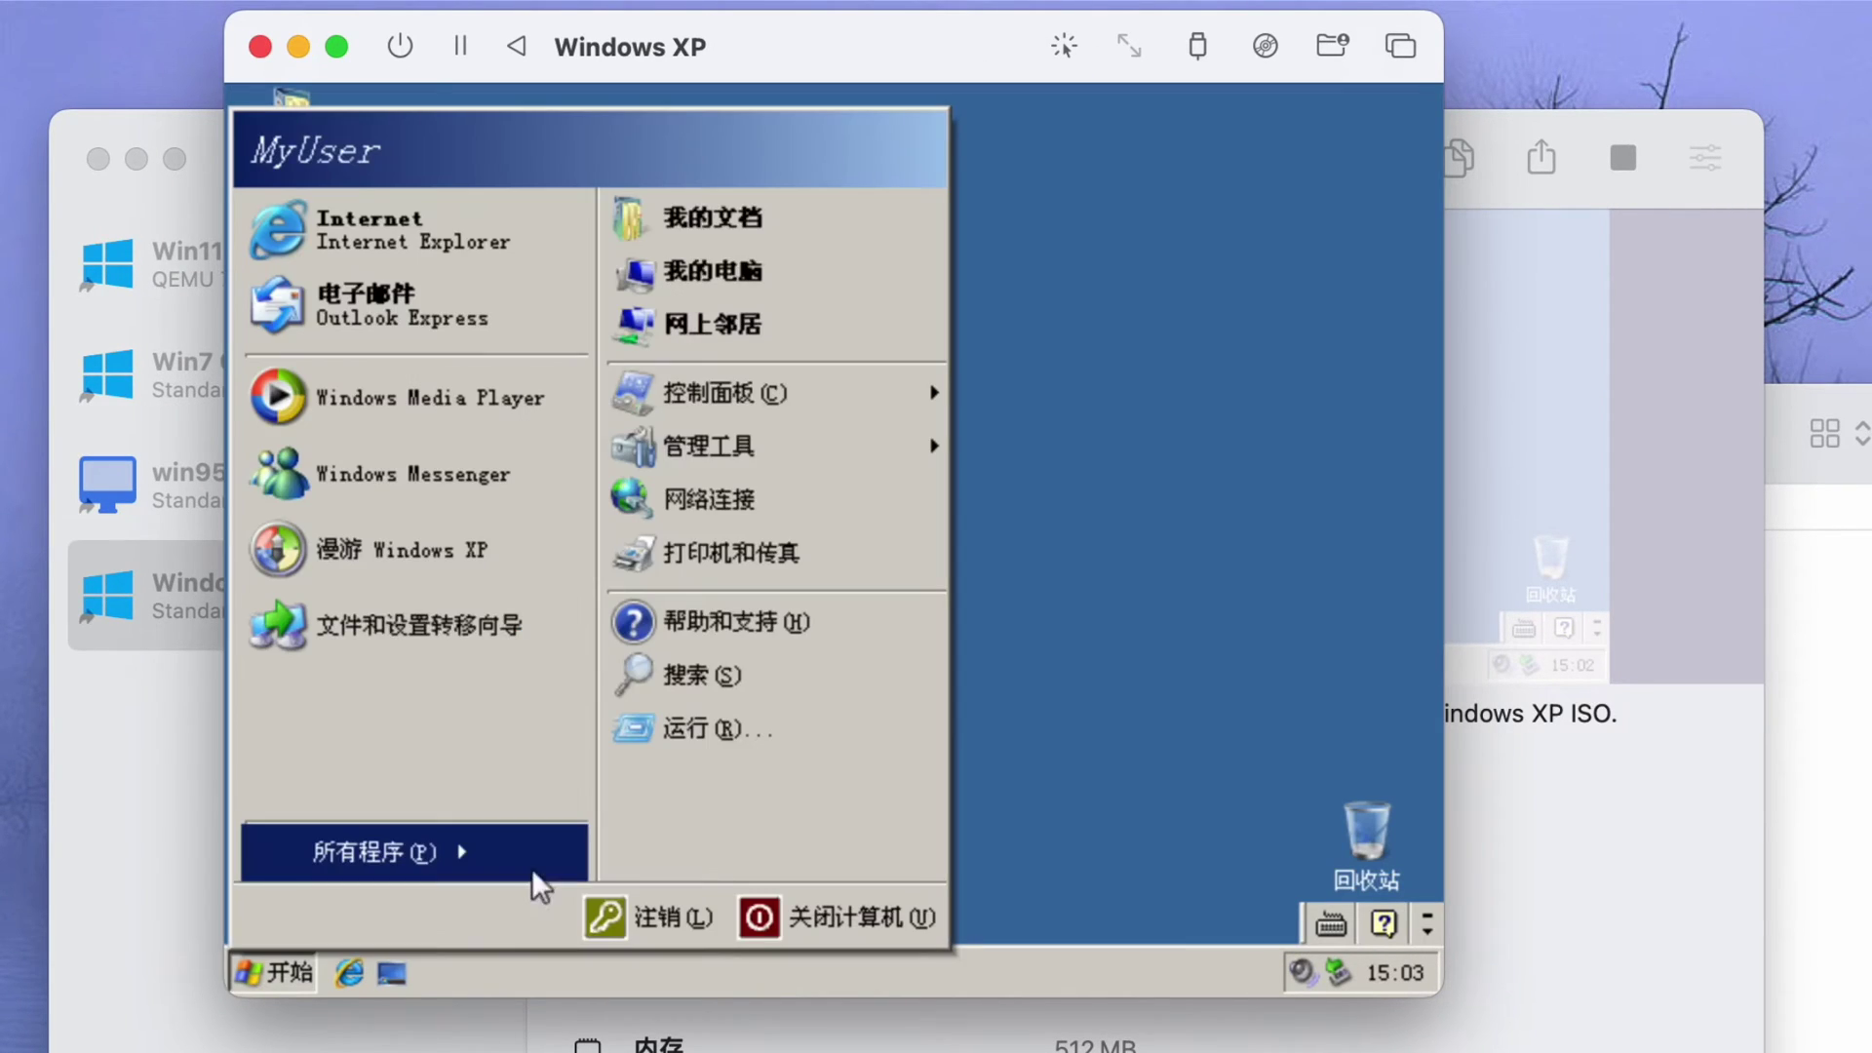
pyautogui.click(898, 981)
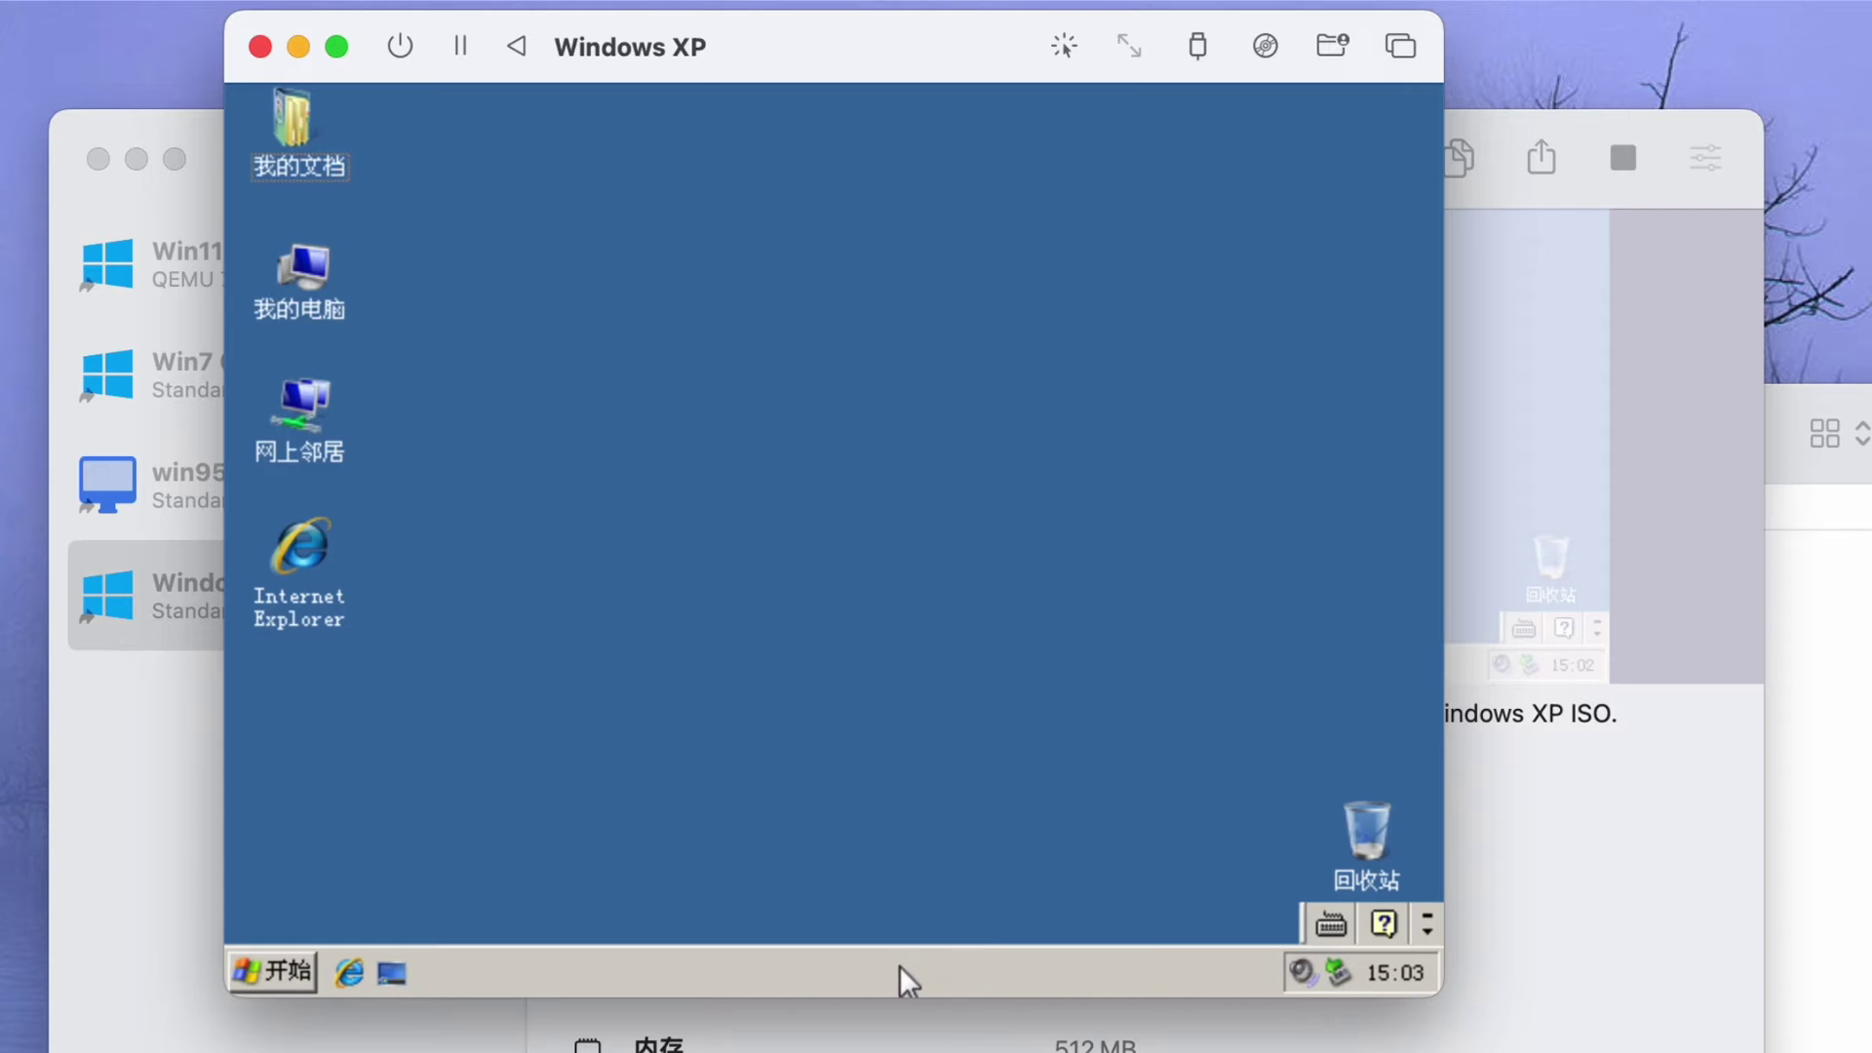
# - Load the spice-guest-tools disc image into the VM's CD drive
pyautogui.rightClick(898, 982)
pyautogui.click(961, 878)
pyautogui.hotkey('ctrl', 'Tab')
pyautogui.hotkey('ctrl', 'Tab')
pyautogui.click(985, 126)
pyautogui.click(1265, 46)
pyautogui.click(1336, 130)
pyautogui.press('super+Up')
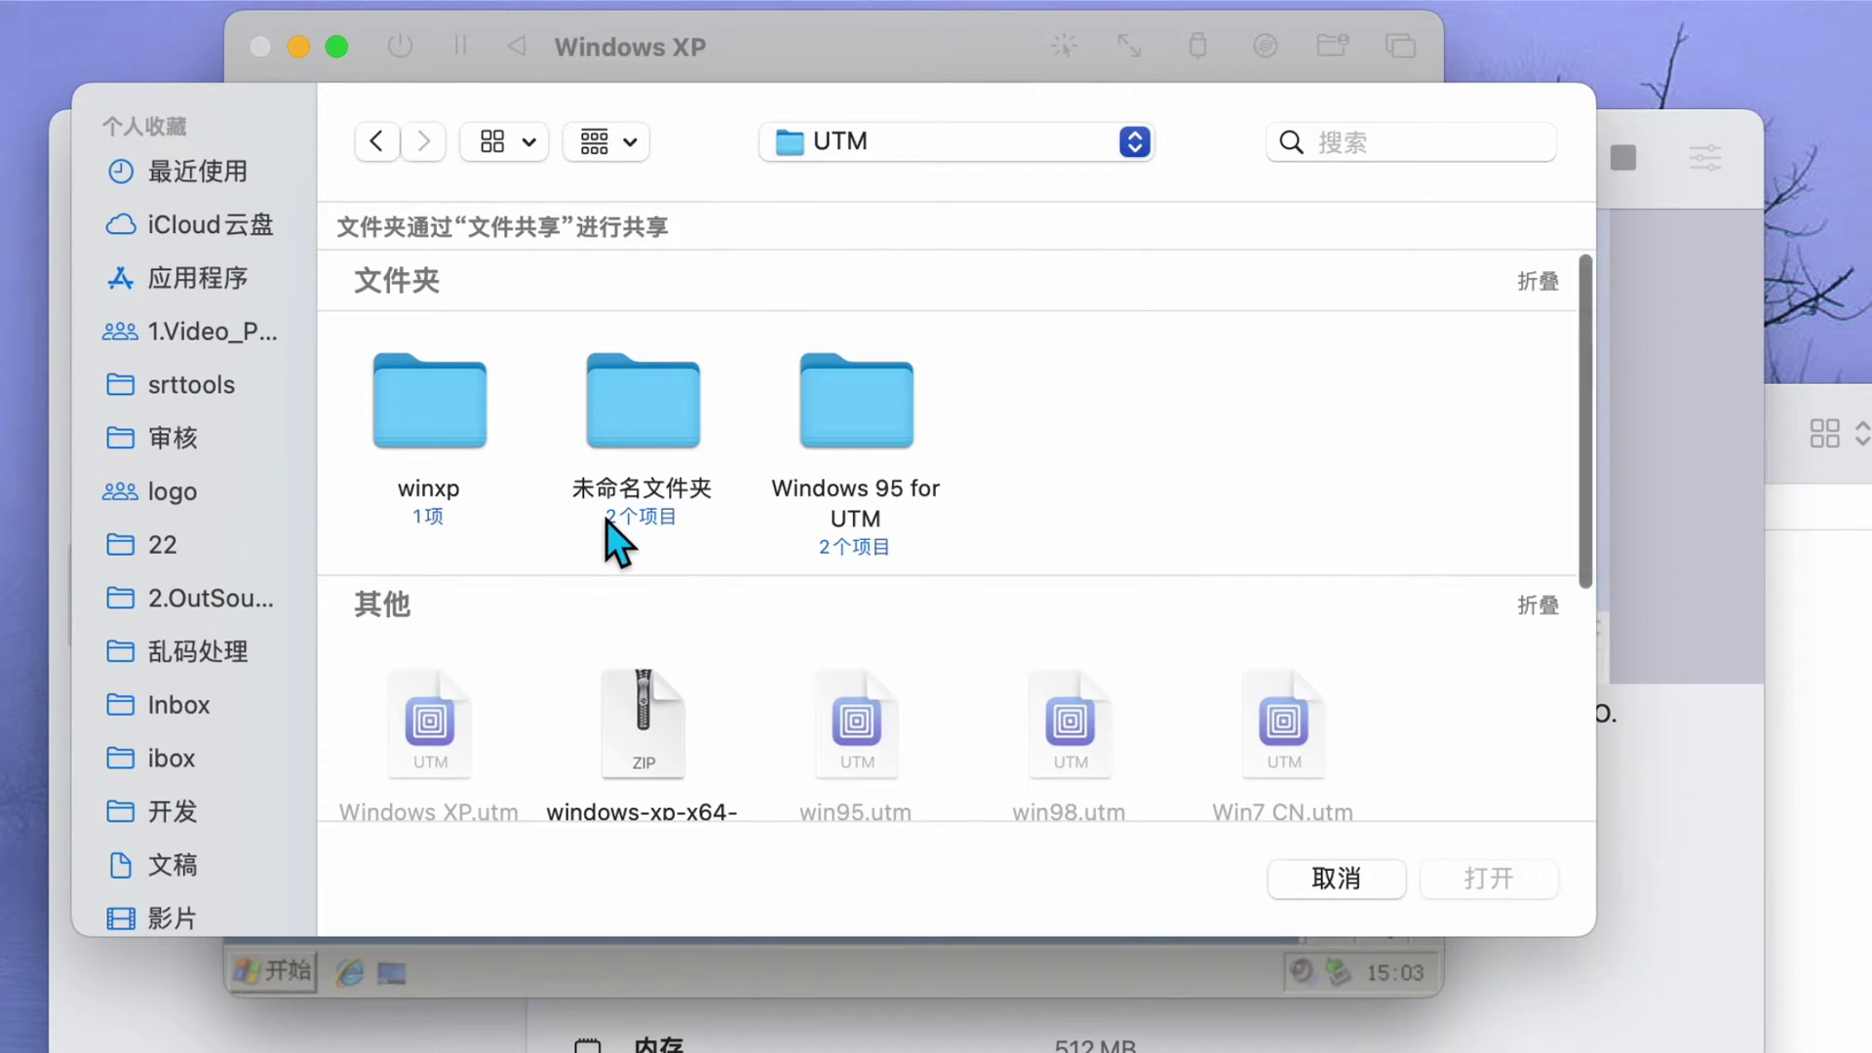
pyautogui.scroll(-5, 684, 581)
pyautogui.click(1257, 410)
pyautogui.click(1488, 878)
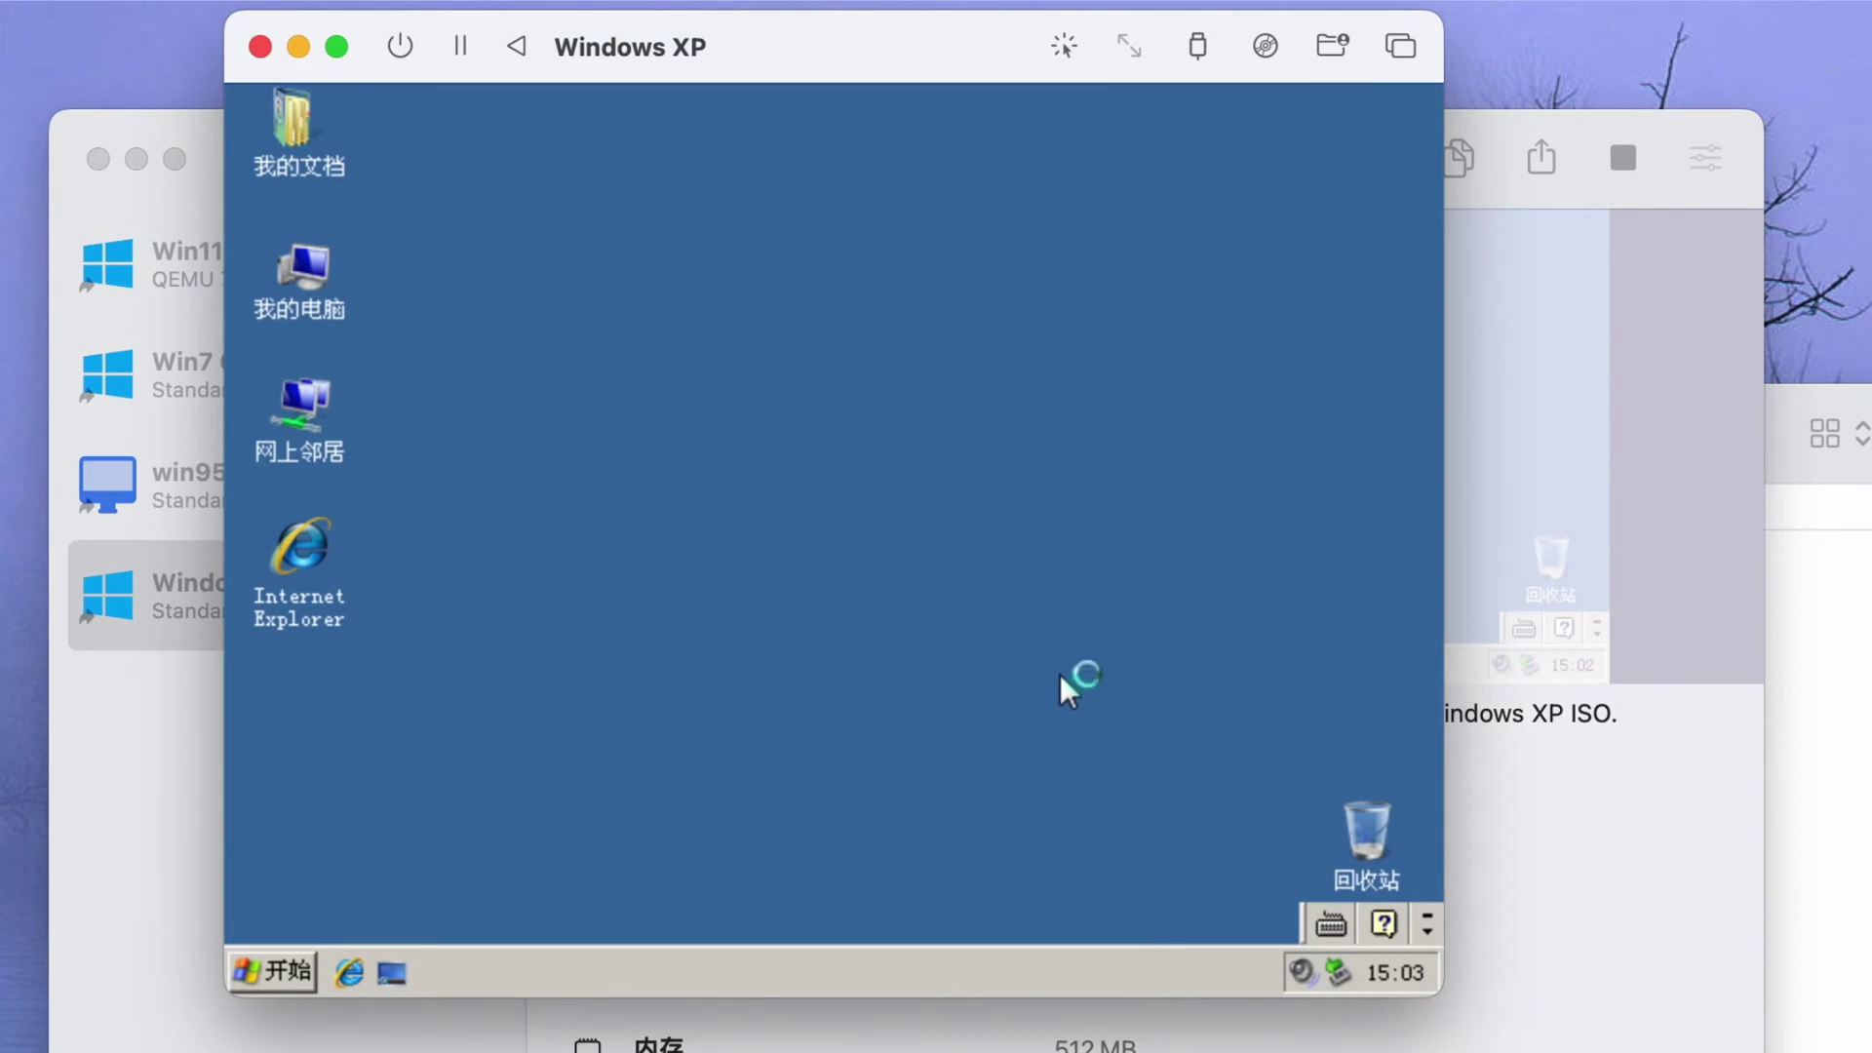
# - Set the Windows XP screen resolution to 1280 × 720 in Display Properties and keep it
pyautogui.rightClick(1190, 199)
pyautogui.click(1092, 442)
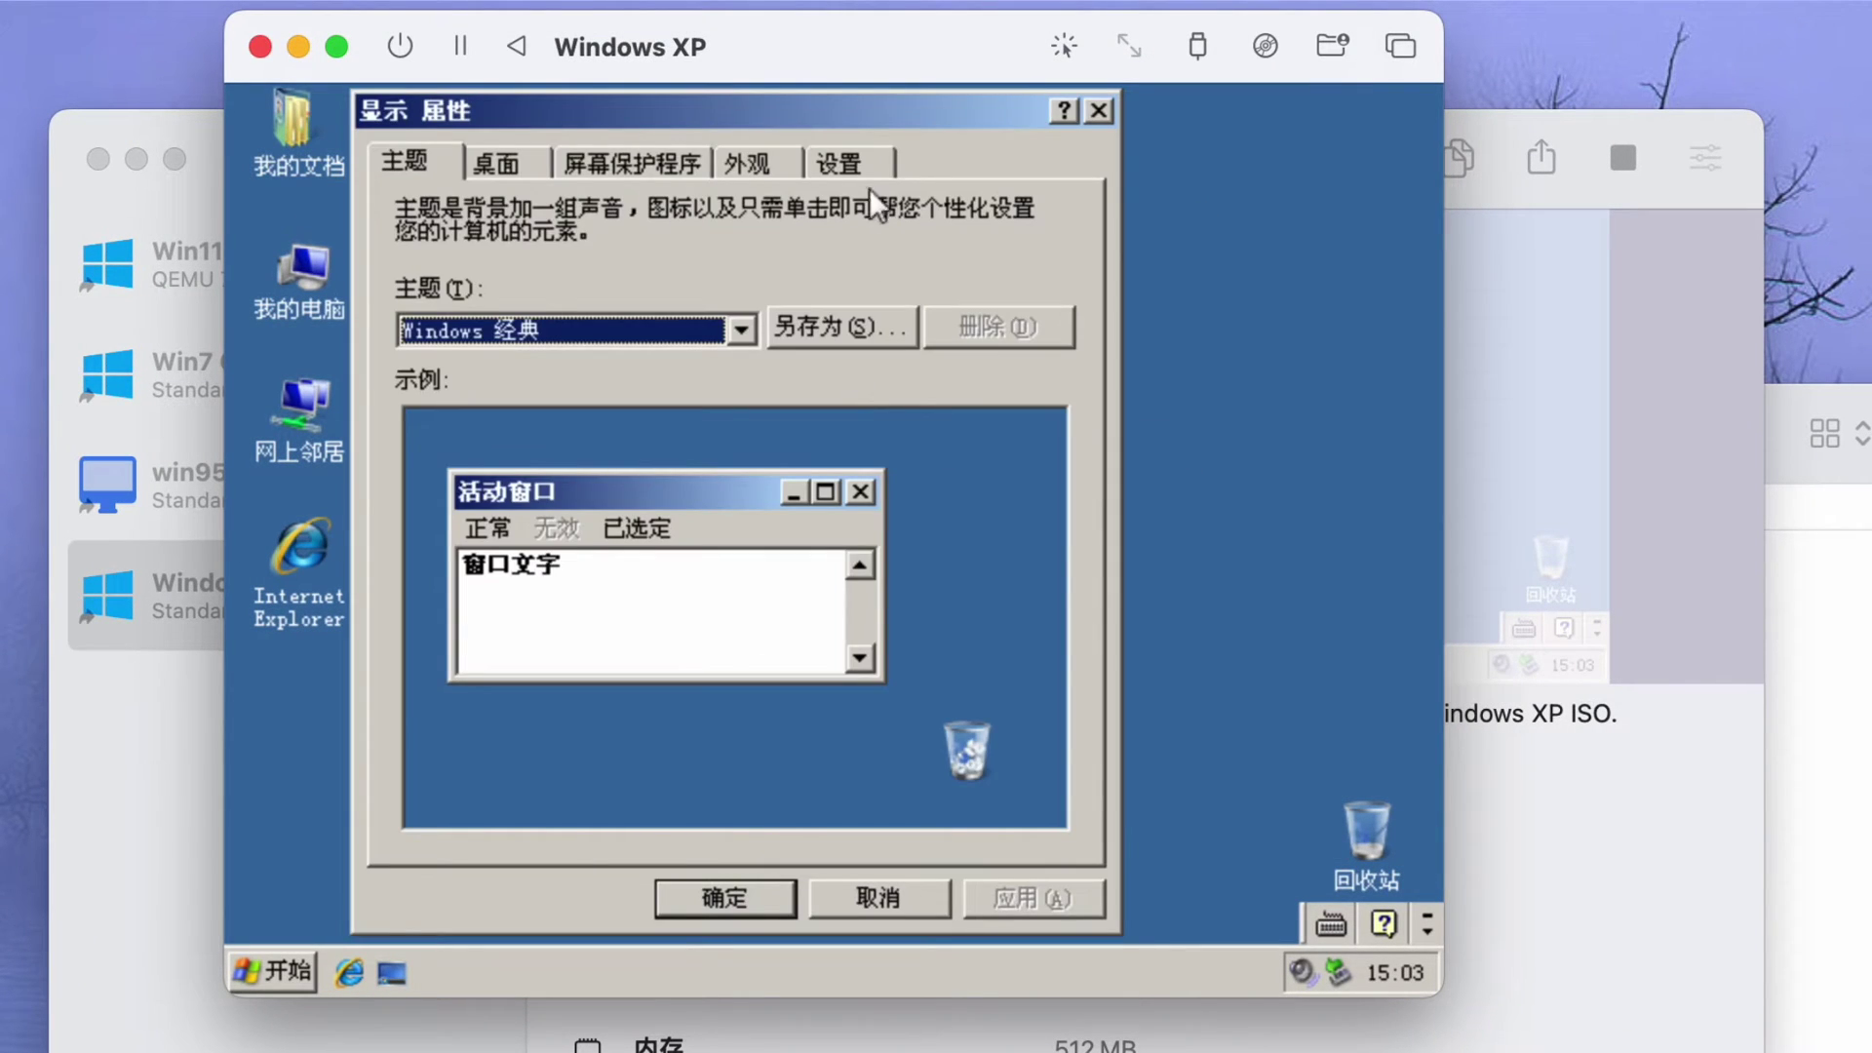
pyautogui.click(841, 162)
pyautogui.click(525, 659)
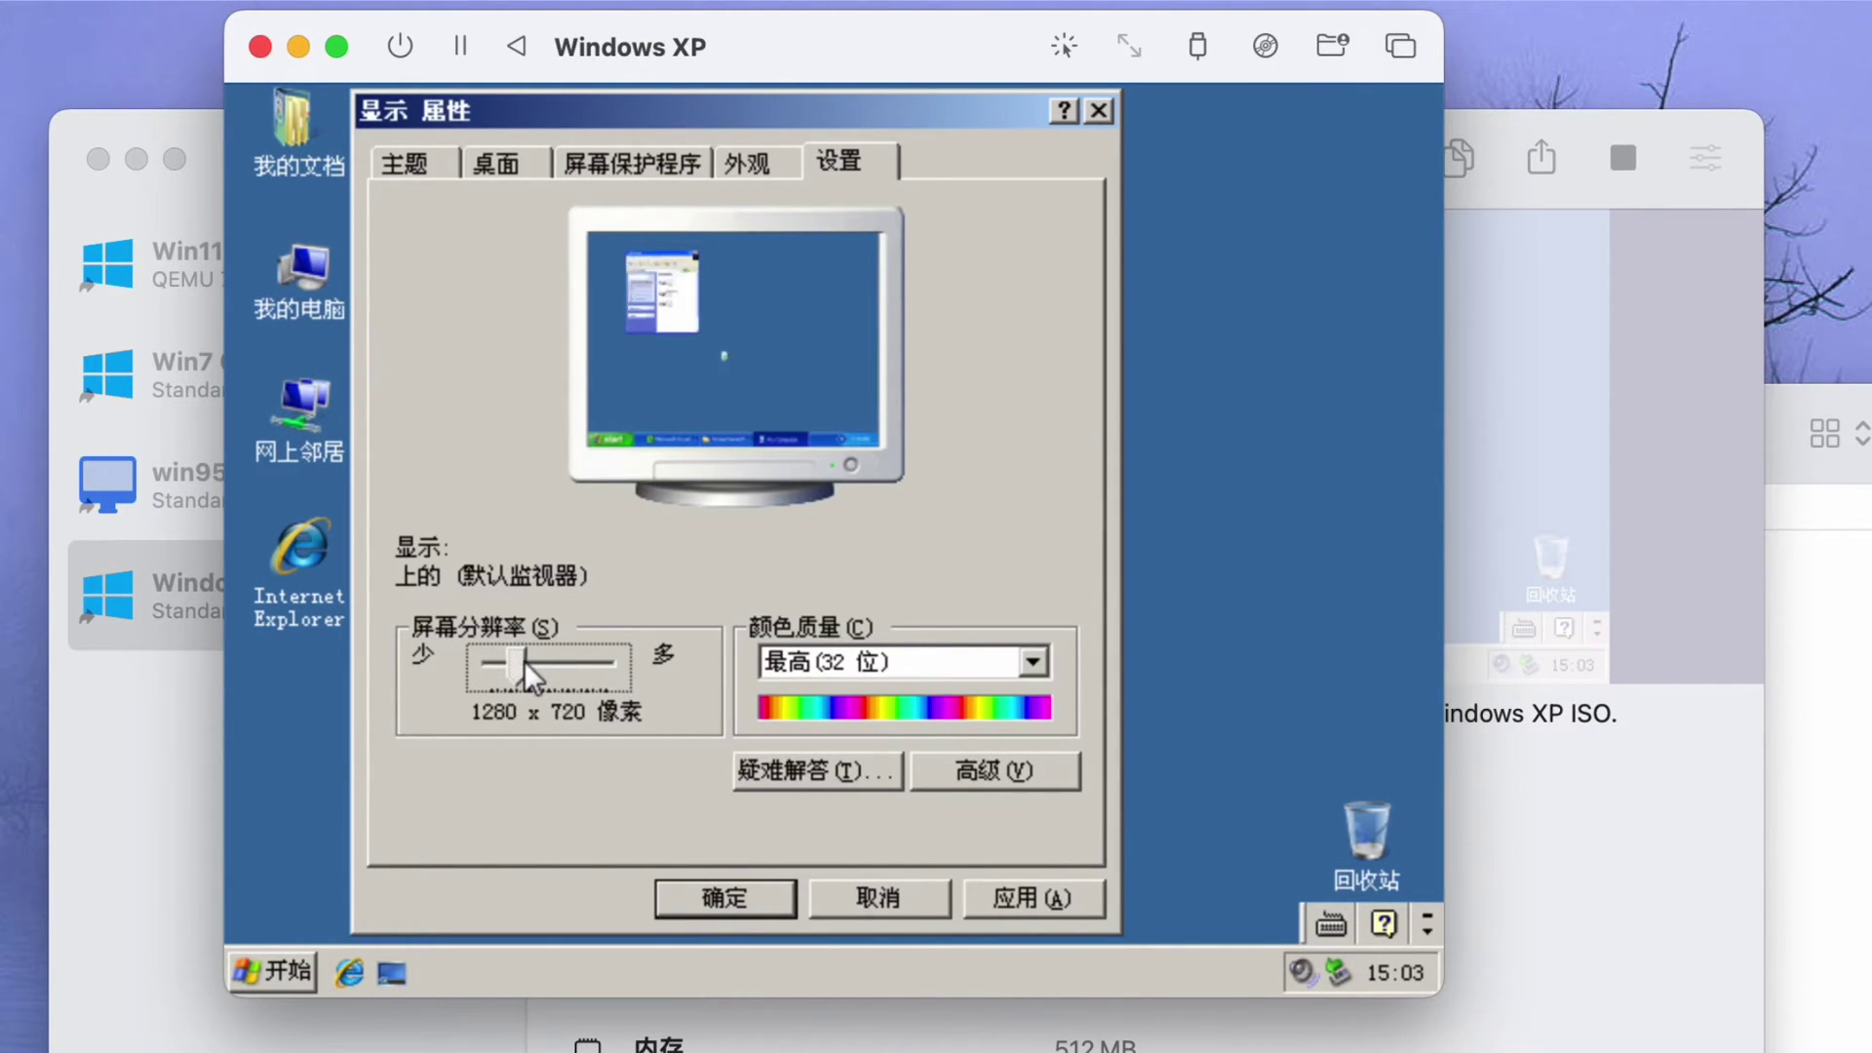
pyautogui.click(693, 891)
pyautogui.press('Return')
pyautogui.moveTo(682, 20); pyautogui.dragTo(573, 16)
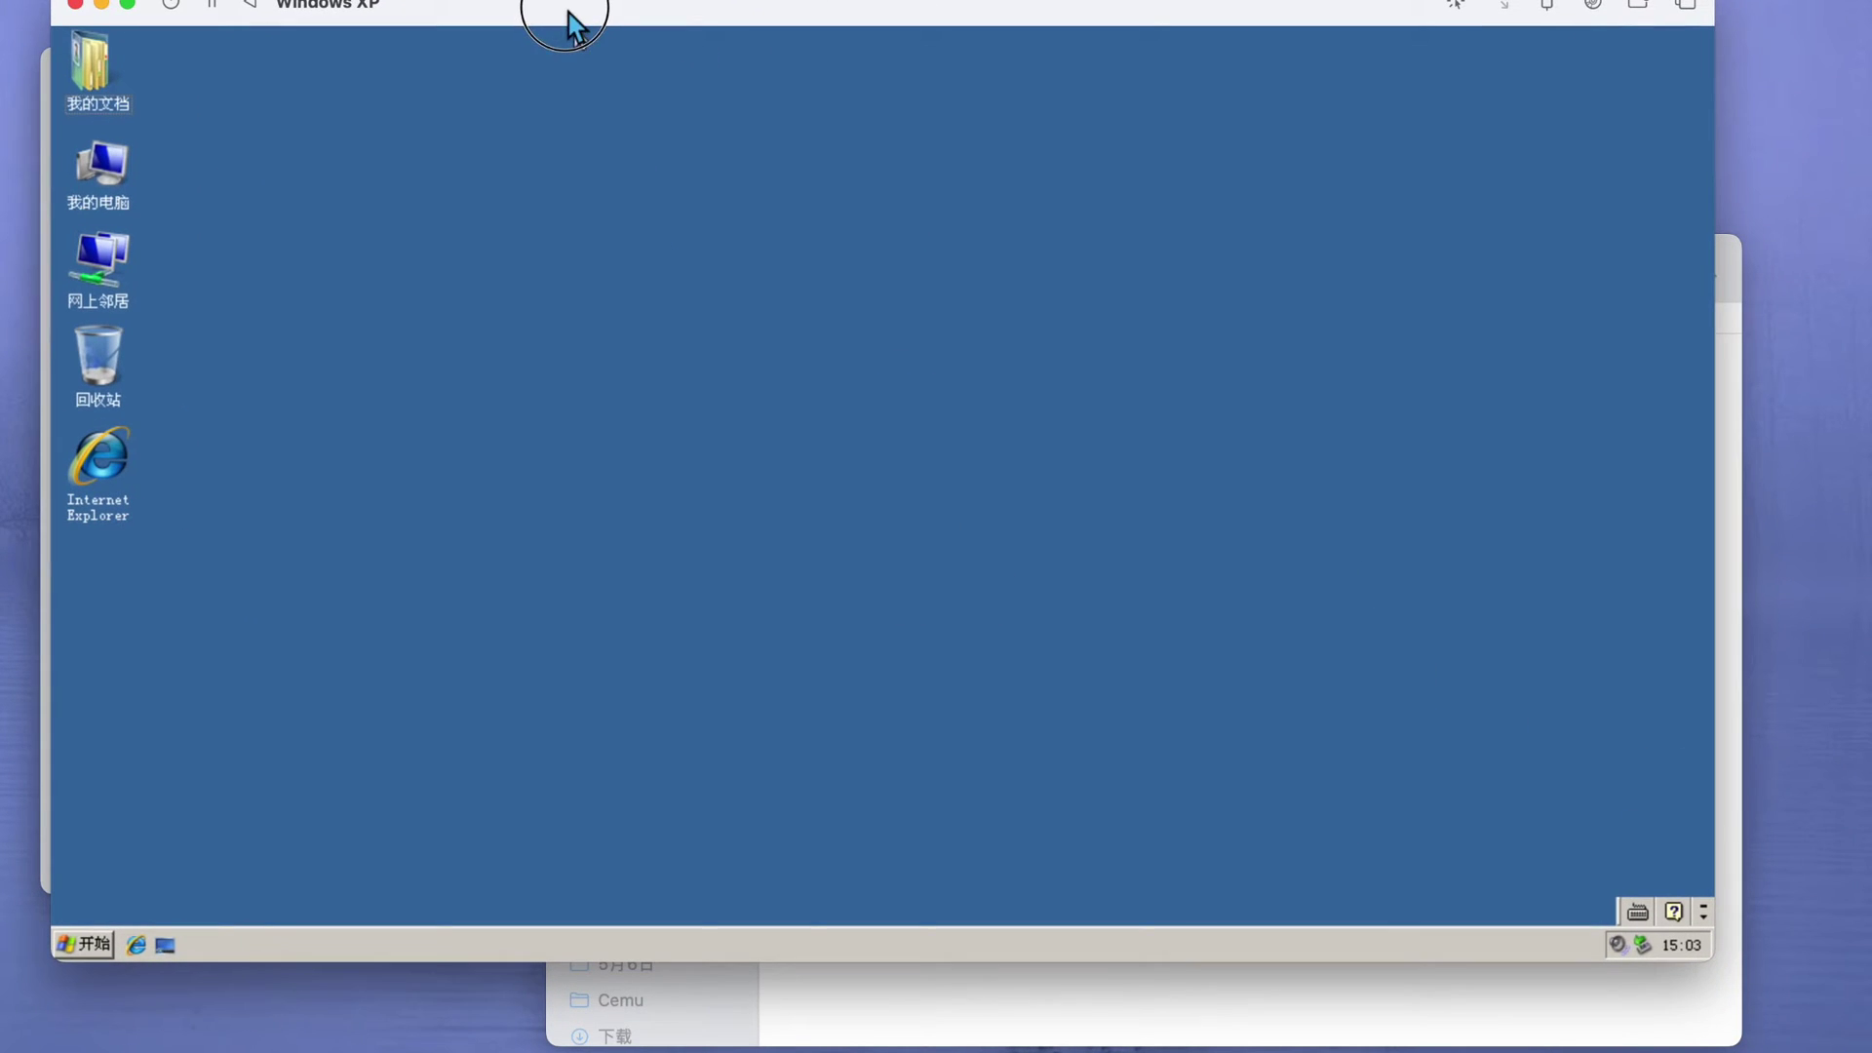
# - Run the spice-guest-tools installer from UTM (D:), accept the license and finish it
pyautogui.doubleClick(107, 168)
pyautogui.doubleClick(512, 518)
pyautogui.rightClick(462, 320)
pyautogui.click(487, 329)
pyautogui.click(1028, 693)
pyautogui.click(1027, 693)
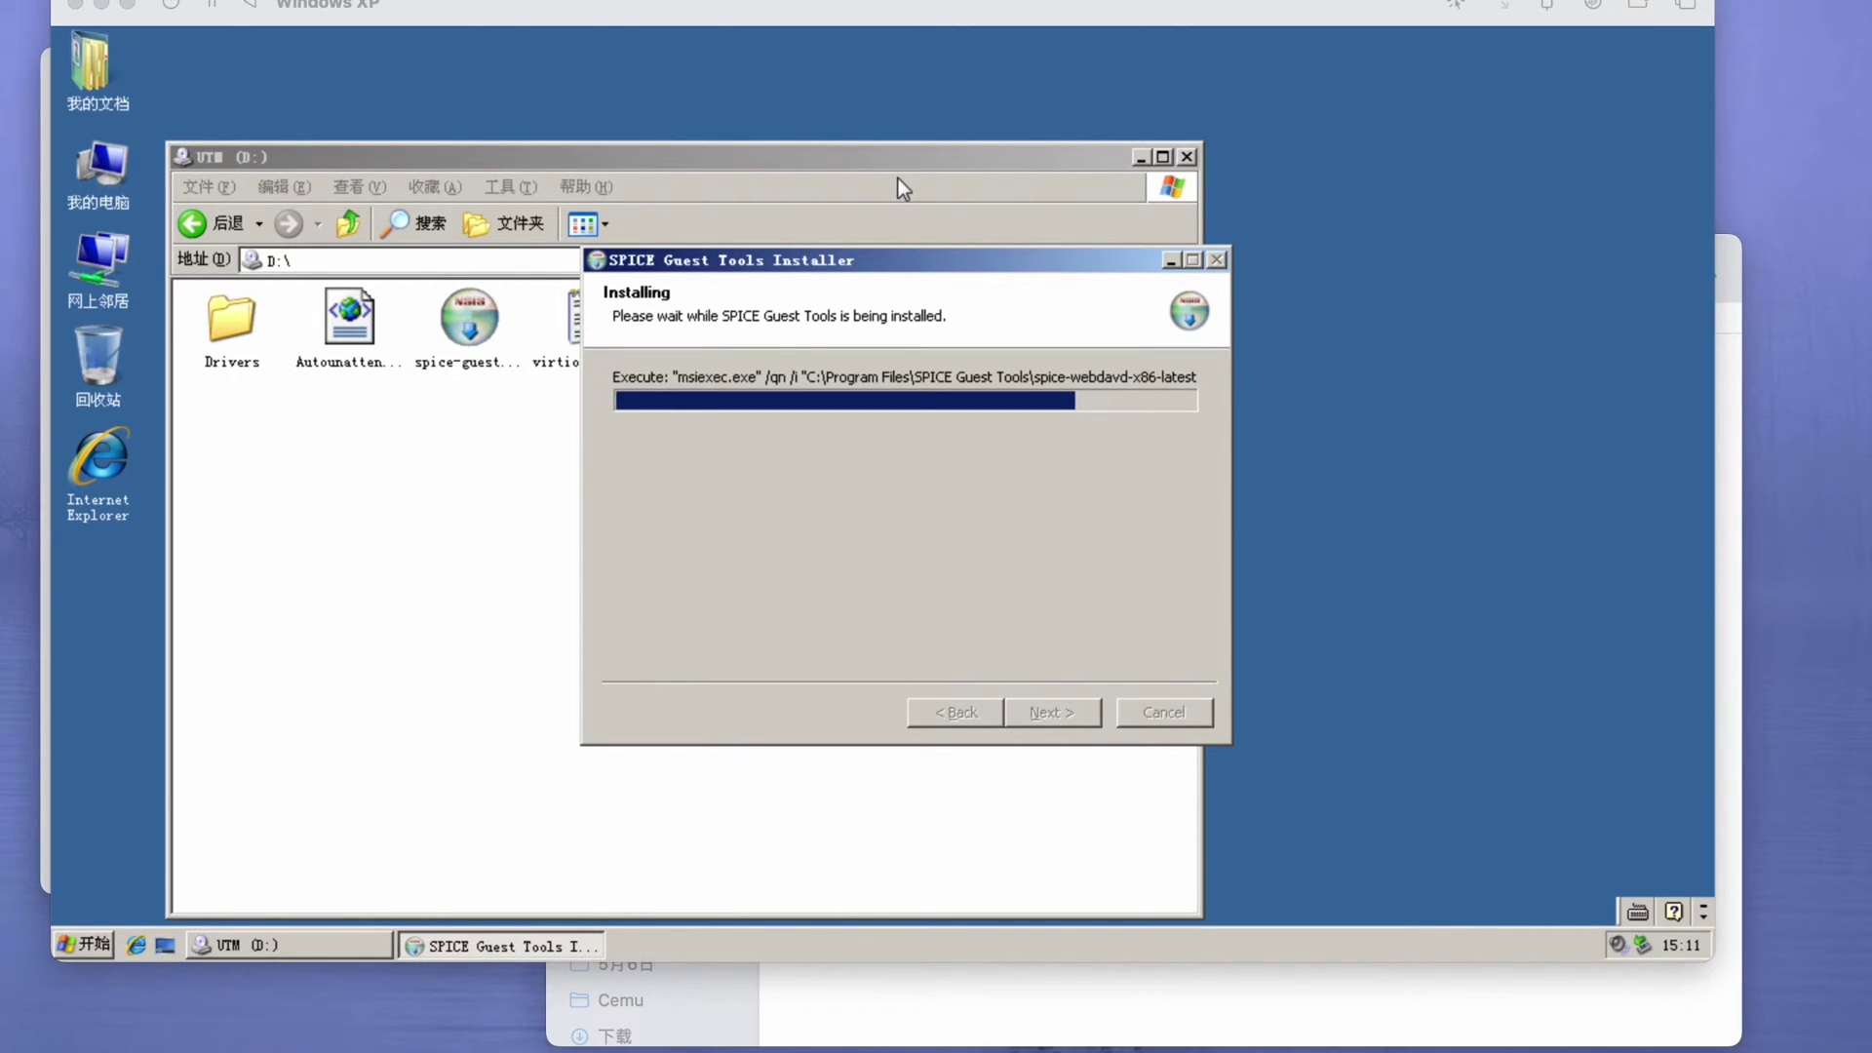
pyautogui.click(898, 179)
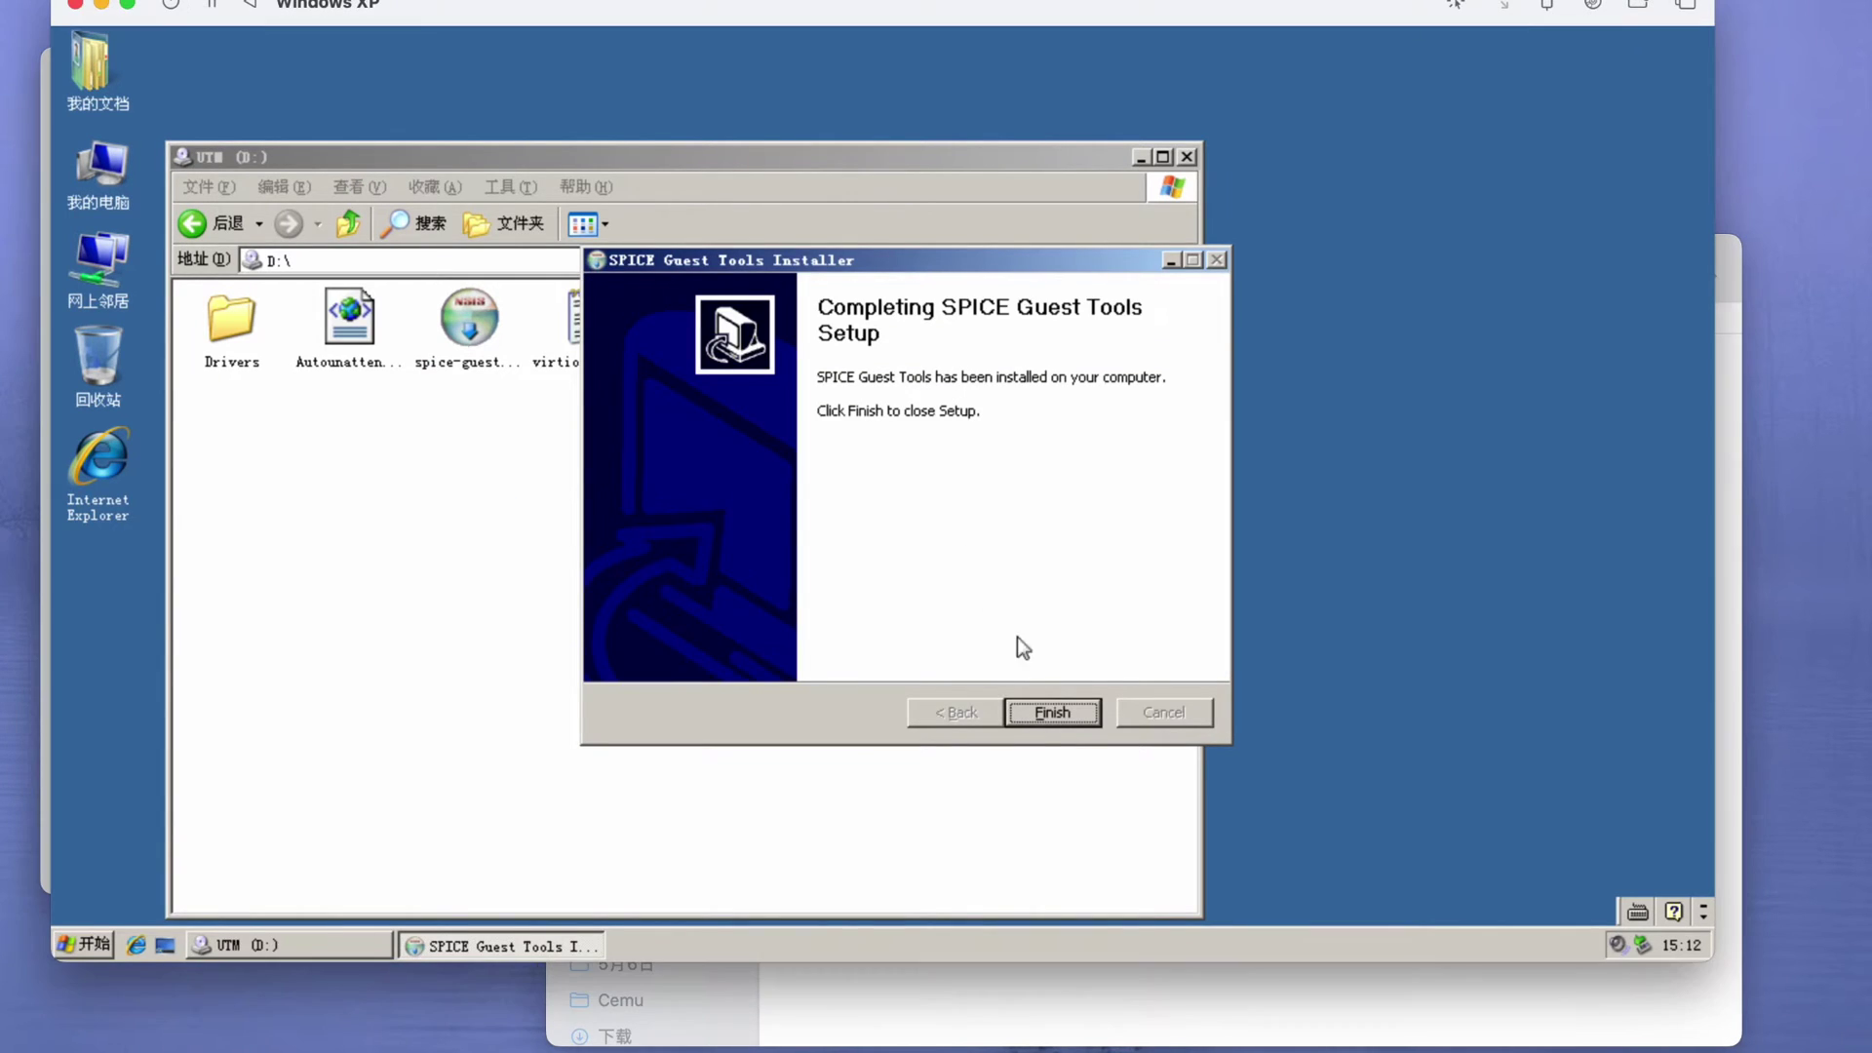
pyautogui.click(1052, 712)
# - Close the drive window and restart Windows XP via 关闭计算机
pyautogui.click(1186, 156)
pyautogui.click(84, 944)
pyautogui.click(494, 1015)
pyautogui.click(993, 385)
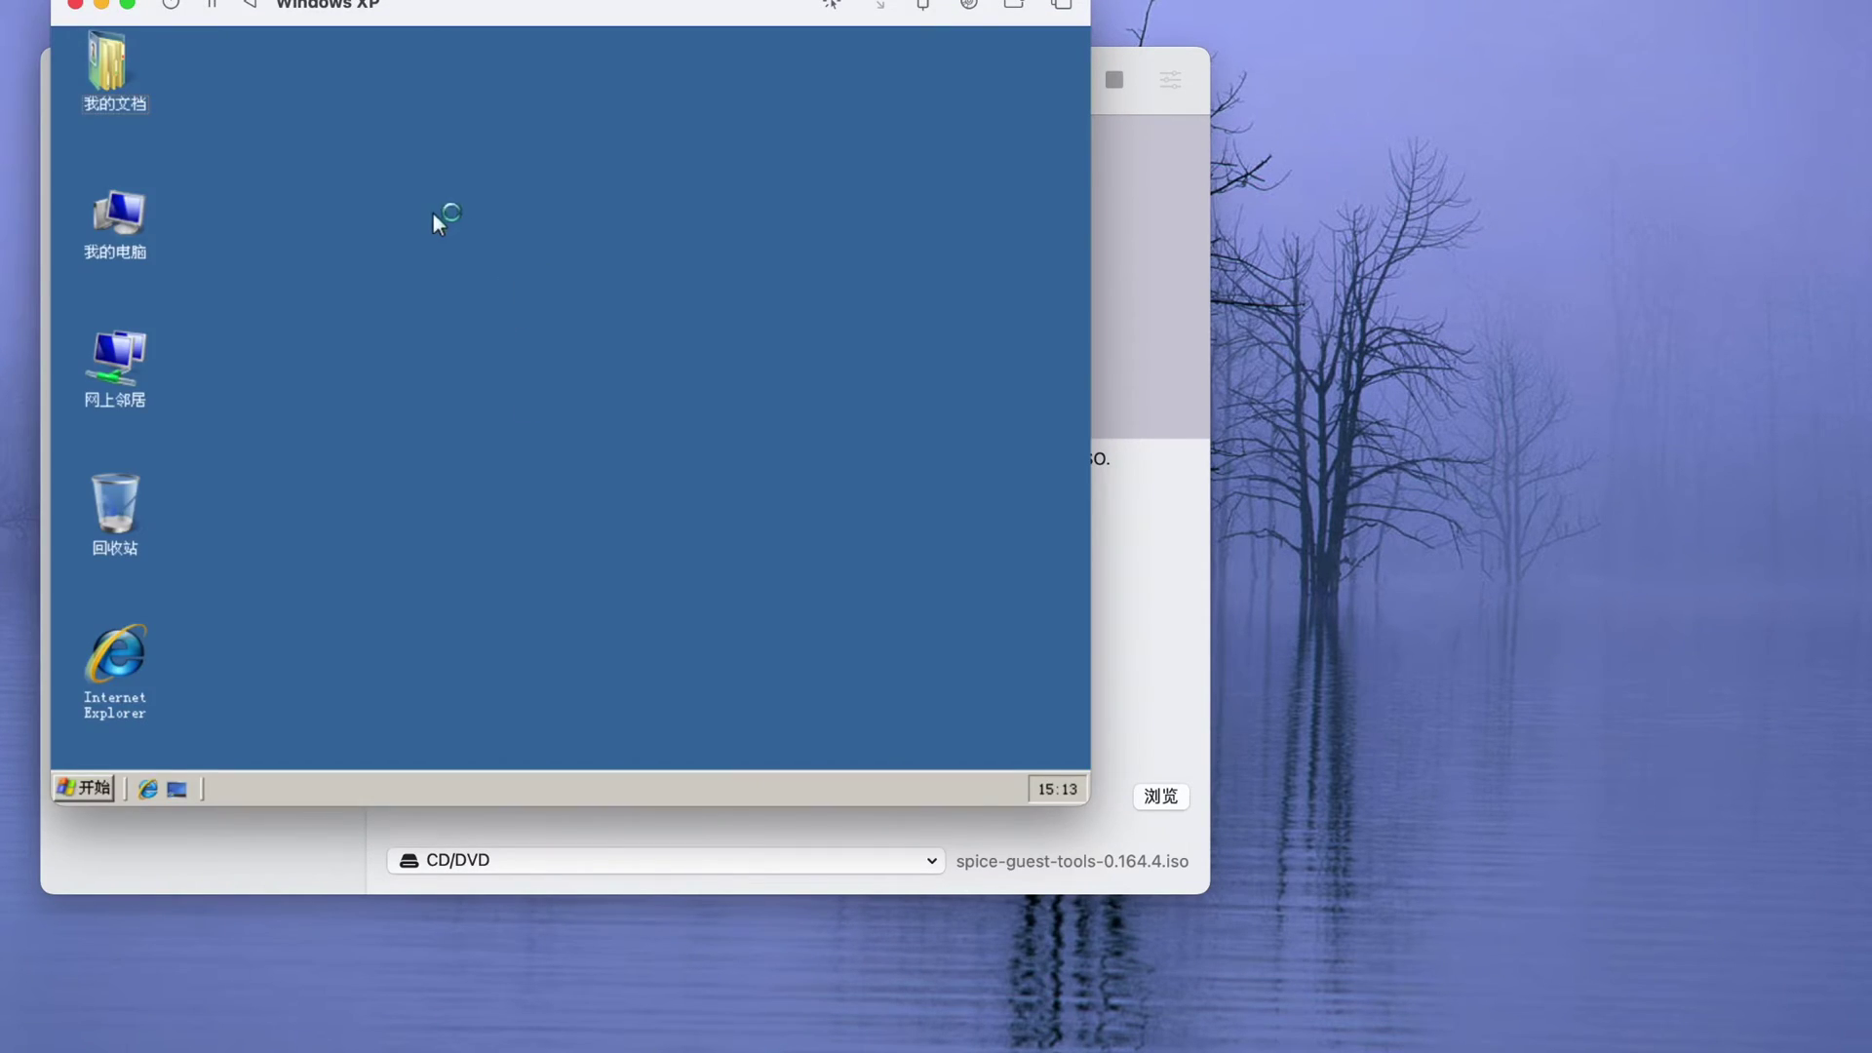
# - Check on the Display Properties 设置 page that the adapter is Red Hat QXL GPU
pyautogui.rightClick(433, 213)
pyautogui.click(493, 377)
pyautogui.click(469, 161)
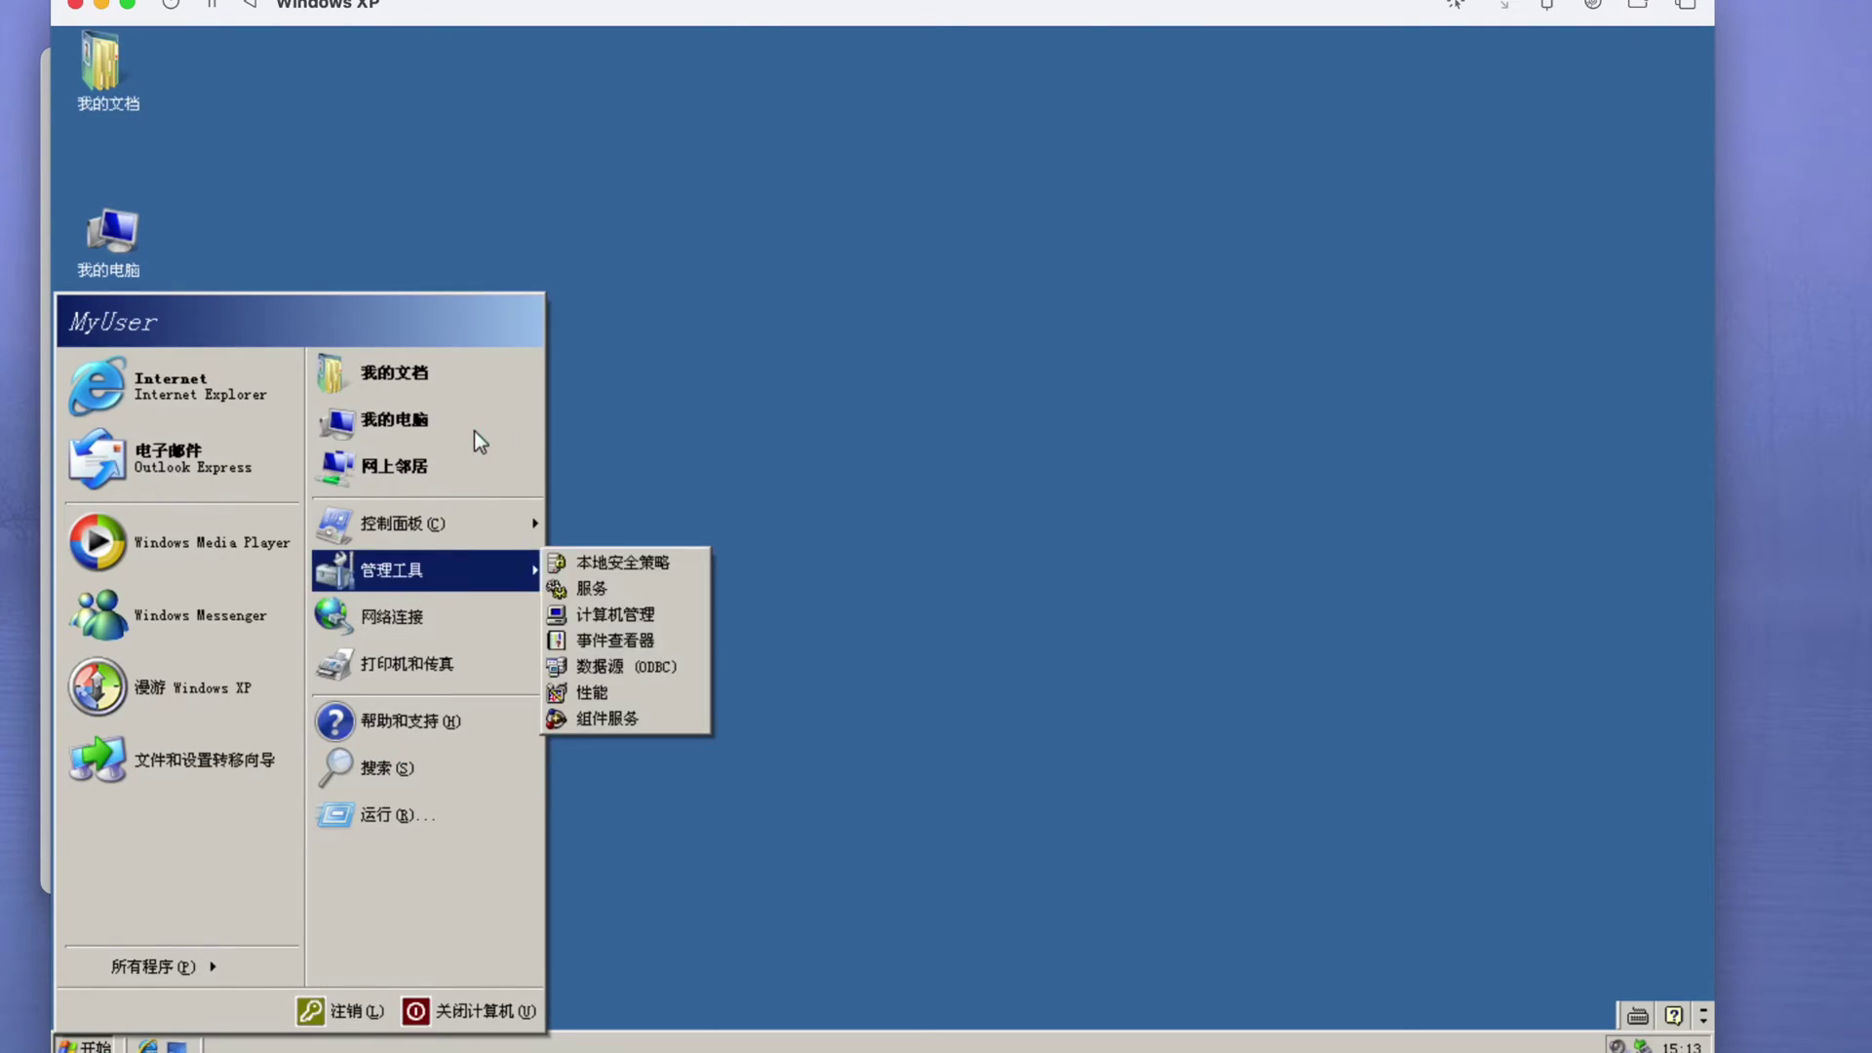
pyautogui.click(547, 213)
pyautogui.rightClick(547, 213)
pyautogui.click(607, 376)
pyautogui.click(465, 219)
pyautogui.click(294, 219)
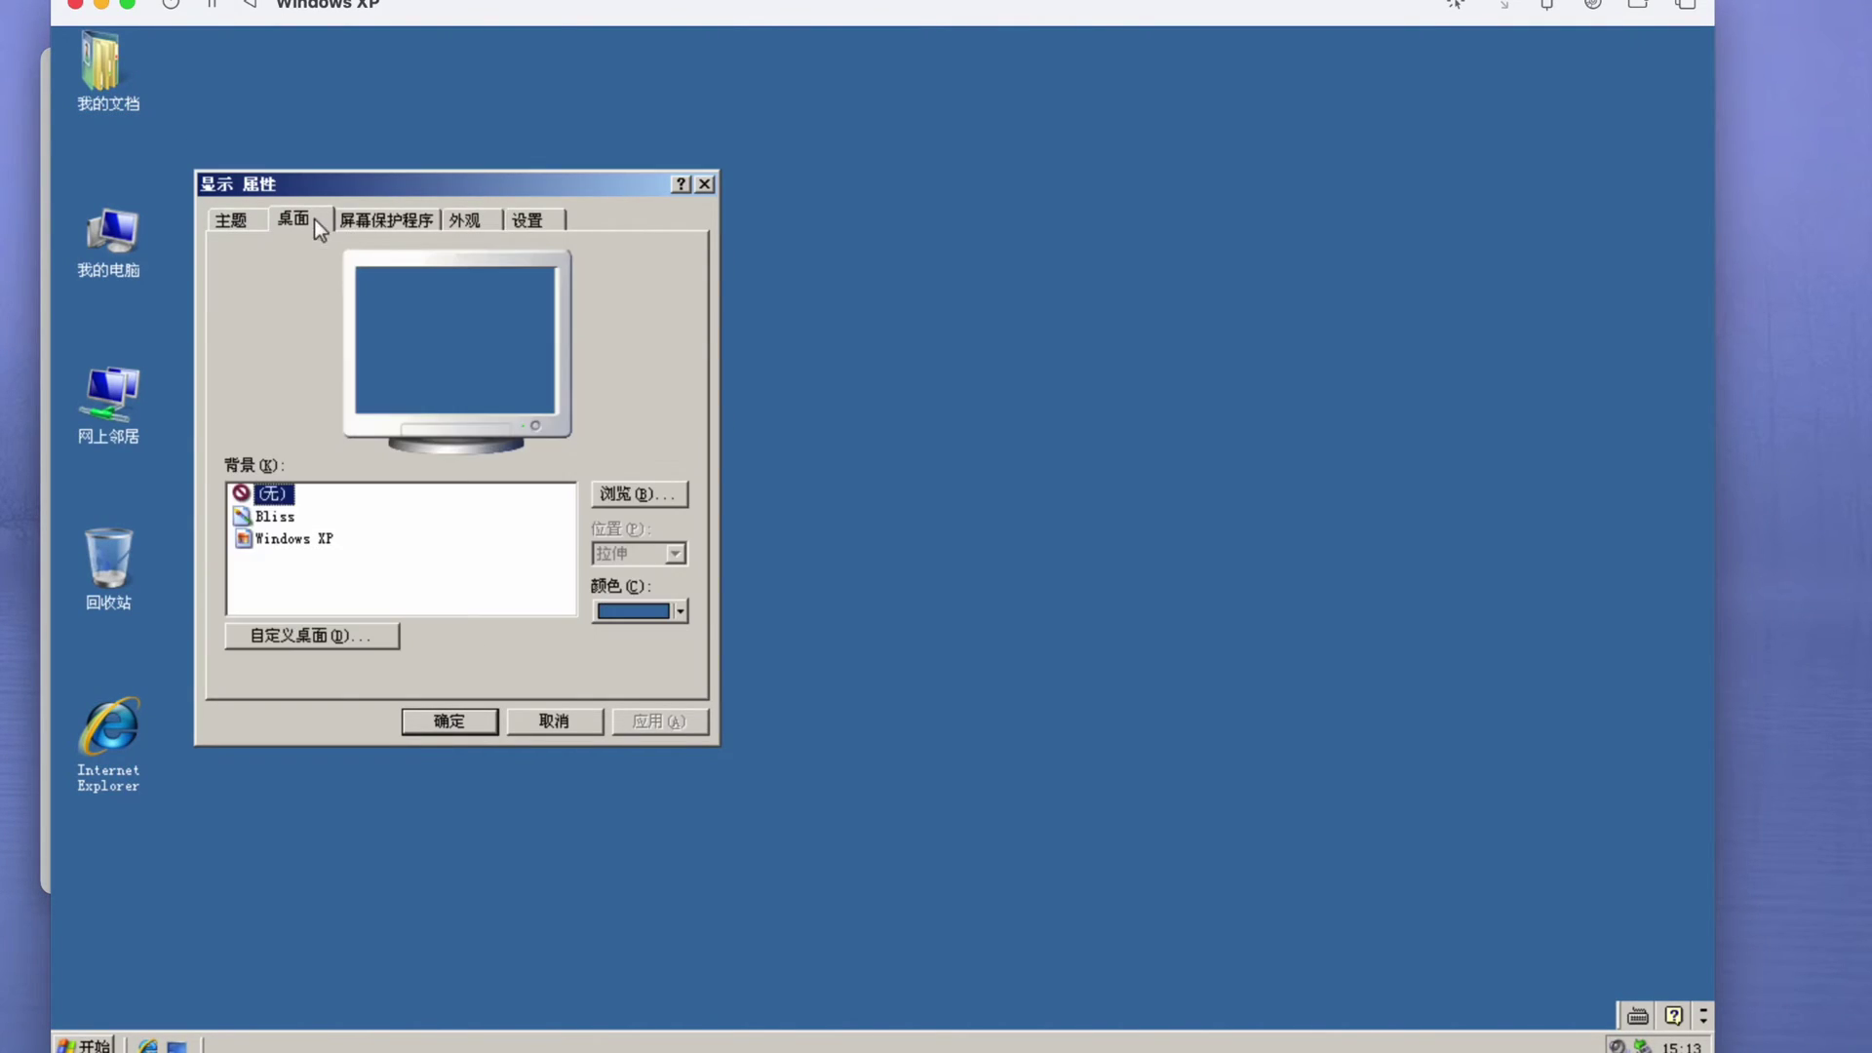
pyautogui.click(528, 219)
pyautogui.click(571, 720)
pyautogui.click(83, 1044)
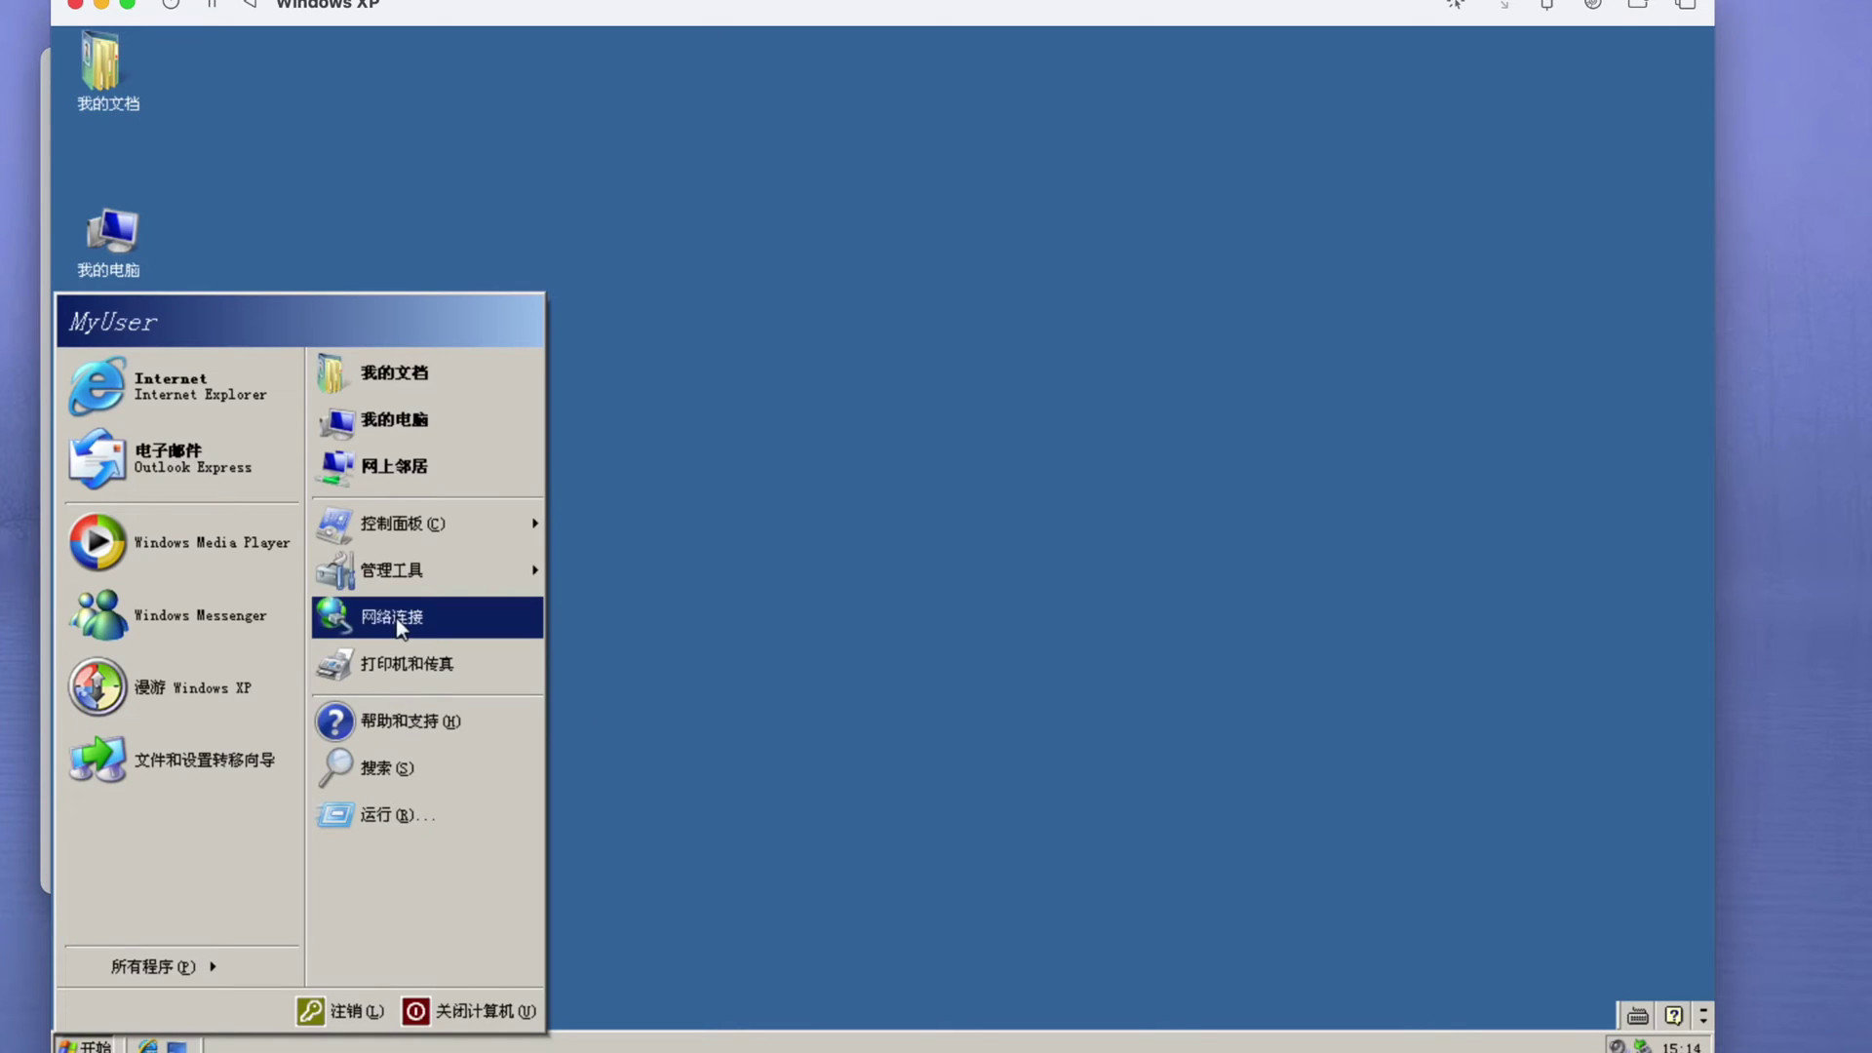
# - Open My Network Places, step into the Add Network Place wizard, then cancel it
pyautogui.click(394, 419)
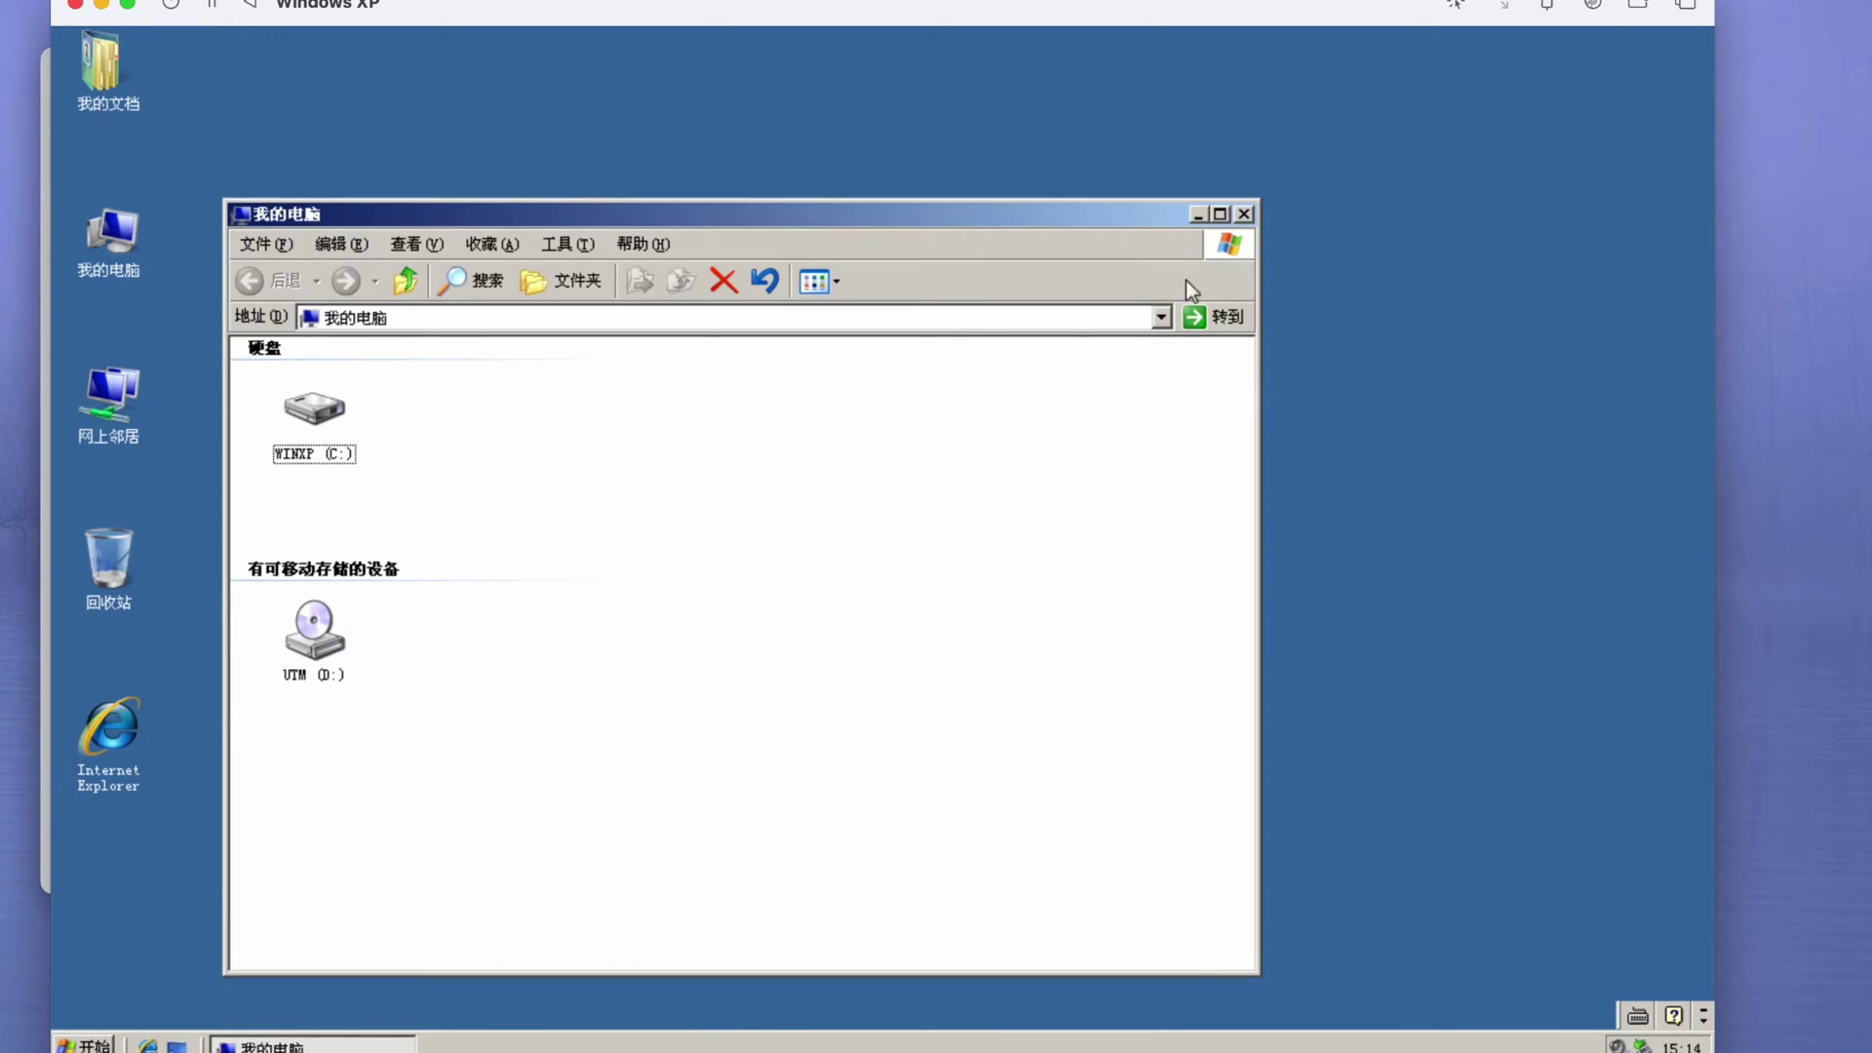
pyautogui.click(1244, 214)
pyautogui.doubleClick(101, 63)
pyautogui.click(1279, 178)
pyautogui.click(83, 1044)
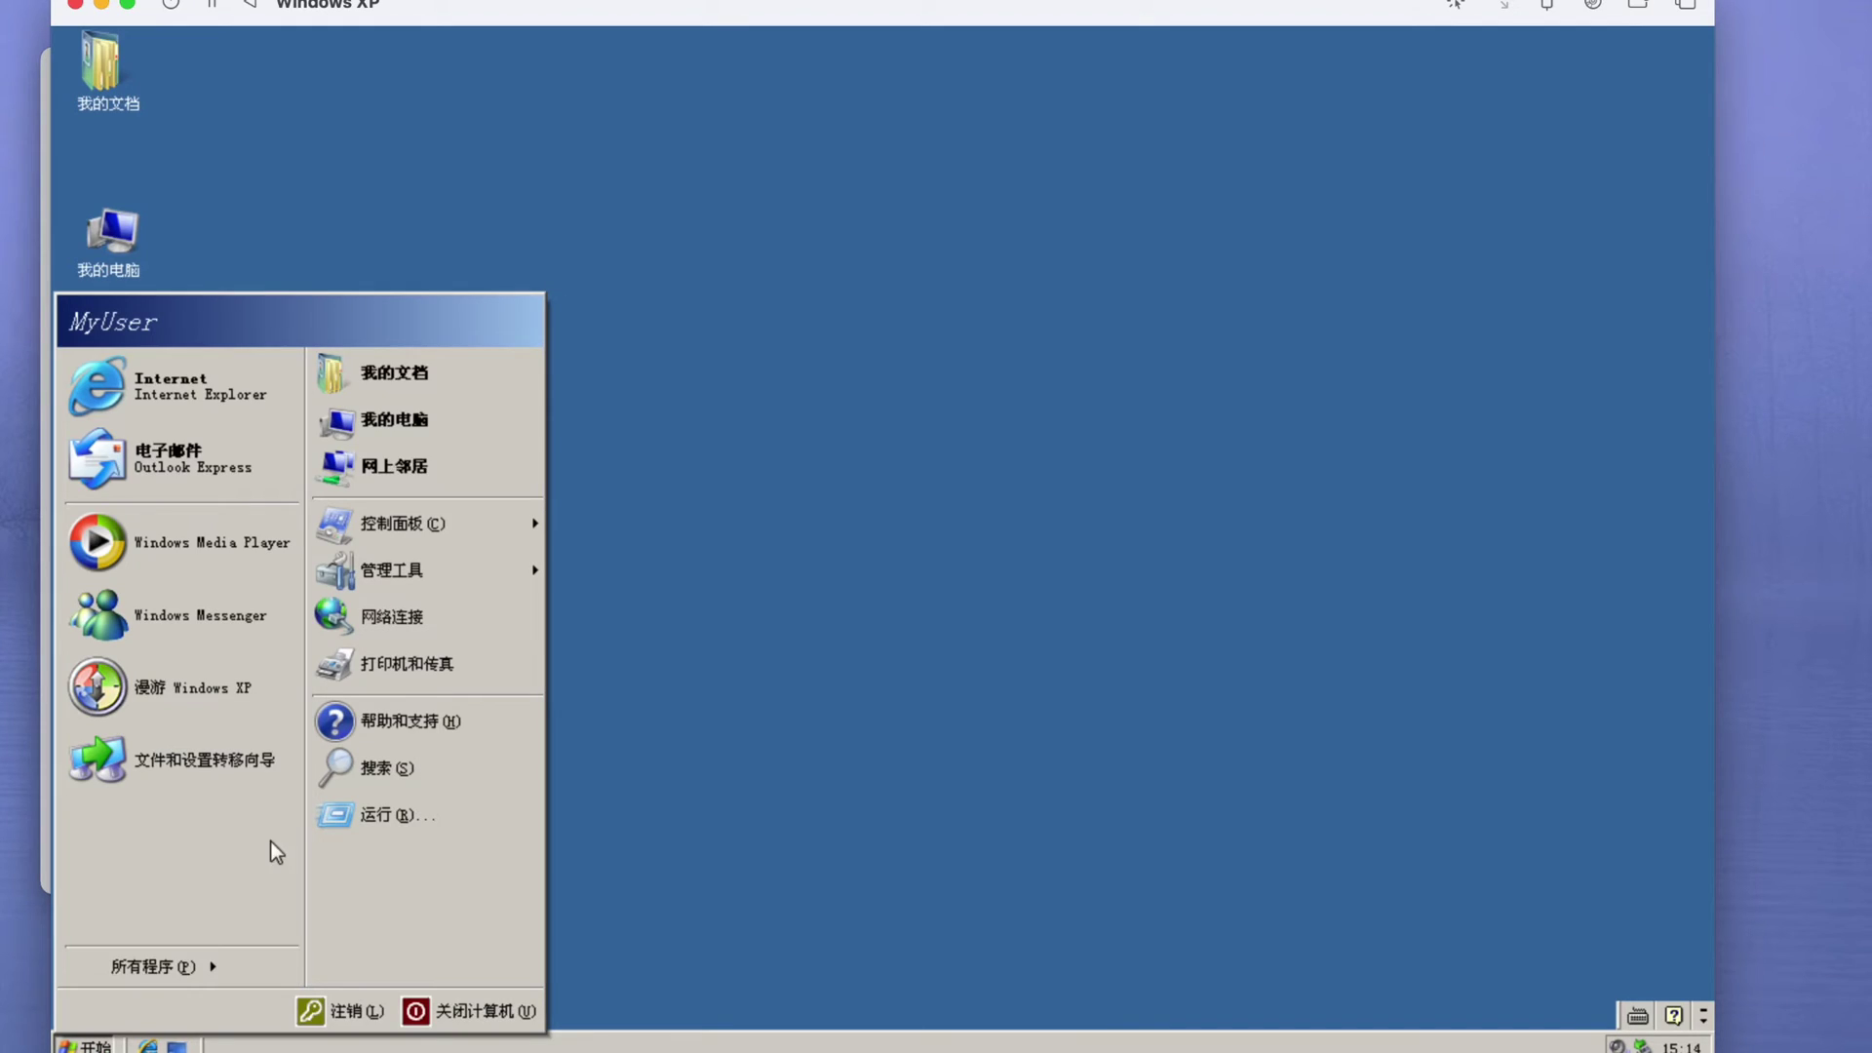
pyautogui.click(431, 430)
pyautogui.doubleClick(108, 399)
pyautogui.press('Return')
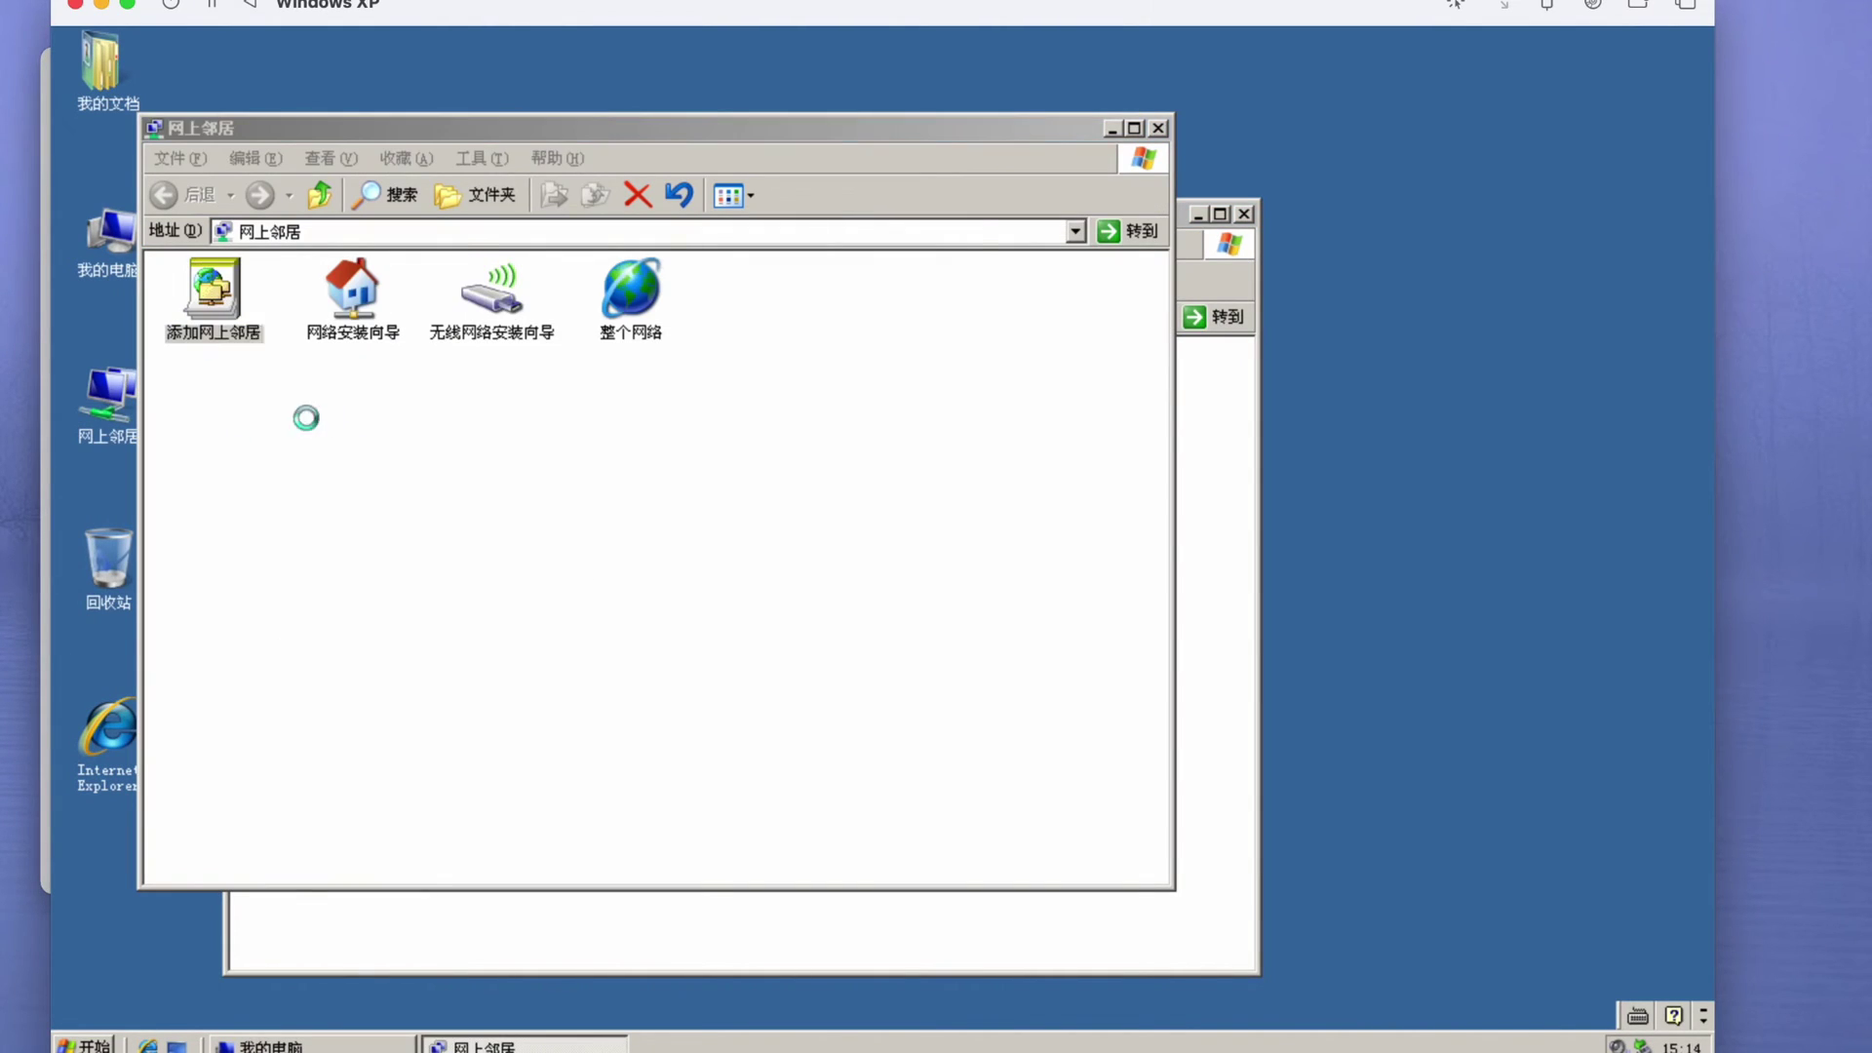
pyautogui.click(786, 759)
pyautogui.click(784, 759)
pyautogui.click(661, 441)
pyautogui.click(663, 441)
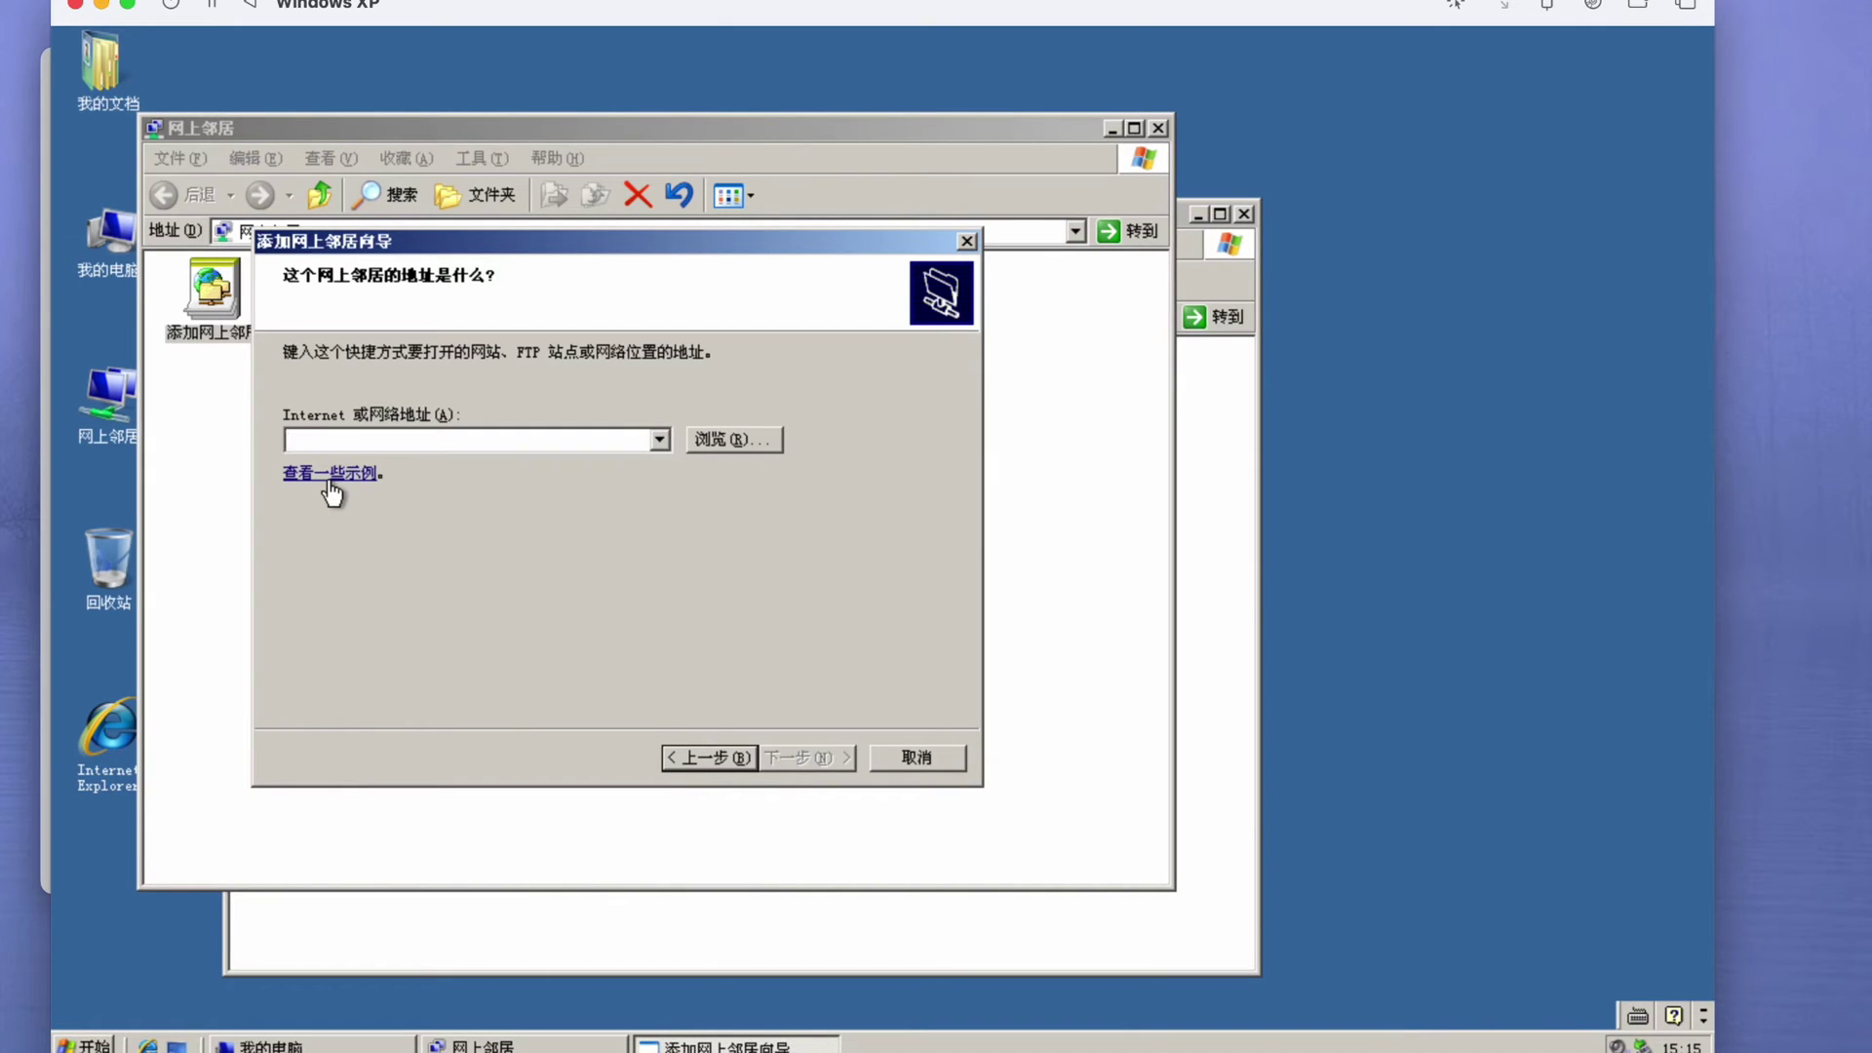
pyautogui.click(907, 757)
# - Run the Network Setup Wizard keeping workgroup MSHOME and enabling file and printer sharing
pyautogui.press('Right')
pyautogui.press('Return')
pyautogui.click(540, 498)
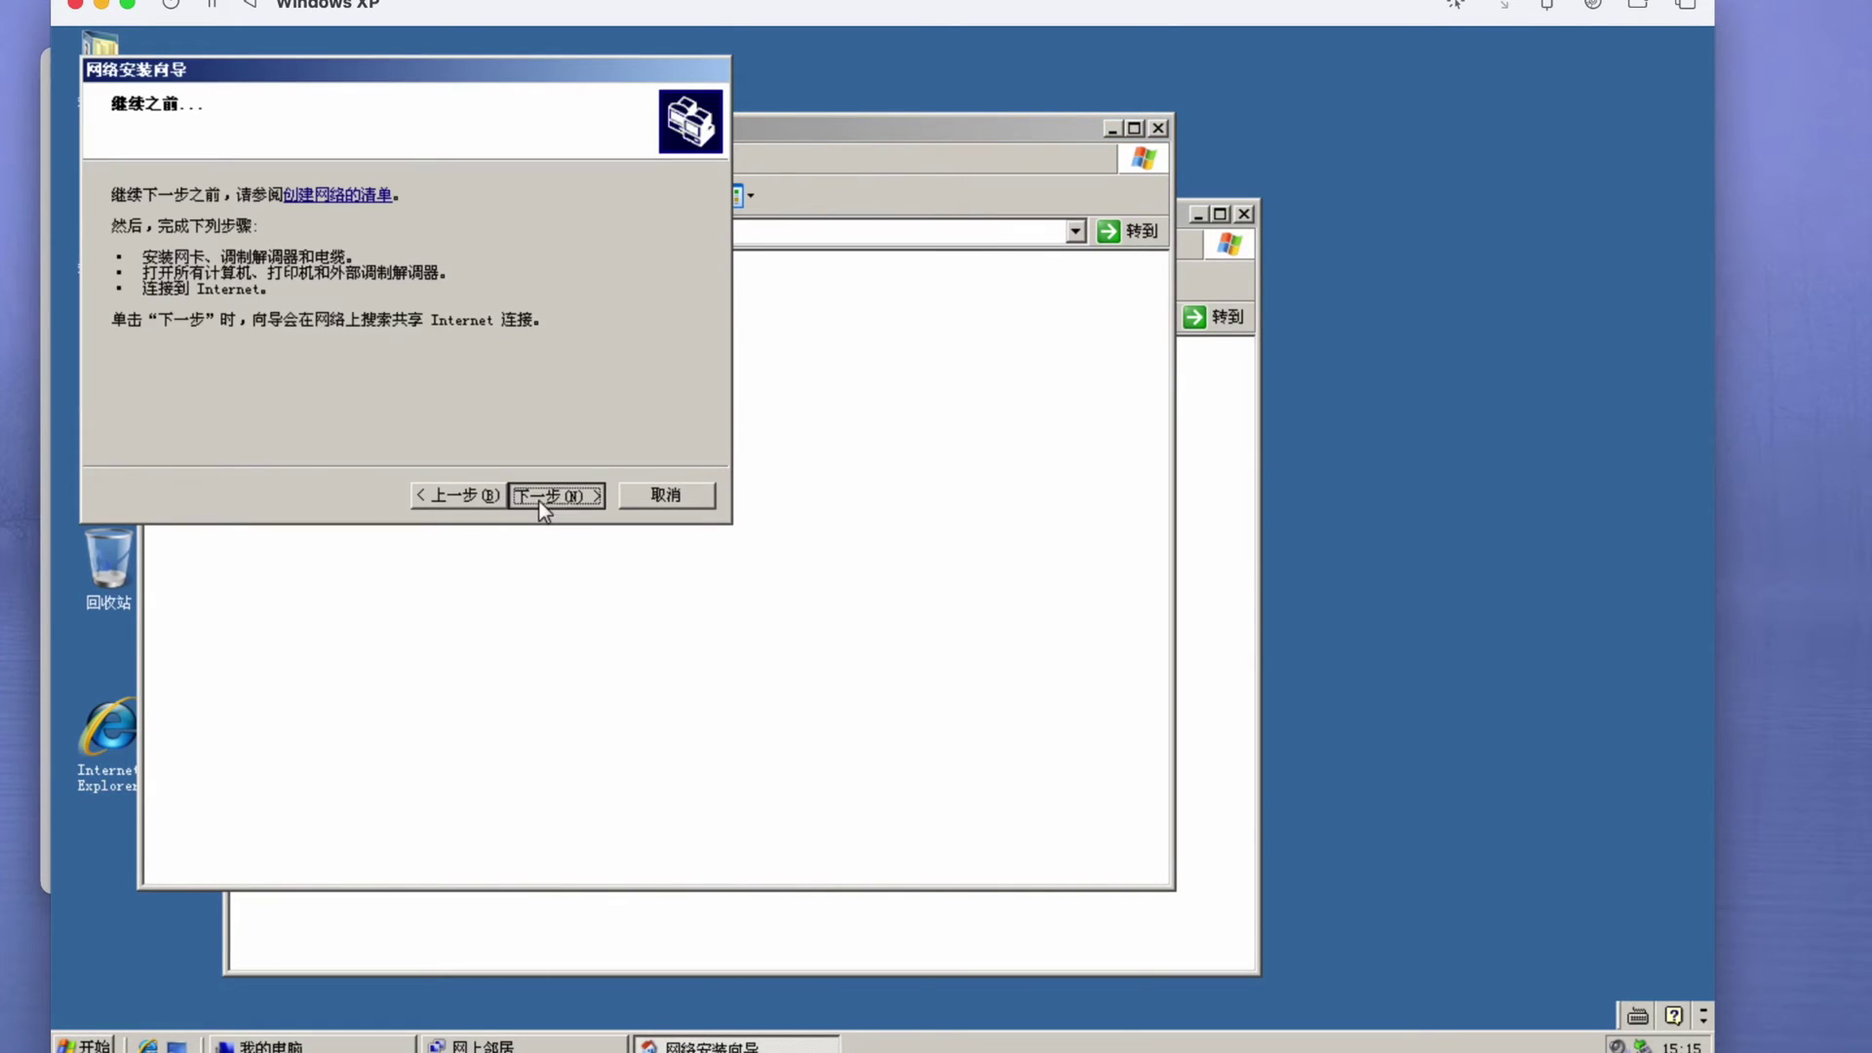
pyautogui.press('Return')
pyautogui.click(543, 495)
pyautogui.click(543, 495)
pyautogui.click(555, 495)
pyautogui.click(121, 305)
pyautogui.click(543, 495)
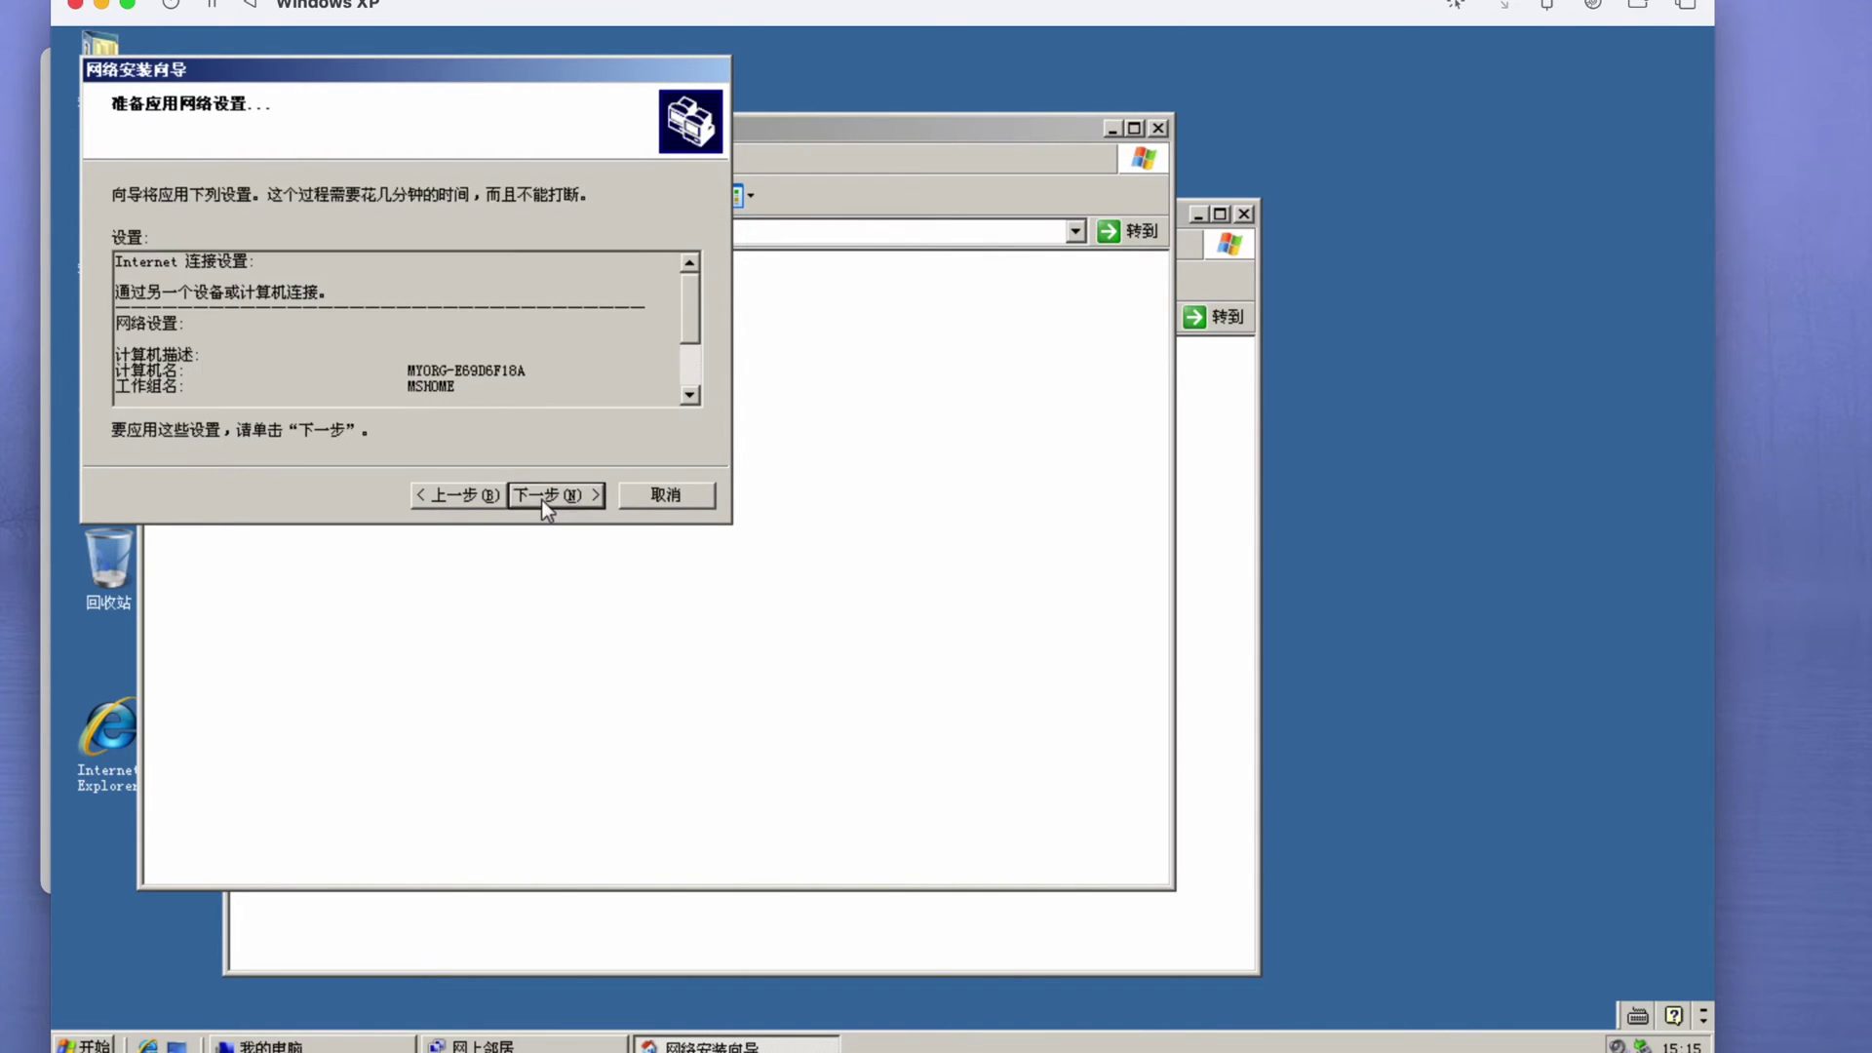
pyautogui.click(543, 495)
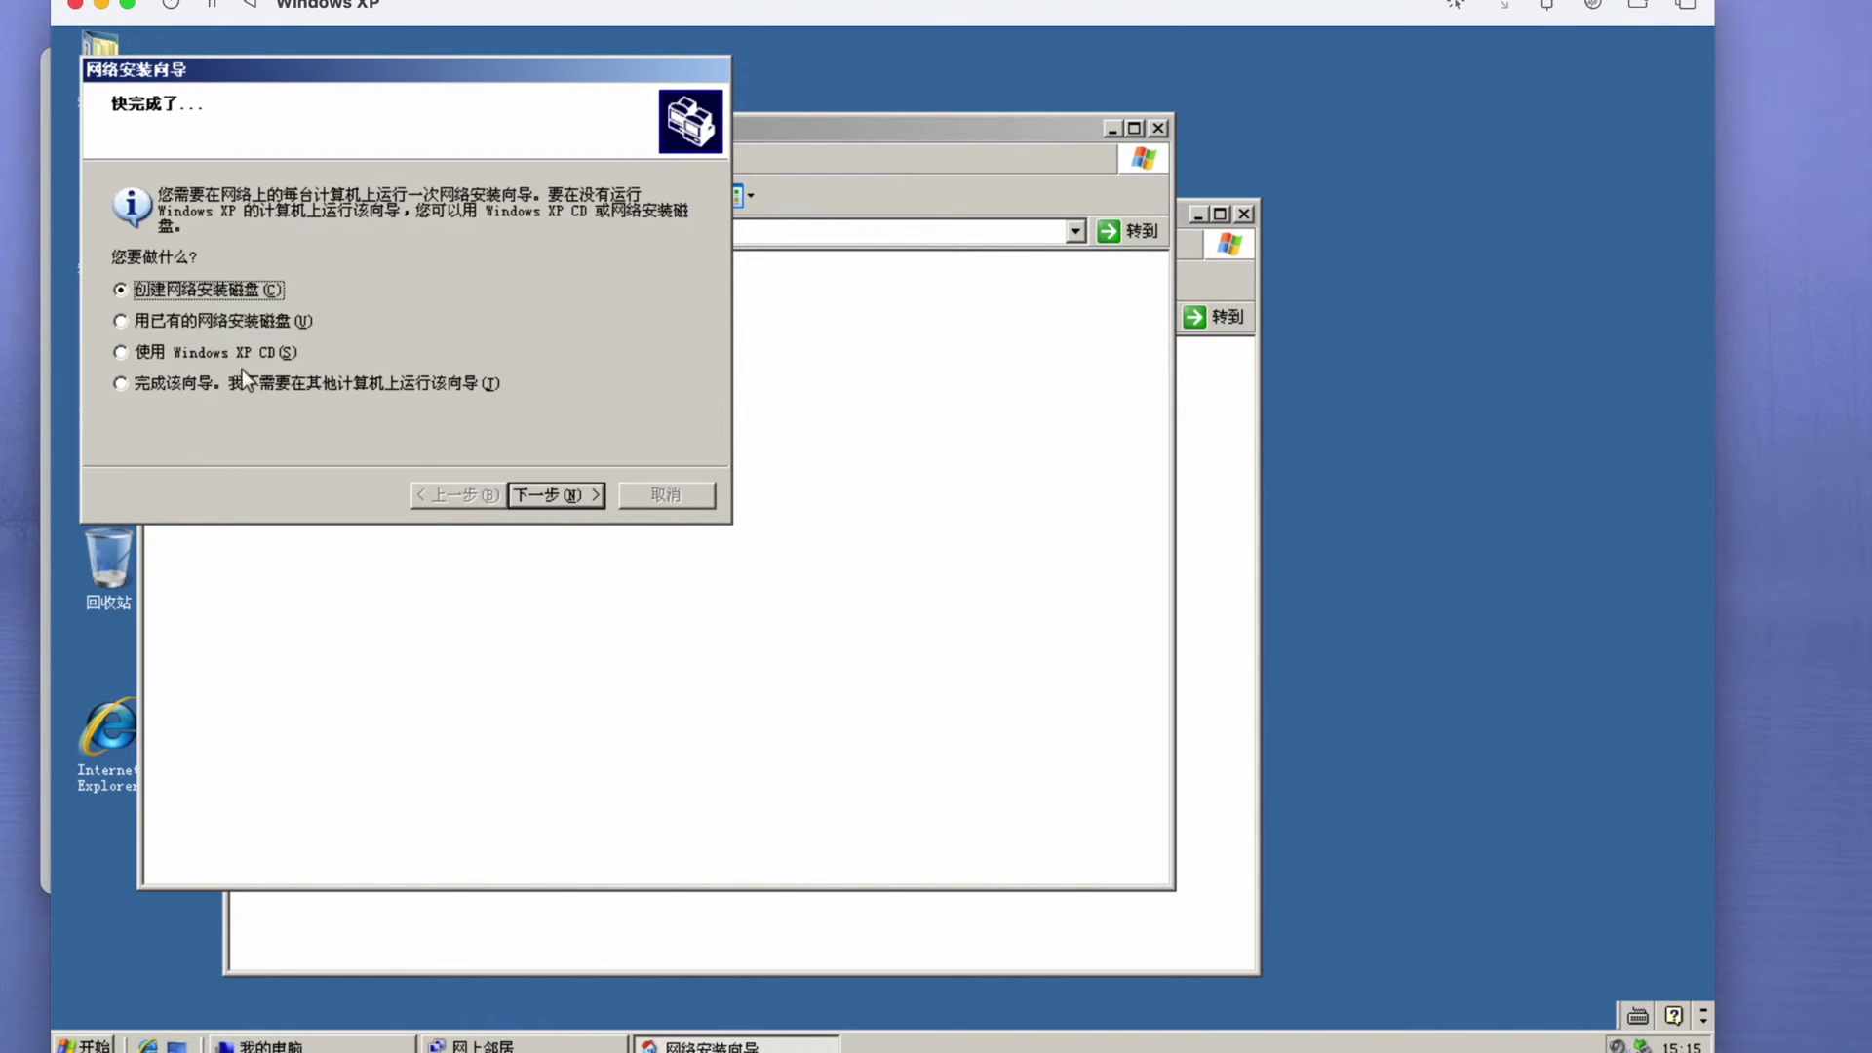
pyautogui.click(249, 382)
pyautogui.click(543, 495)
pyautogui.click(546, 495)
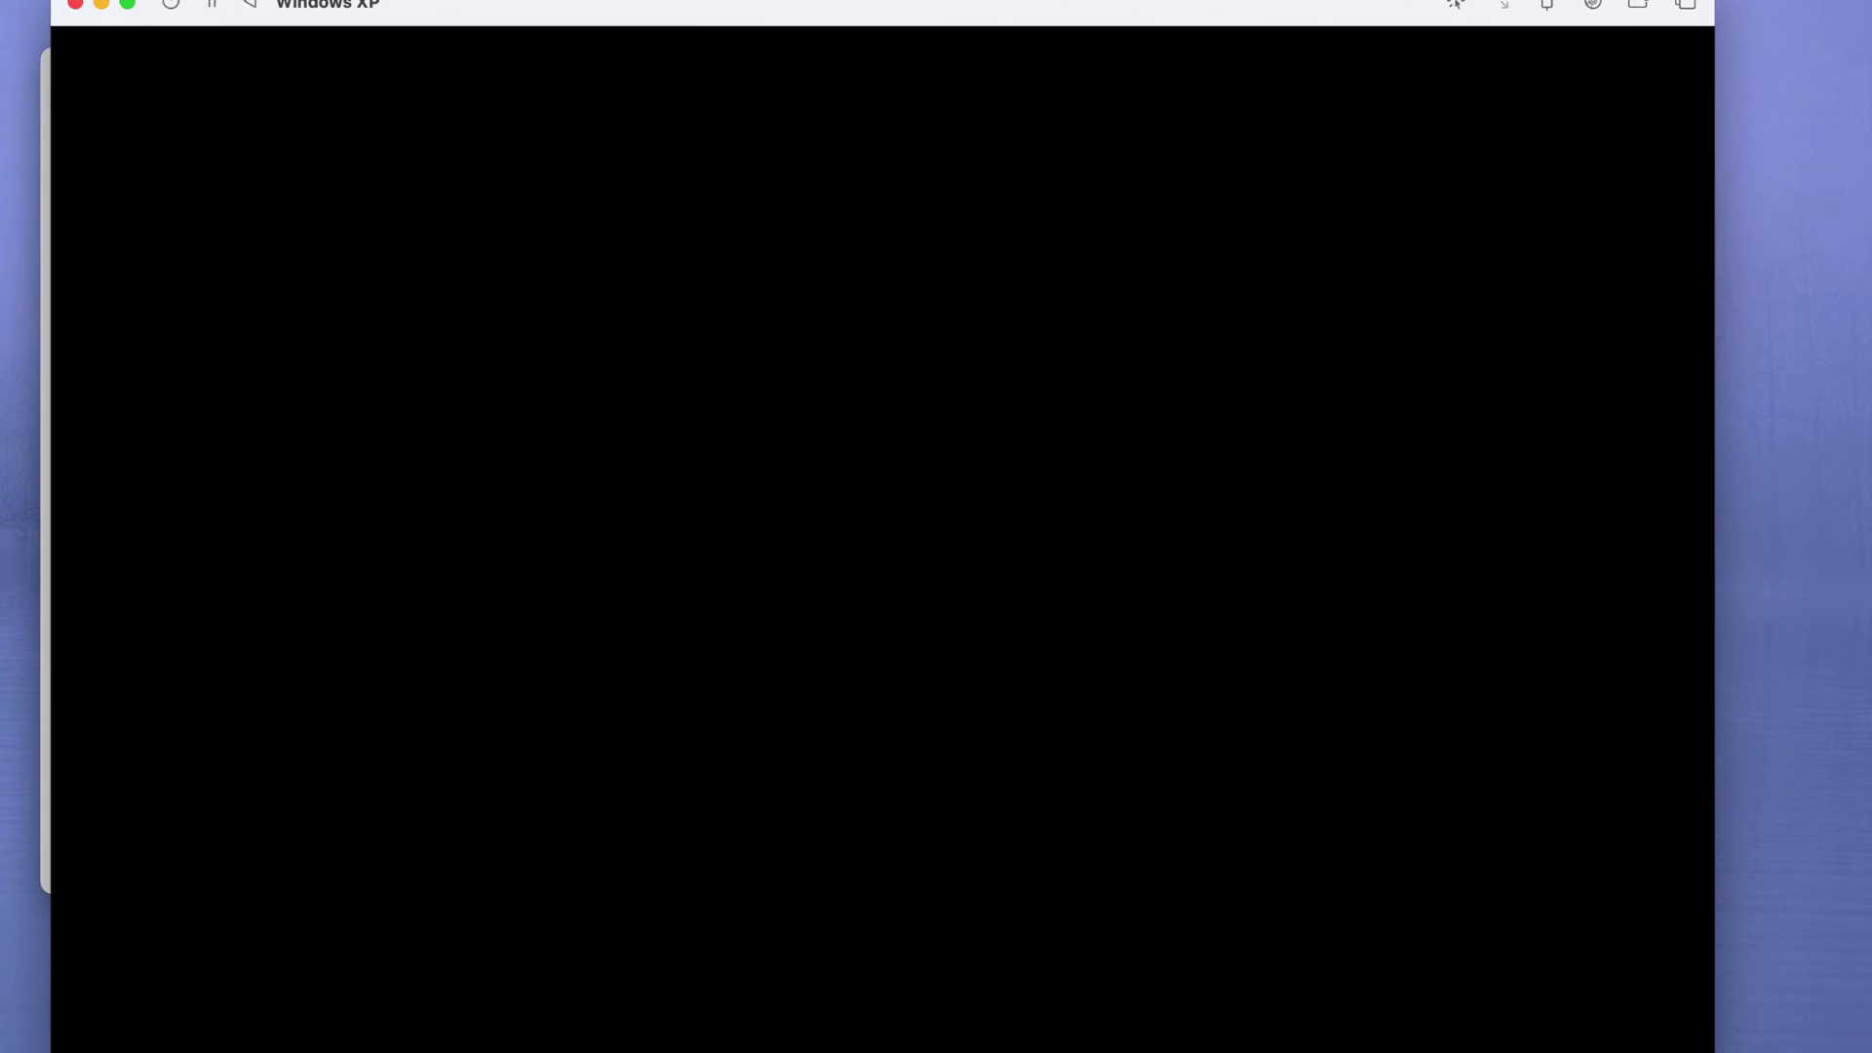
# - Eject the disc from the VM's CD drive and close the My Computer and My Documents windows
pyautogui.click(1593, 8)
pyautogui.click(1341, 80)
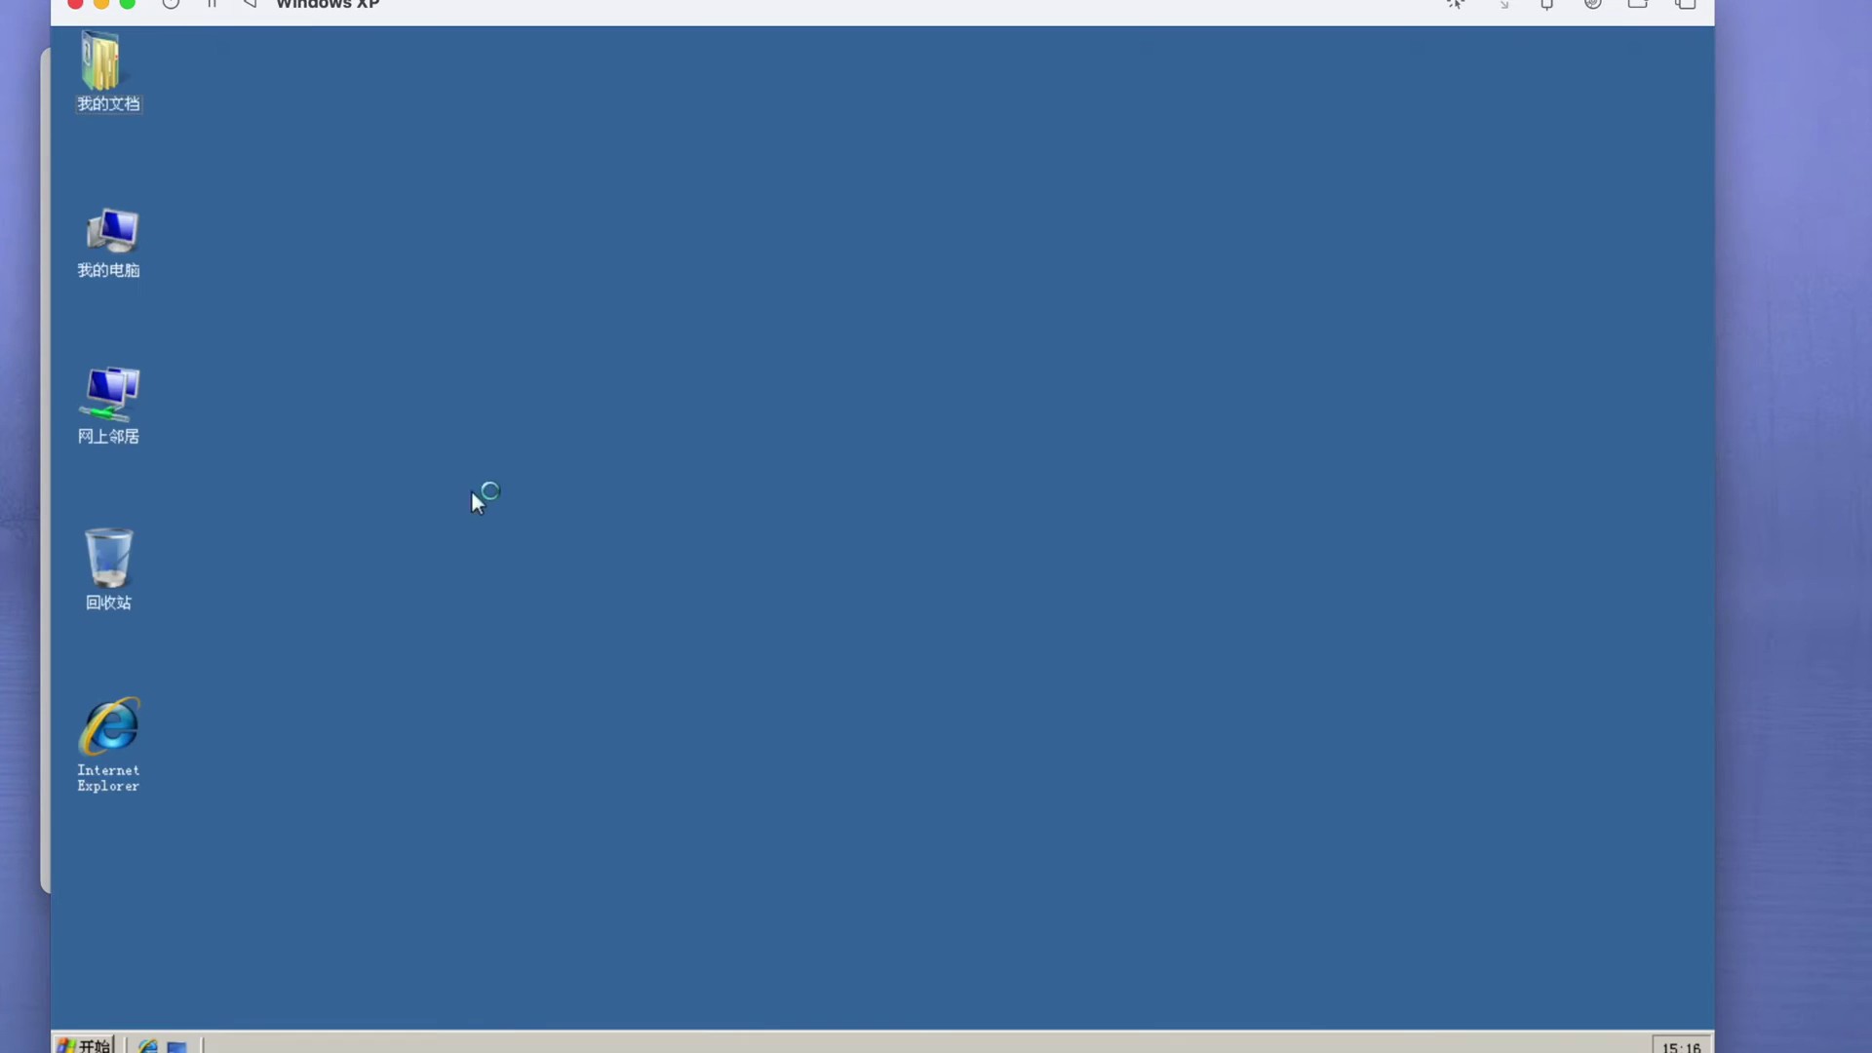
pyautogui.rightClick(336, 390)
pyautogui.doubleClick(108, 234)
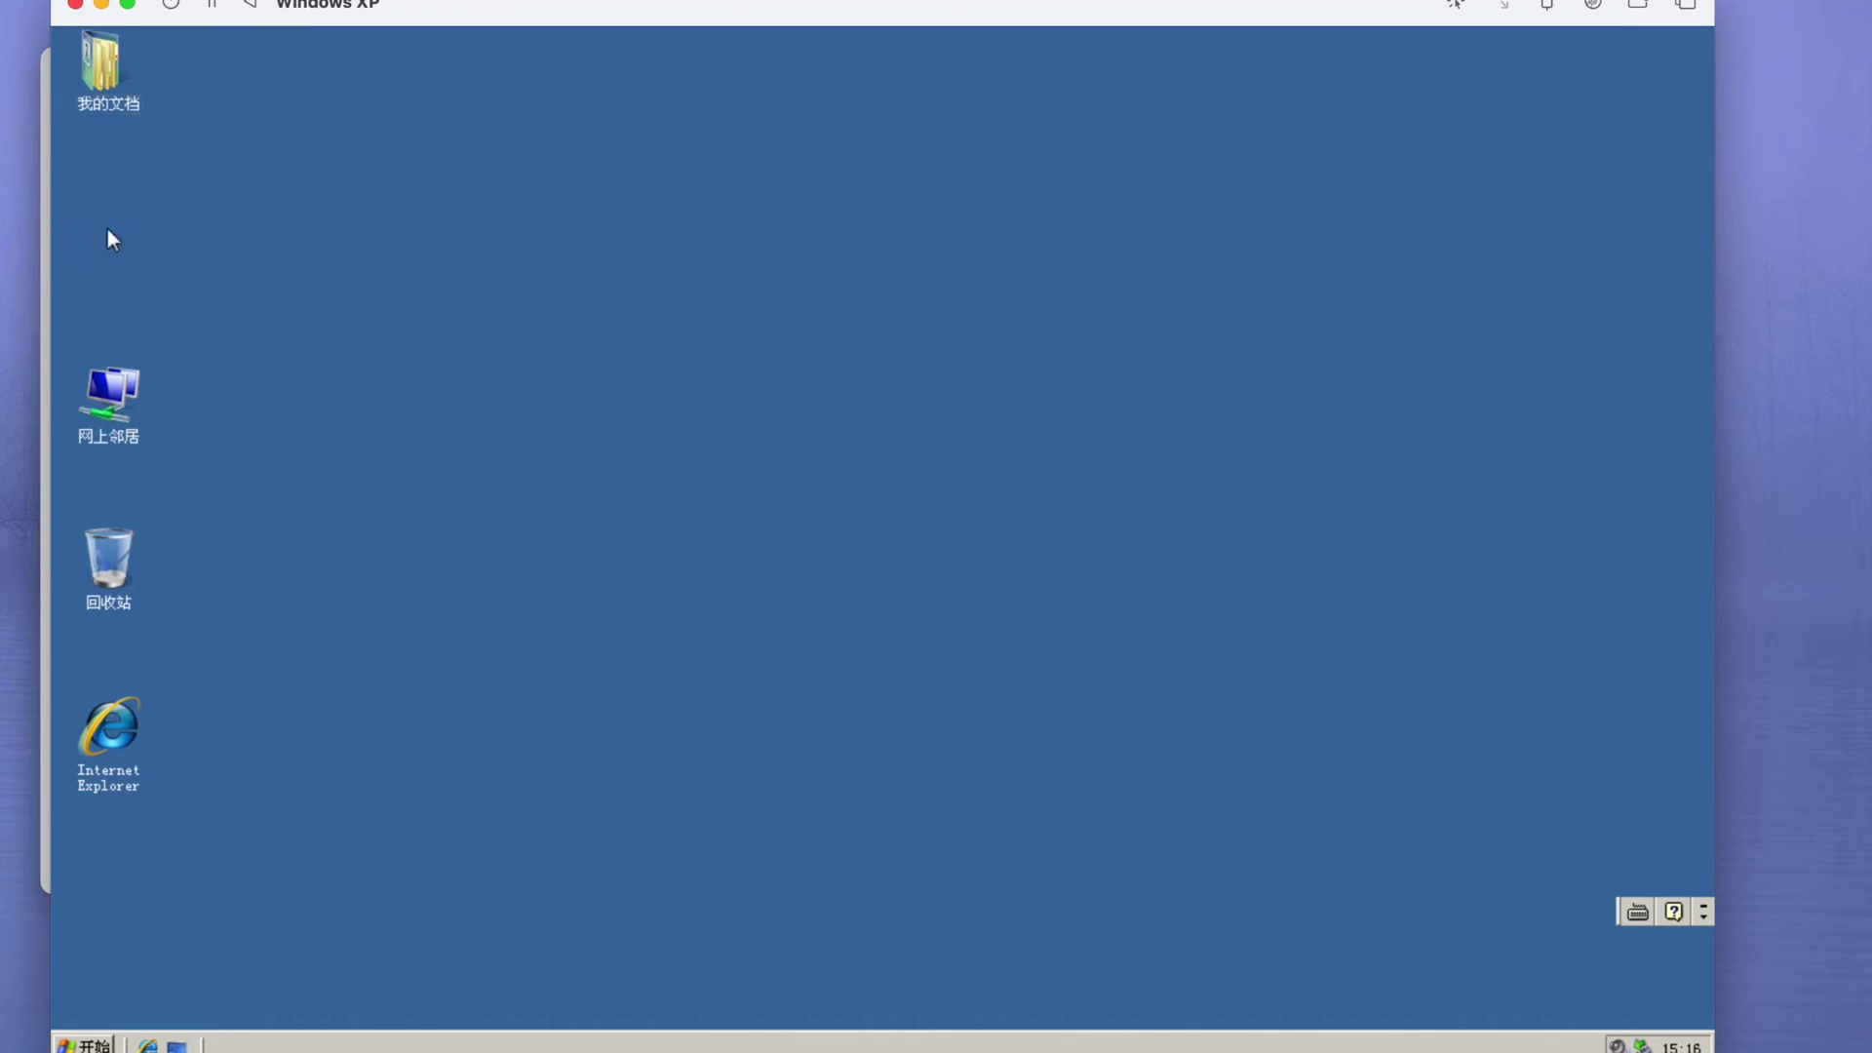
pyautogui.click(1250, 212)
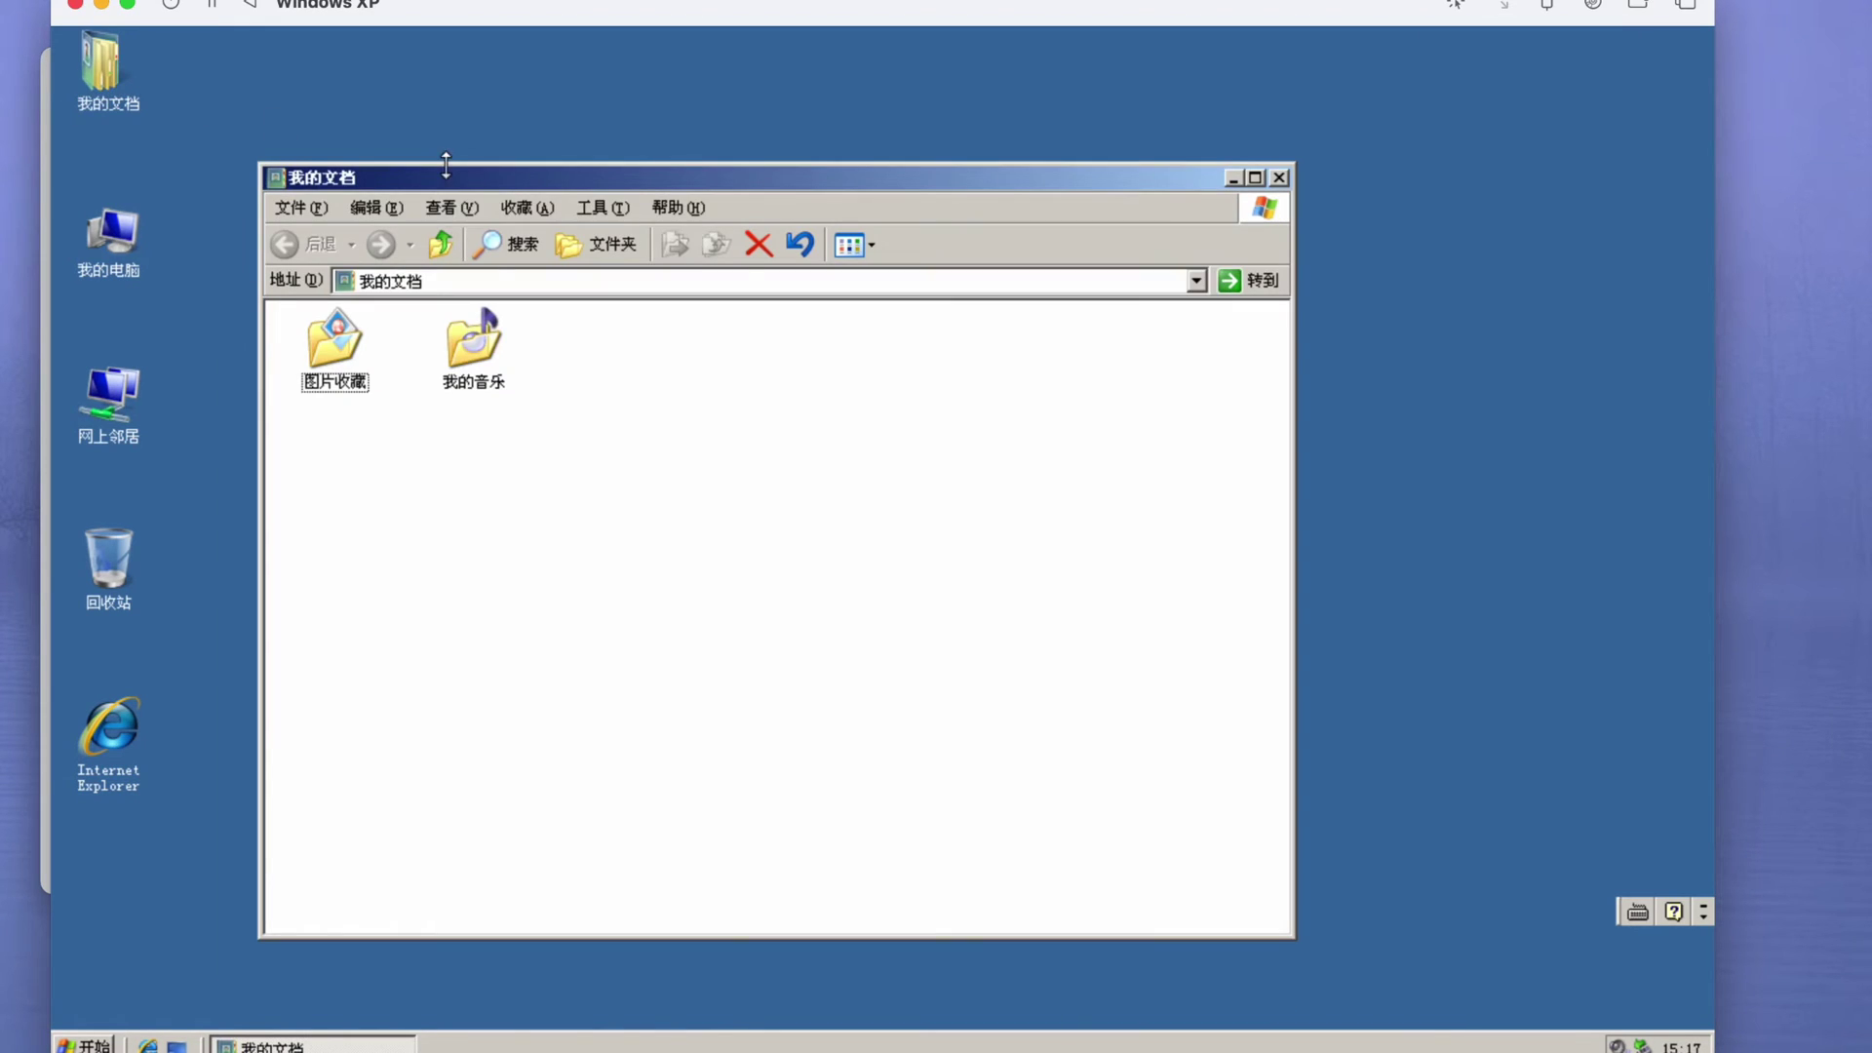
pyautogui.click(1196, 281)
pyautogui.click(1265, 221)
pyautogui.click(1278, 177)
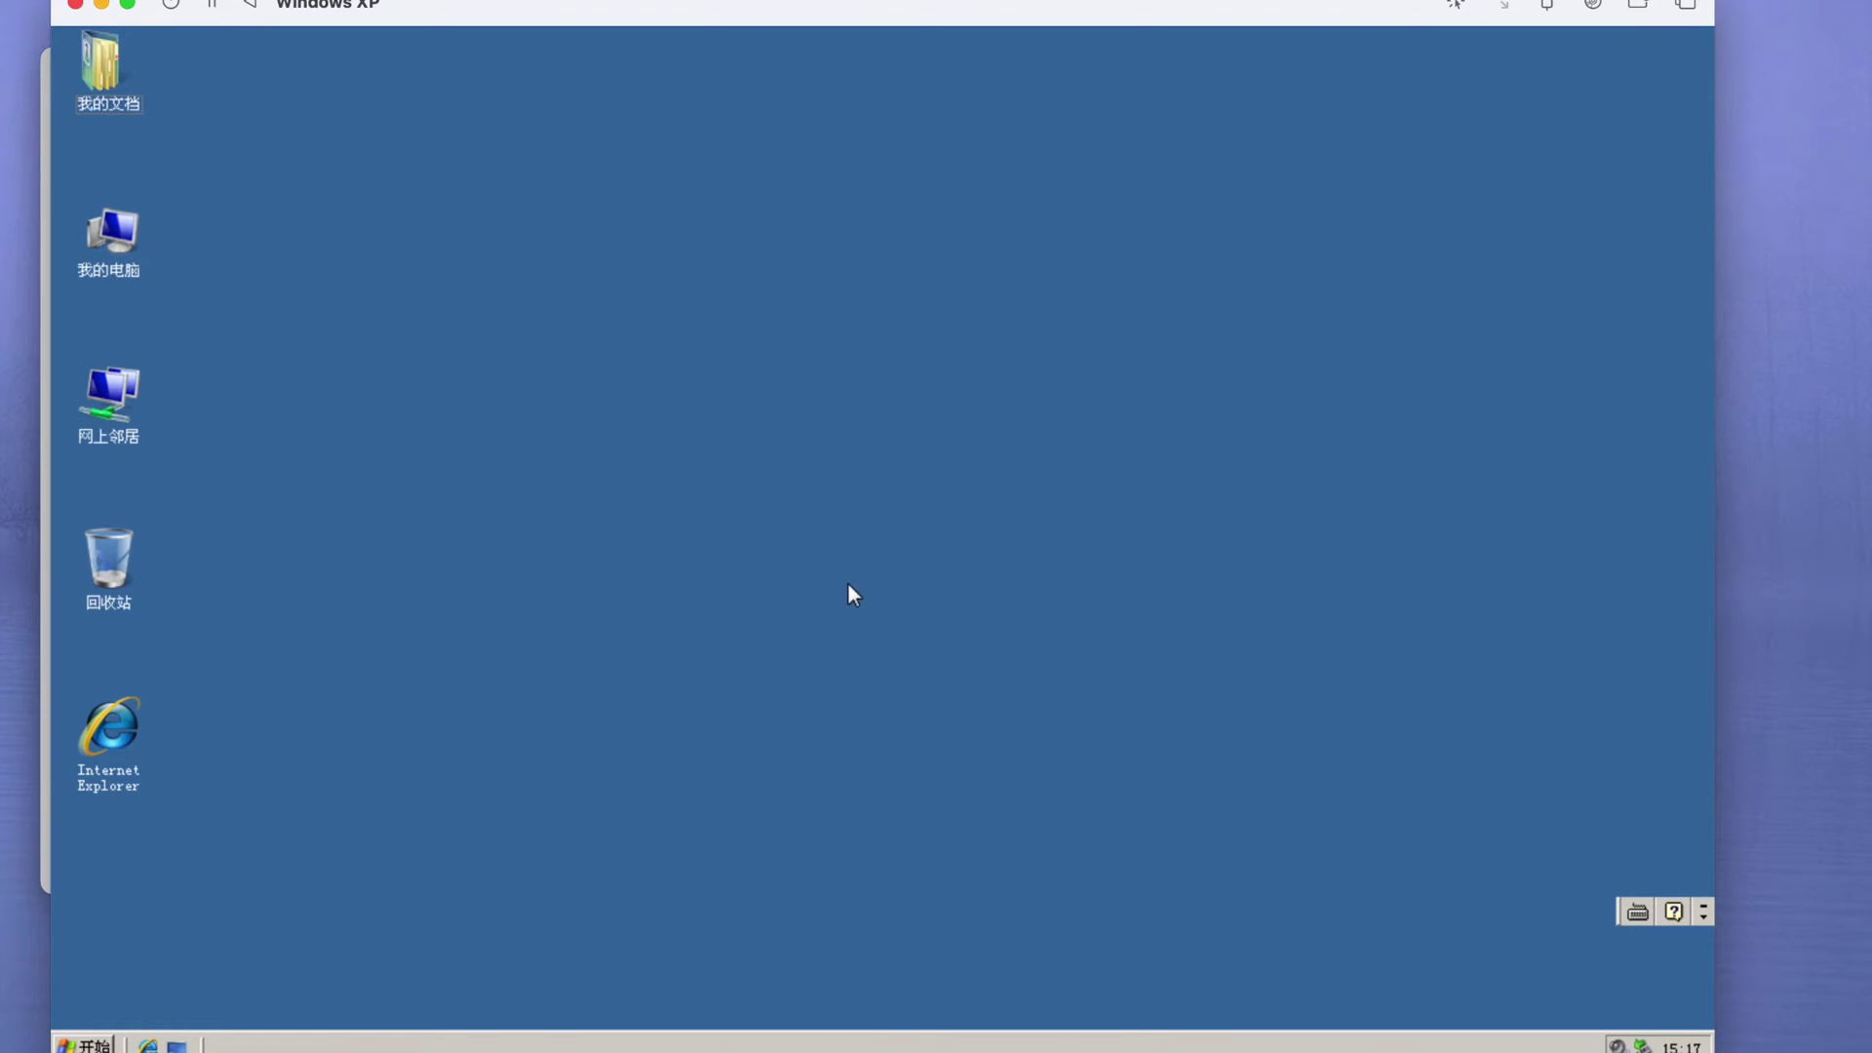
# - Run ipconfig in the guest to read its IP address 192.168.64.20
pyautogui.press('super+r')
pyautogui.write('ipconfig')
pyautogui.press('Return')
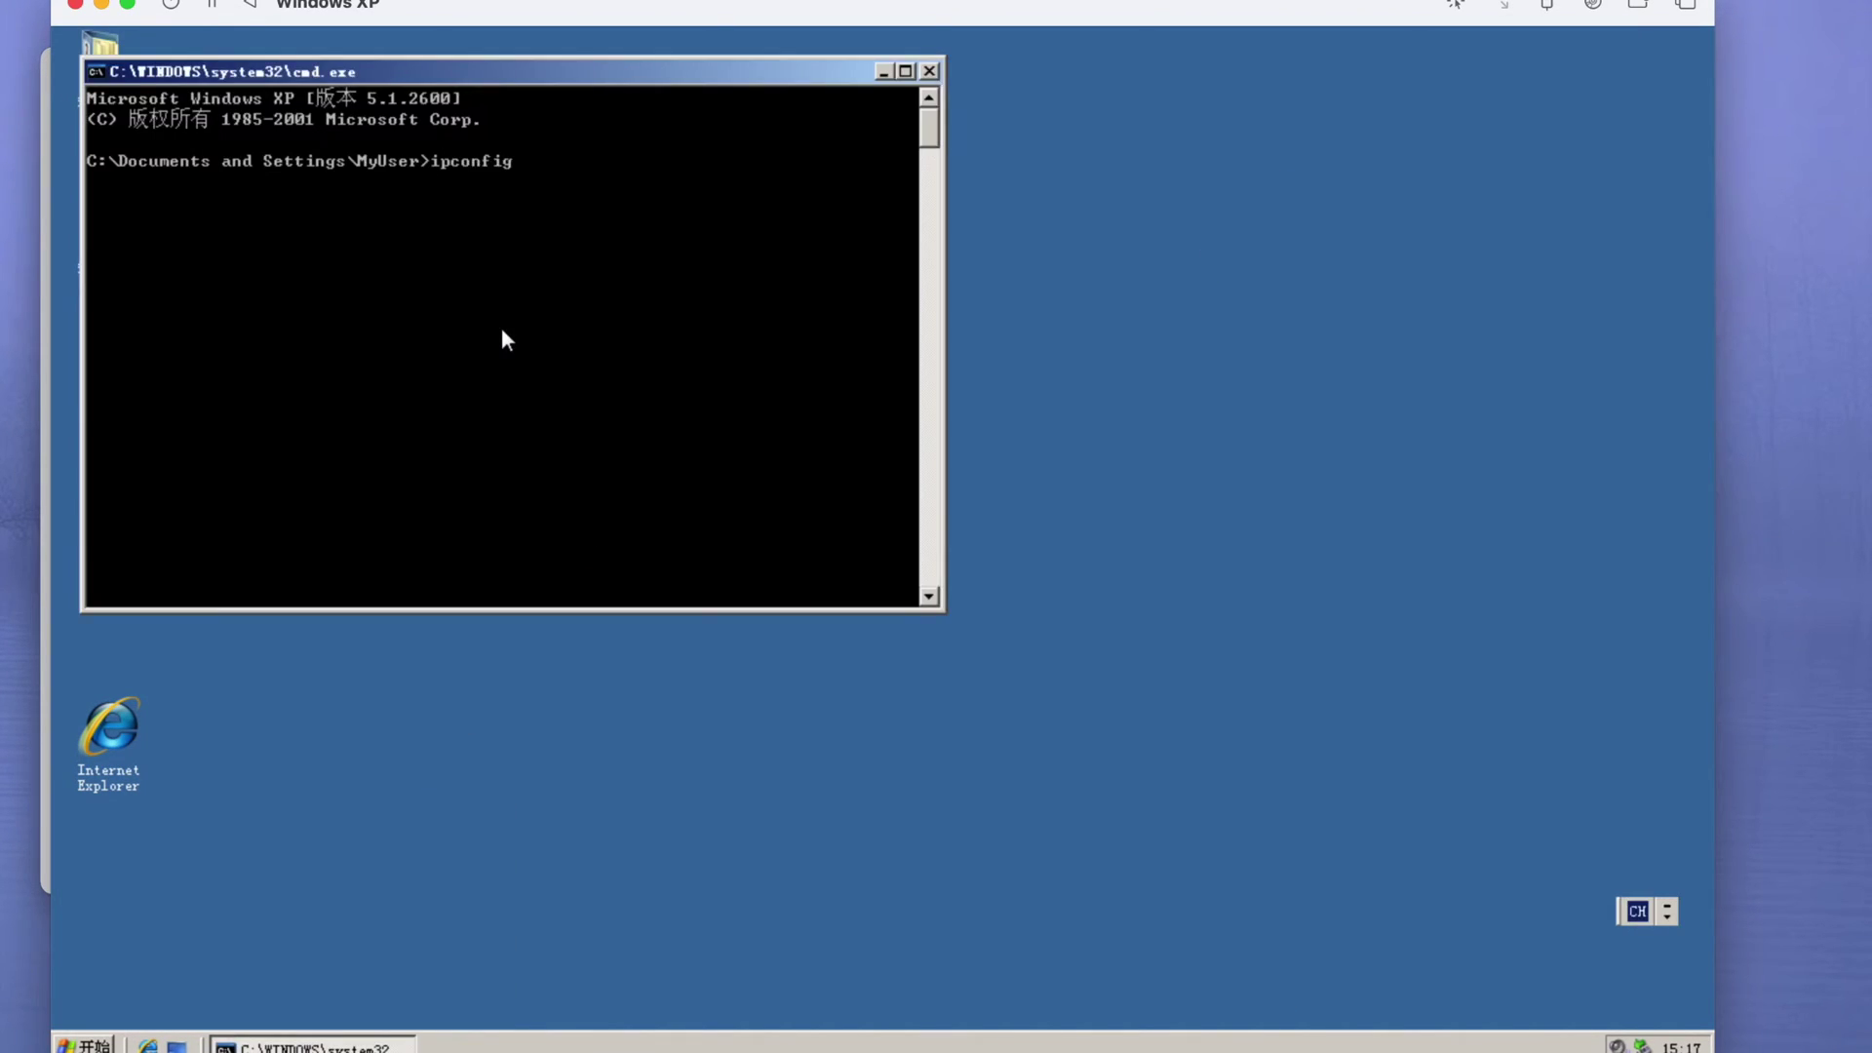
pyautogui.press('Return')
pyautogui.write('kk')
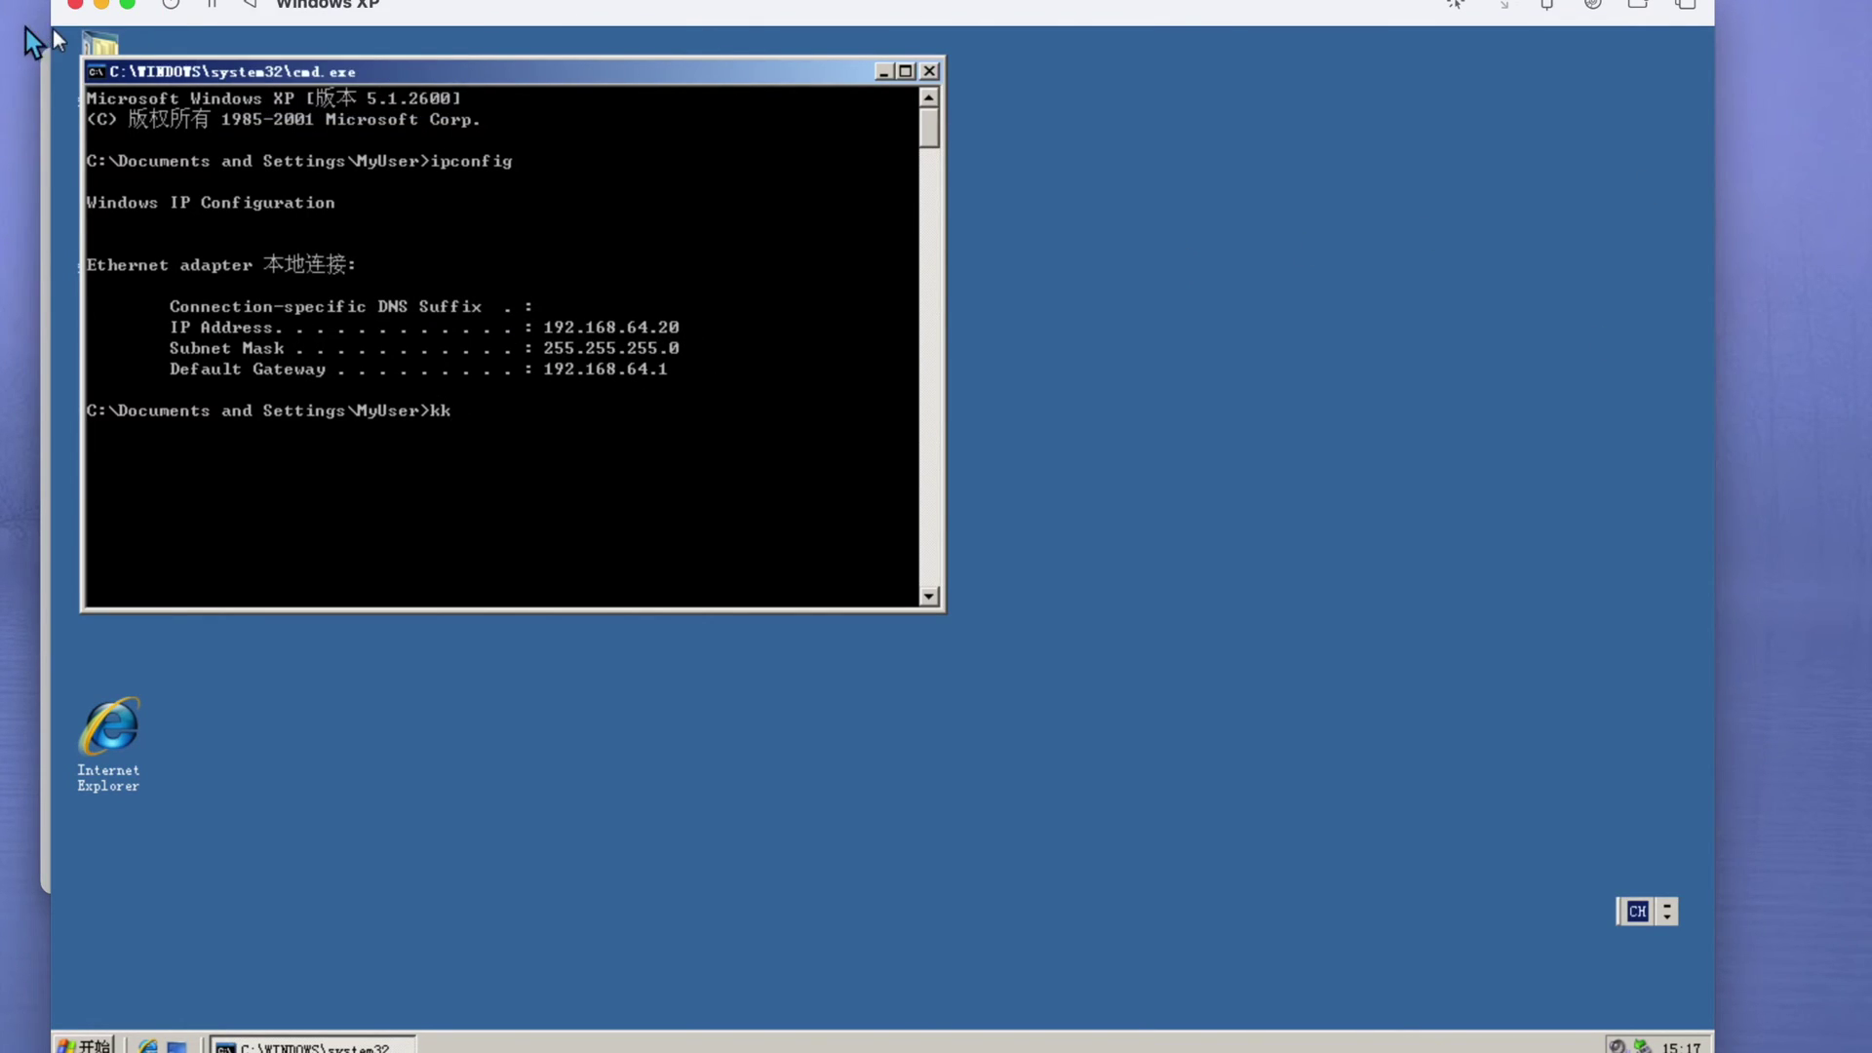
pyautogui.click(26, 68)
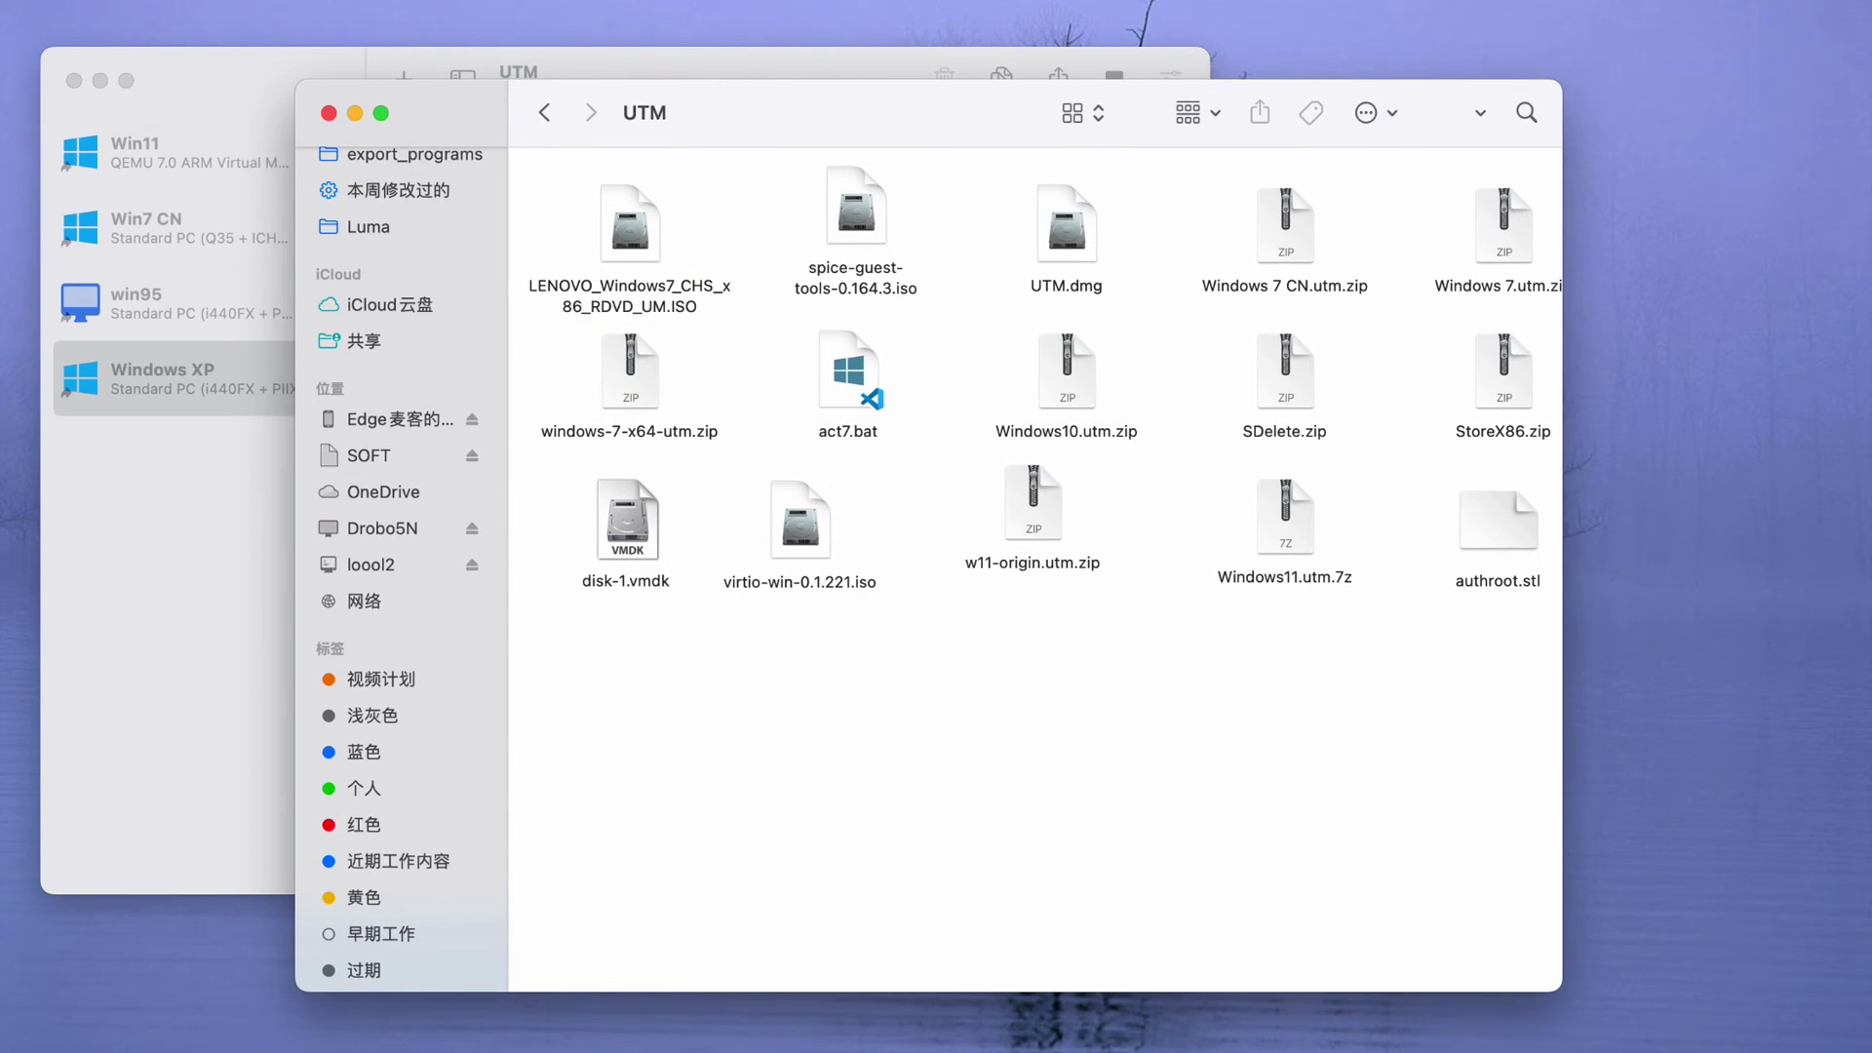
# - Connect Finder to the XP guest's server at smb://192.168.64.20
pyautogui.click(409, 565)
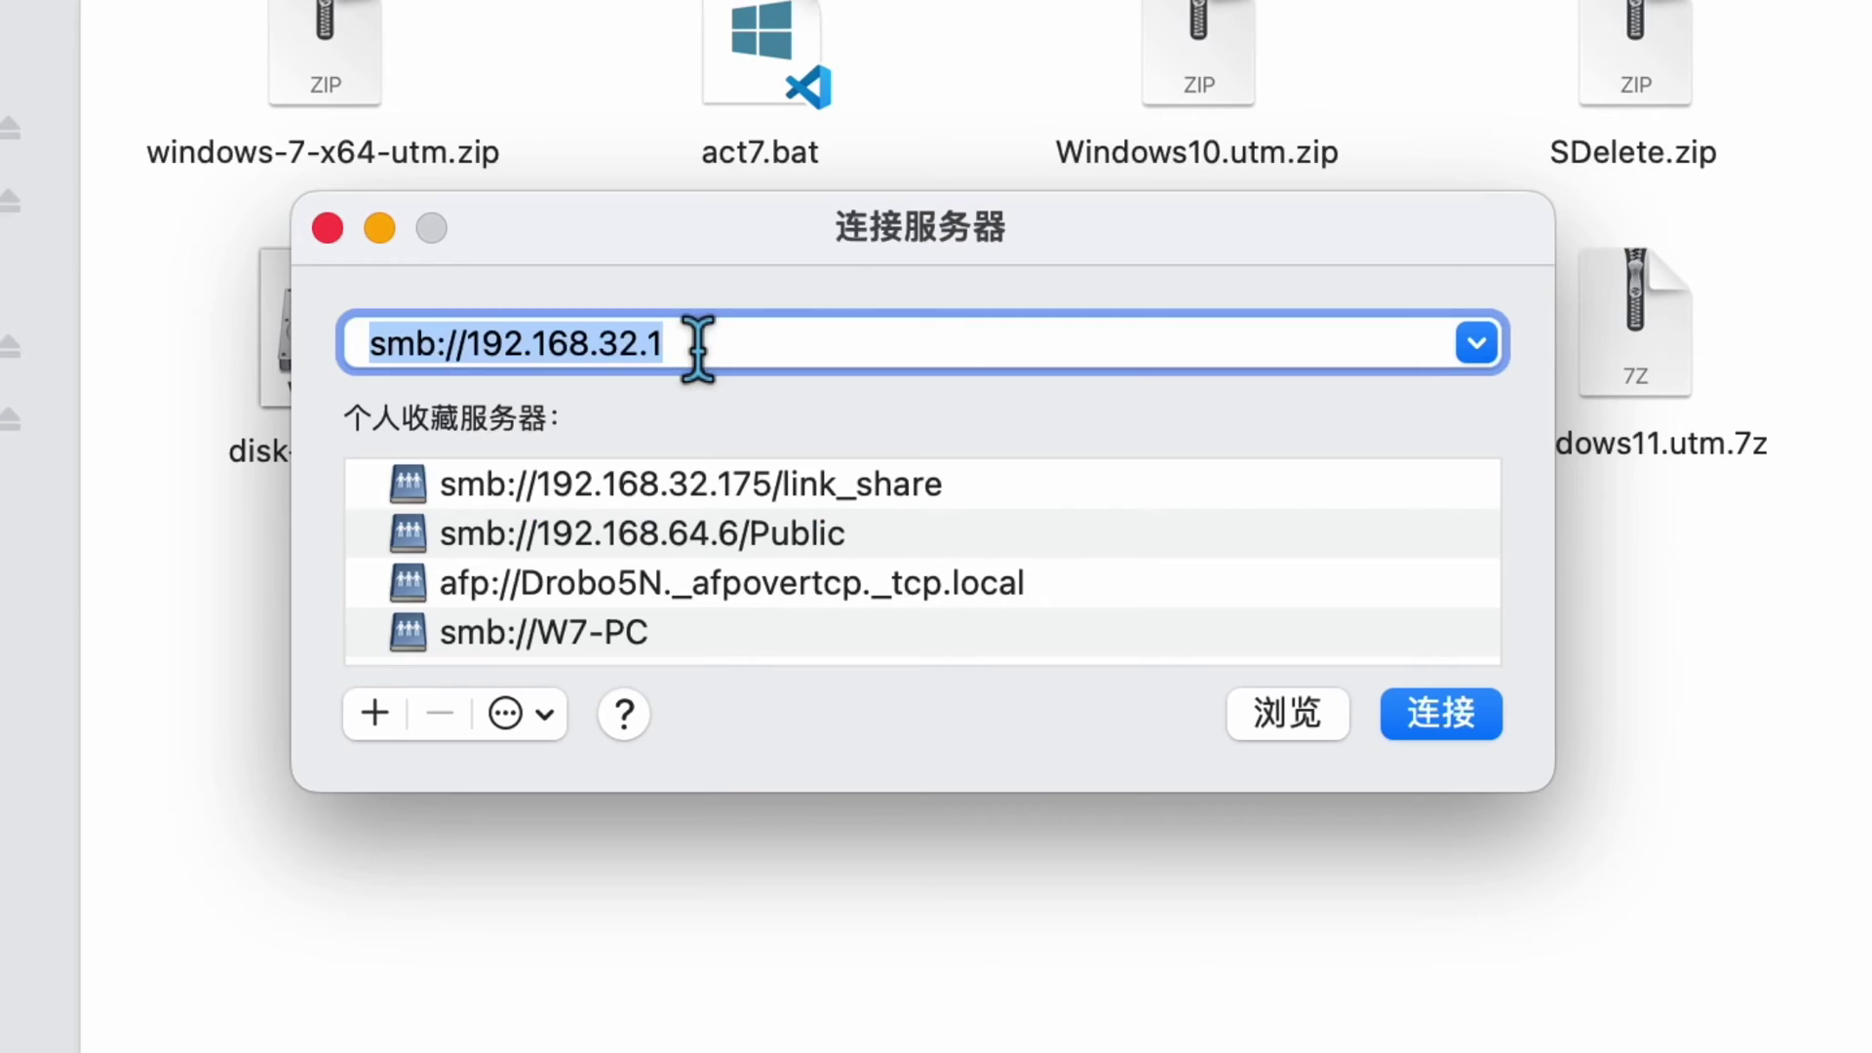
pyautogui.moveTo(1205, 49); pyautogui.dragTo(1350, 65)
pyautogui.moveTo(598, 343); pyautogui.dragTo(689, 342)
pyautogui.press('BackSpace')
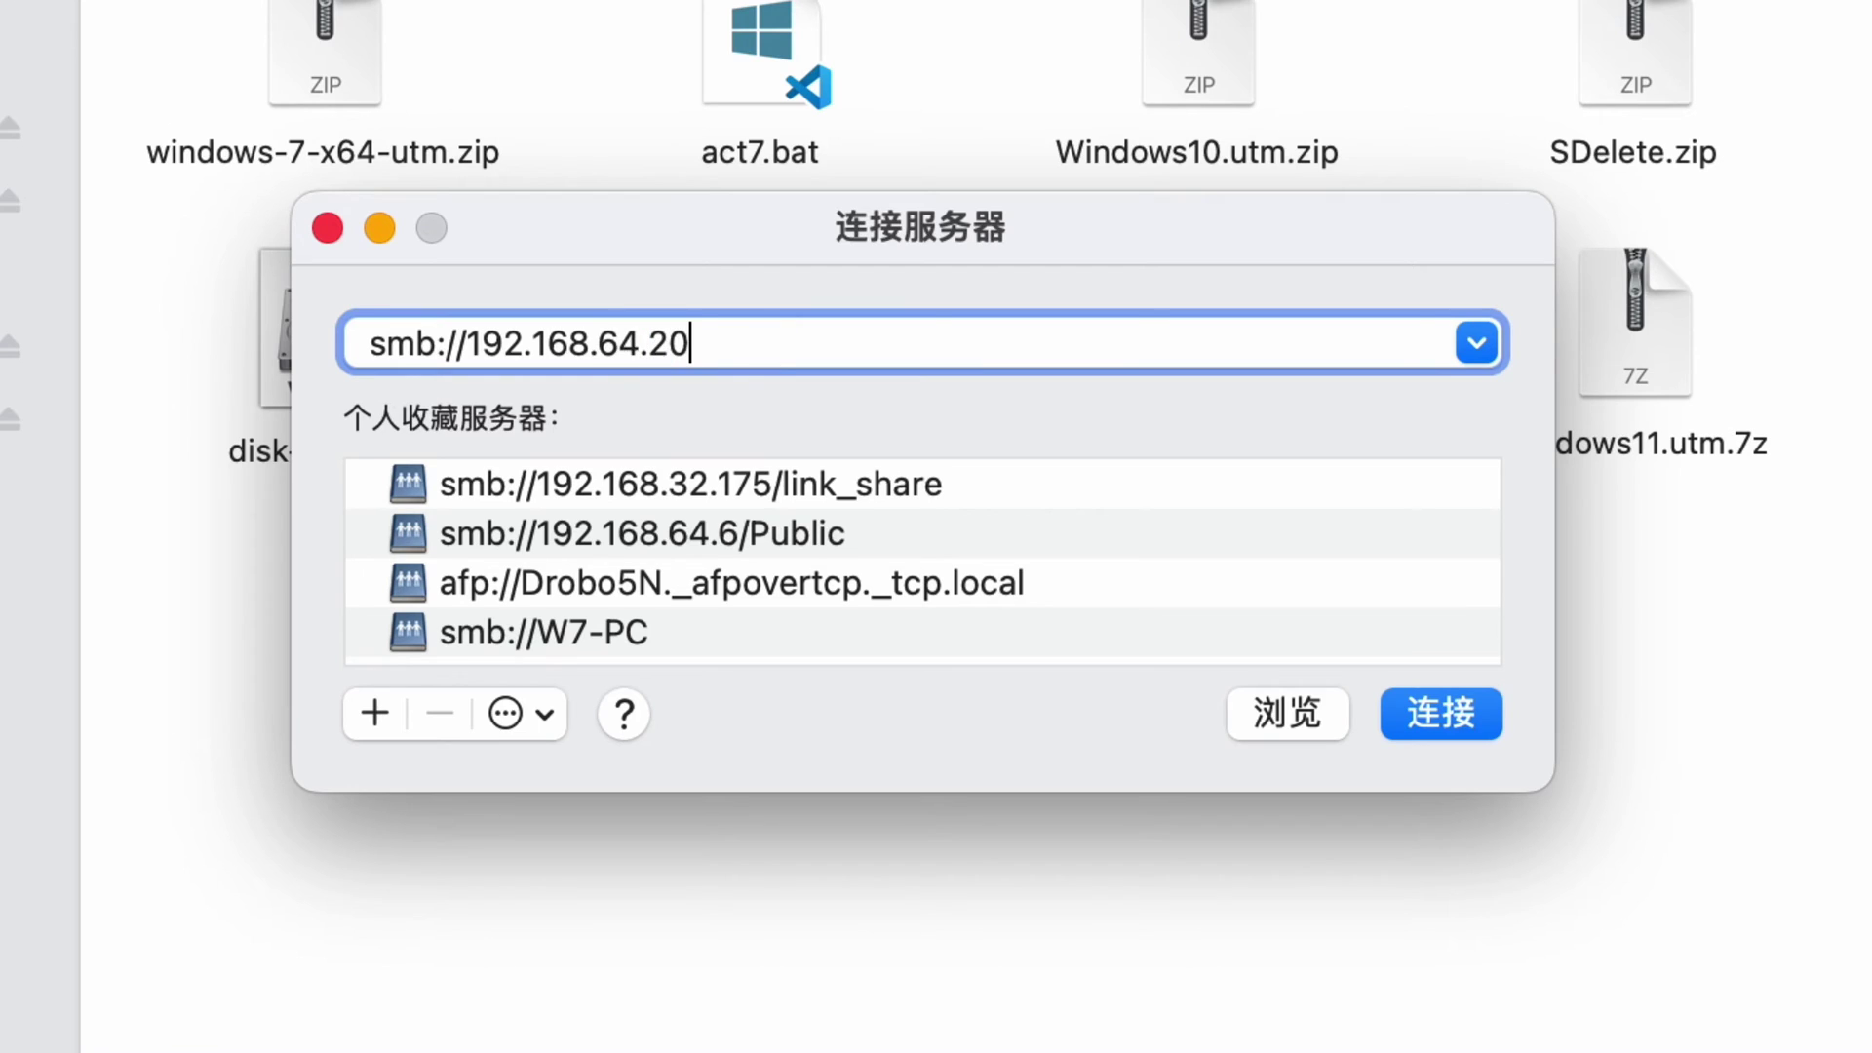
pyautogui.click(1432, 720)
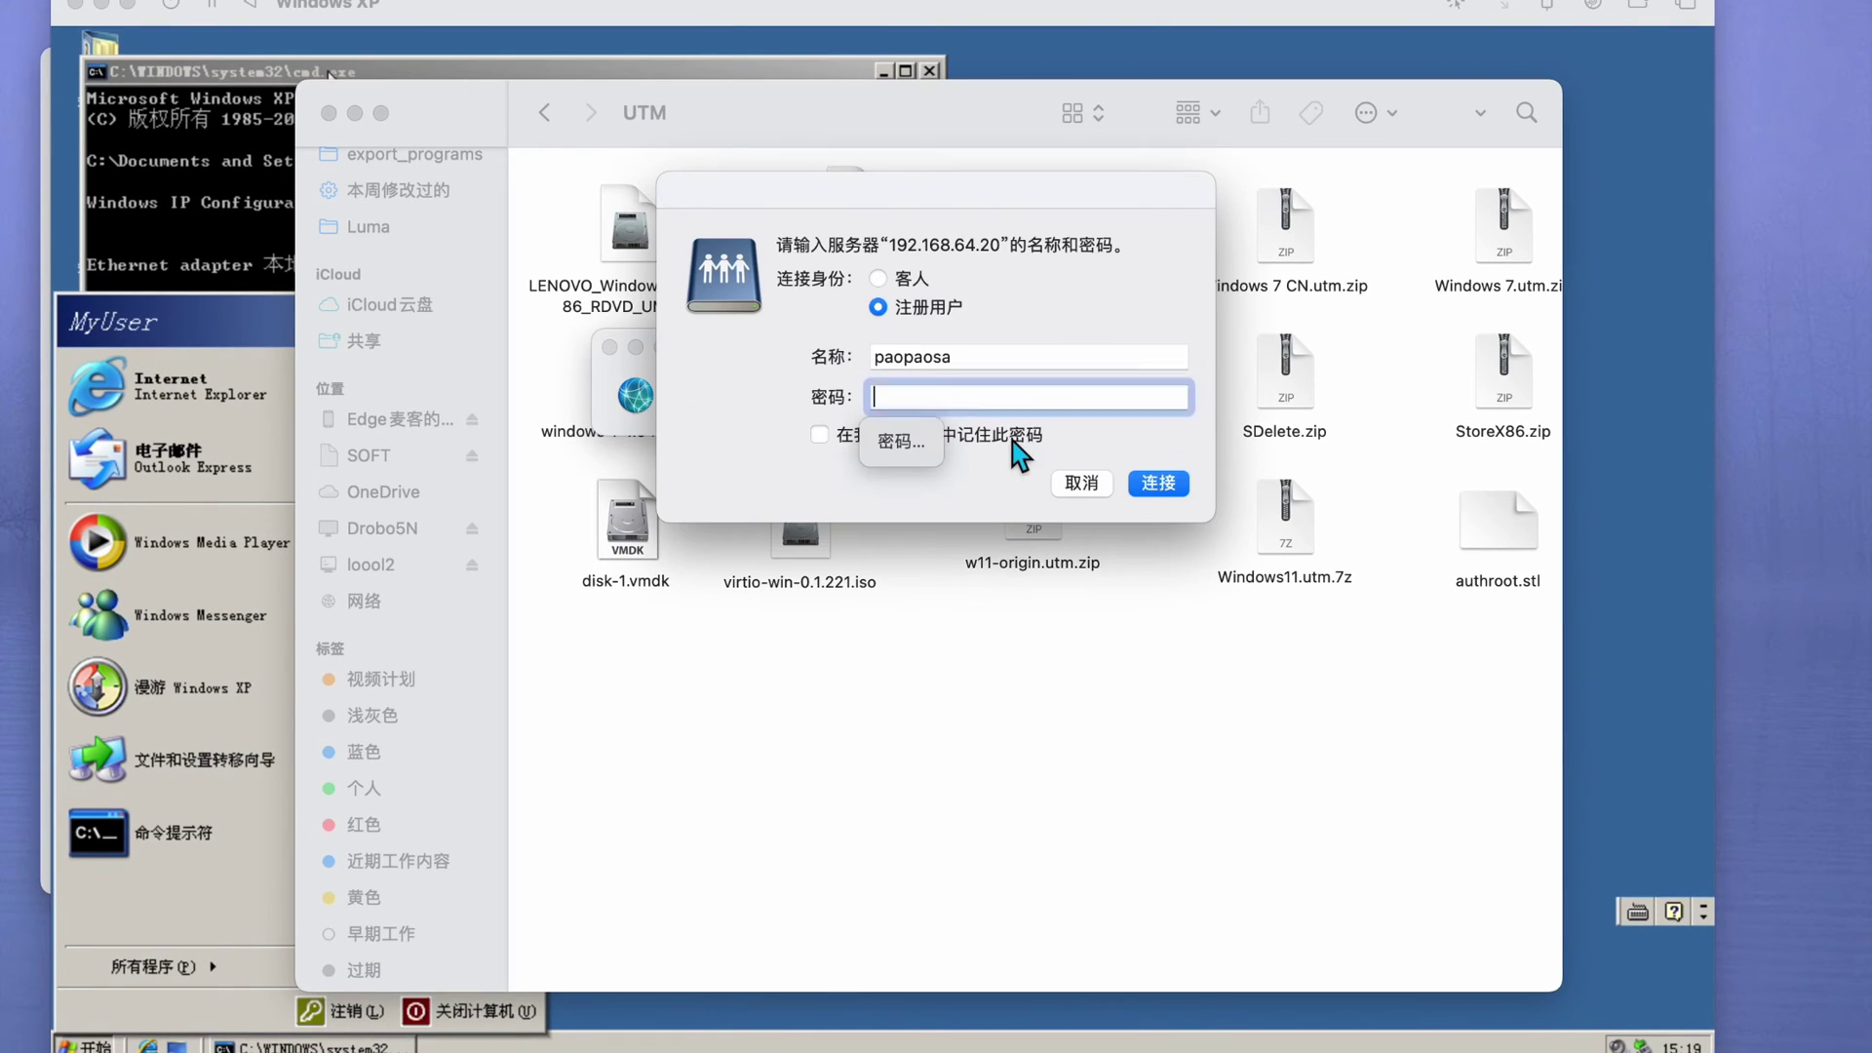
# - Sign in with the user name MyUser and dismiss the access-denied message
pyautogui.doubleClick(969, 357)
pyautogui.press('BackSpace')
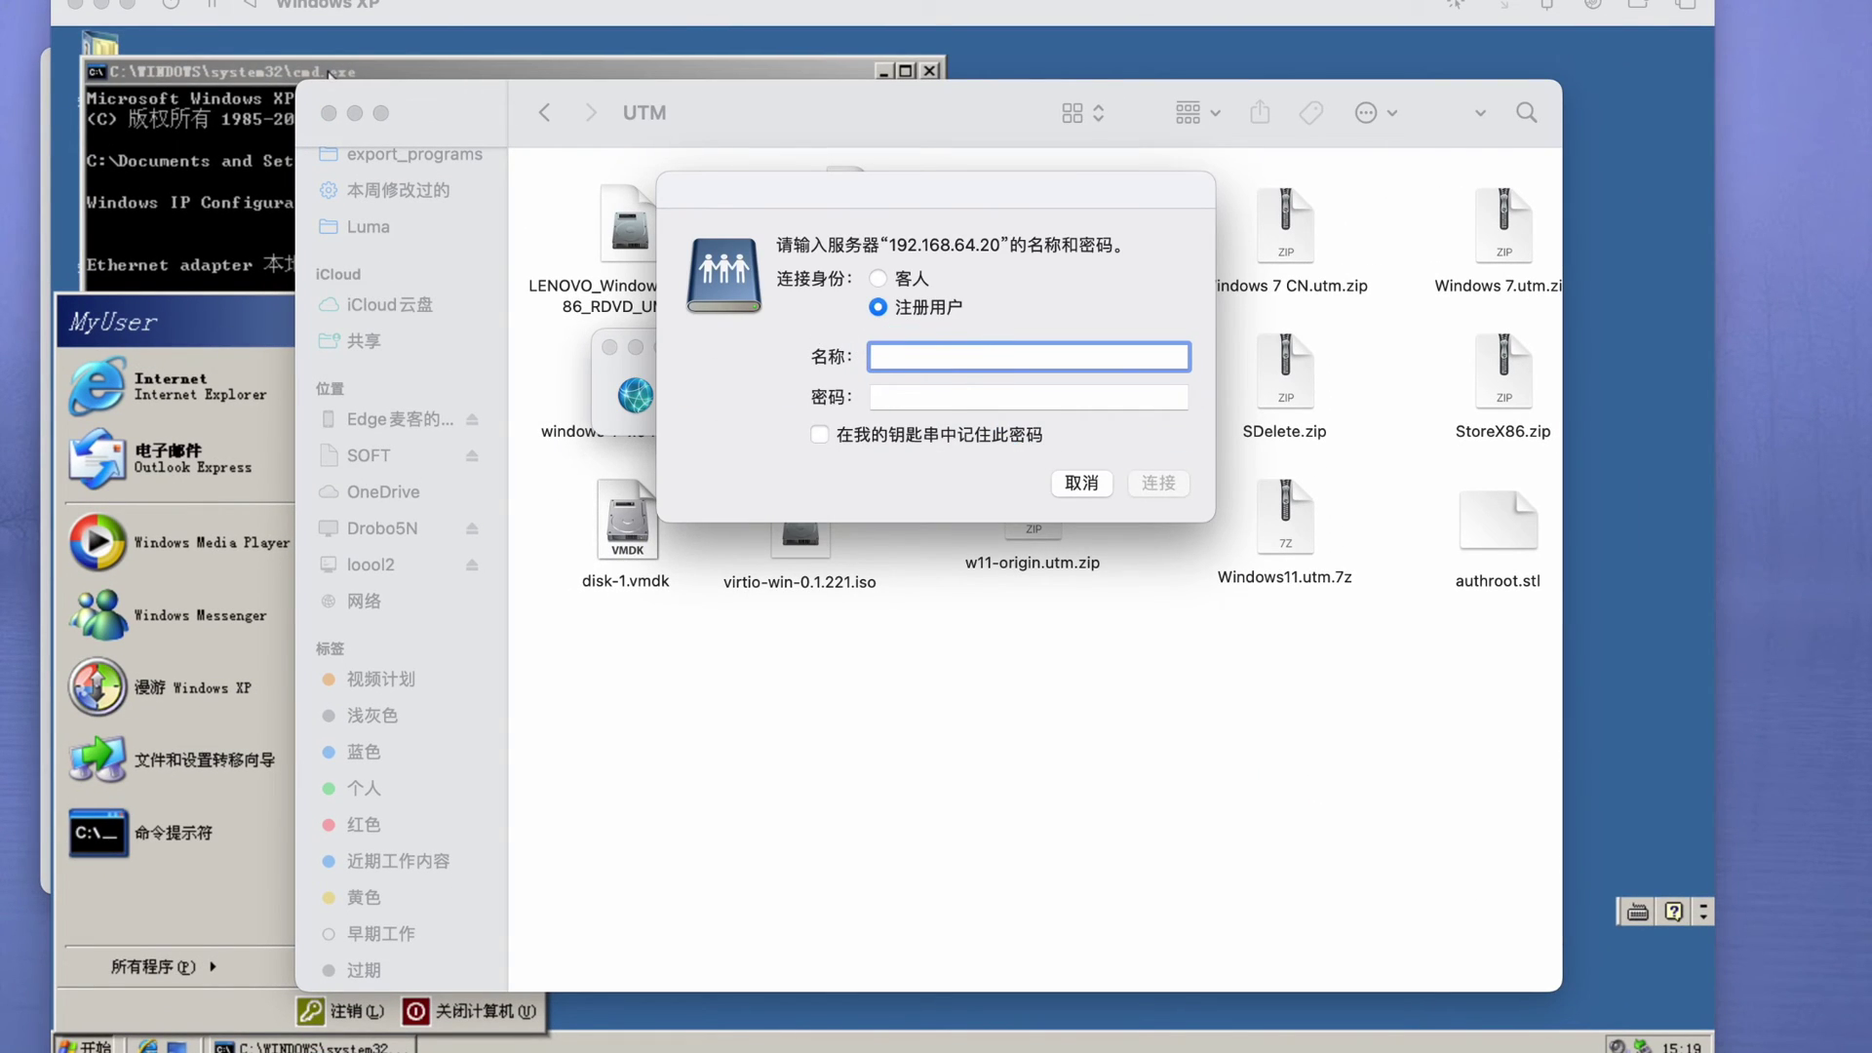
pyautogui.write('MyUser')
pyautogui.click(925, 398)
pyautogui.click(1166, 499)
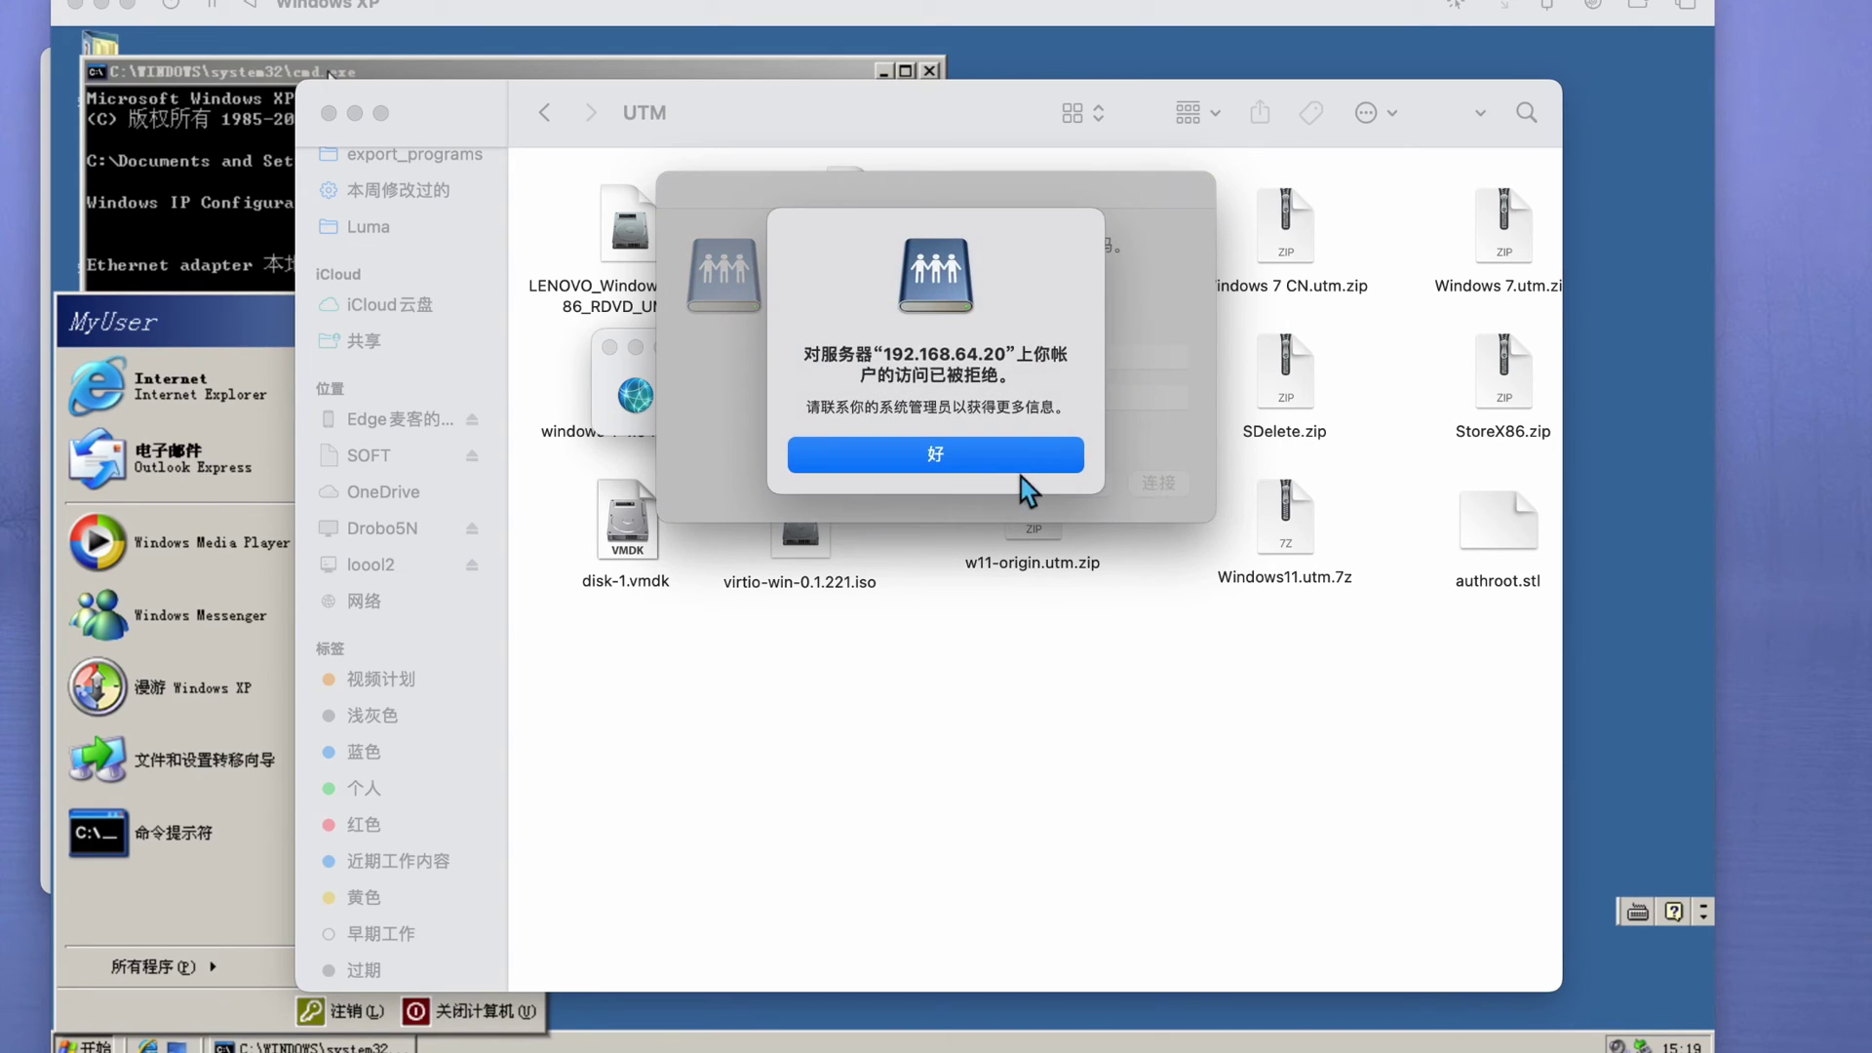
pyautogui.click(160, 938)
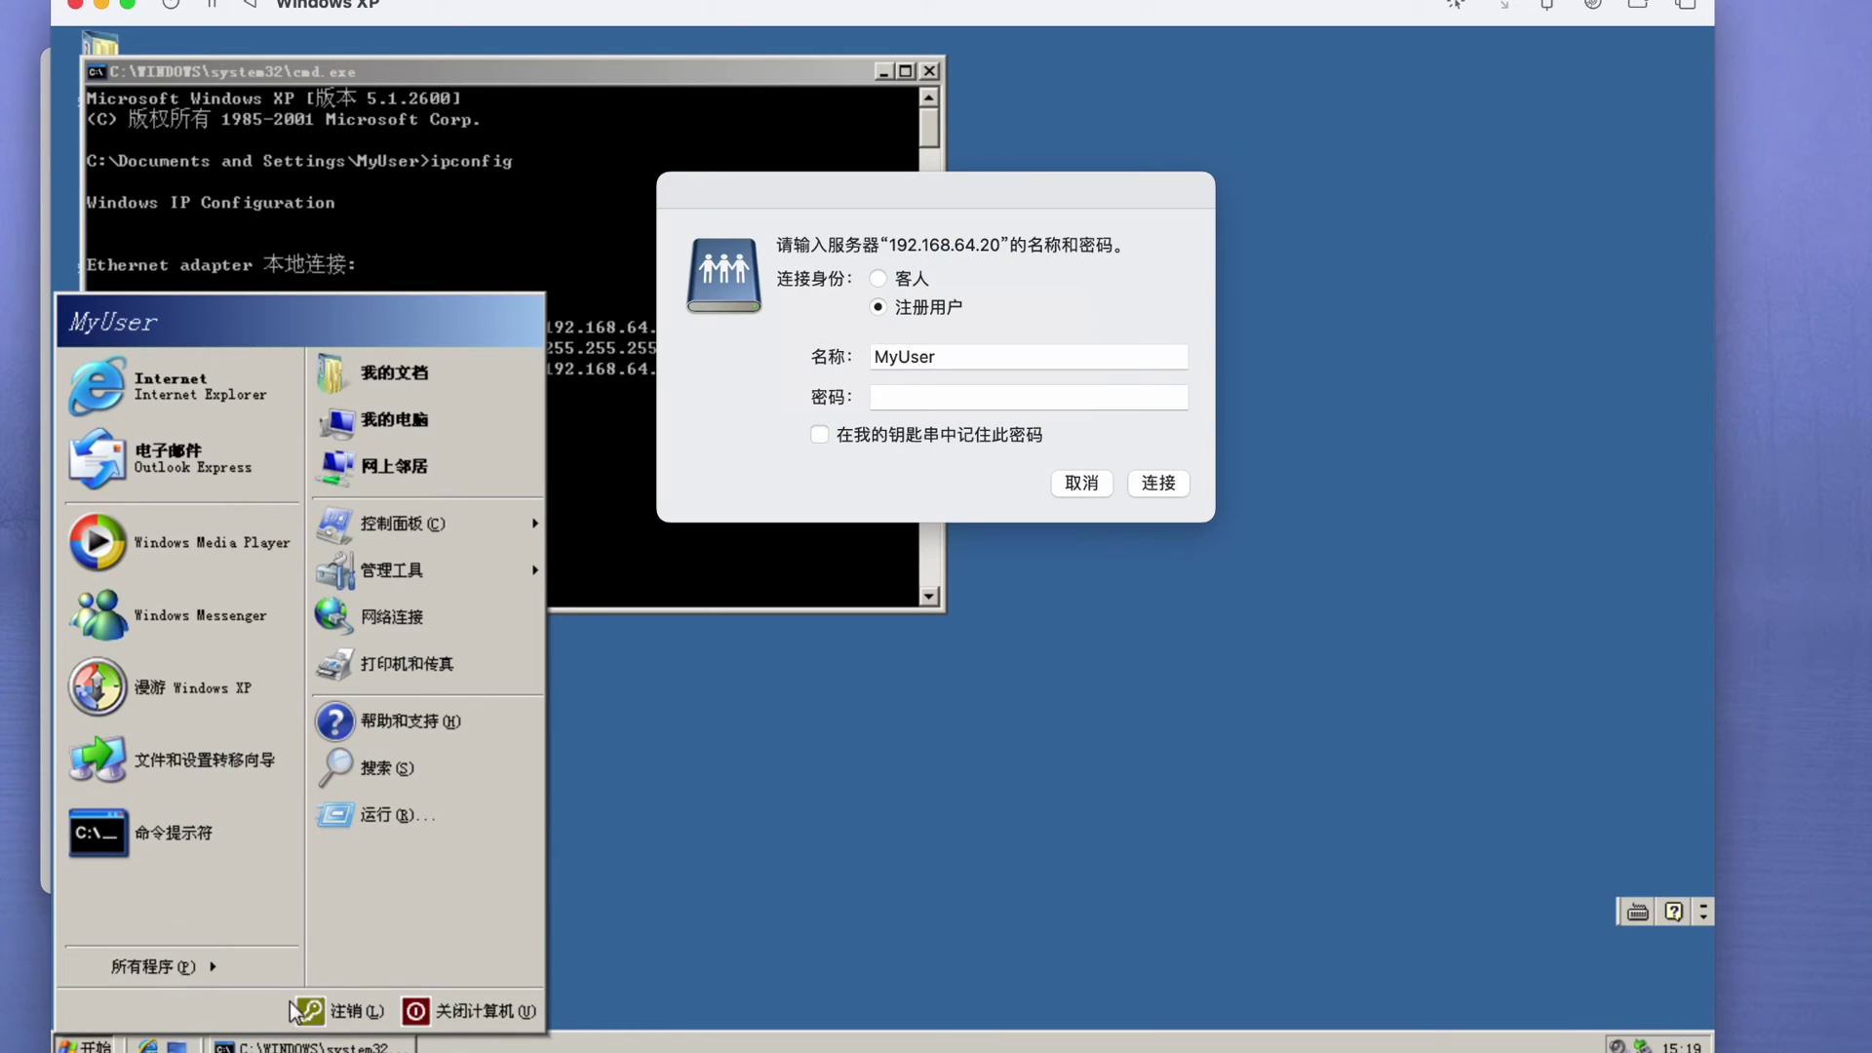
# - Create a password for the XP user account in User Accounts
pyautogui.moveTo(437, 530)
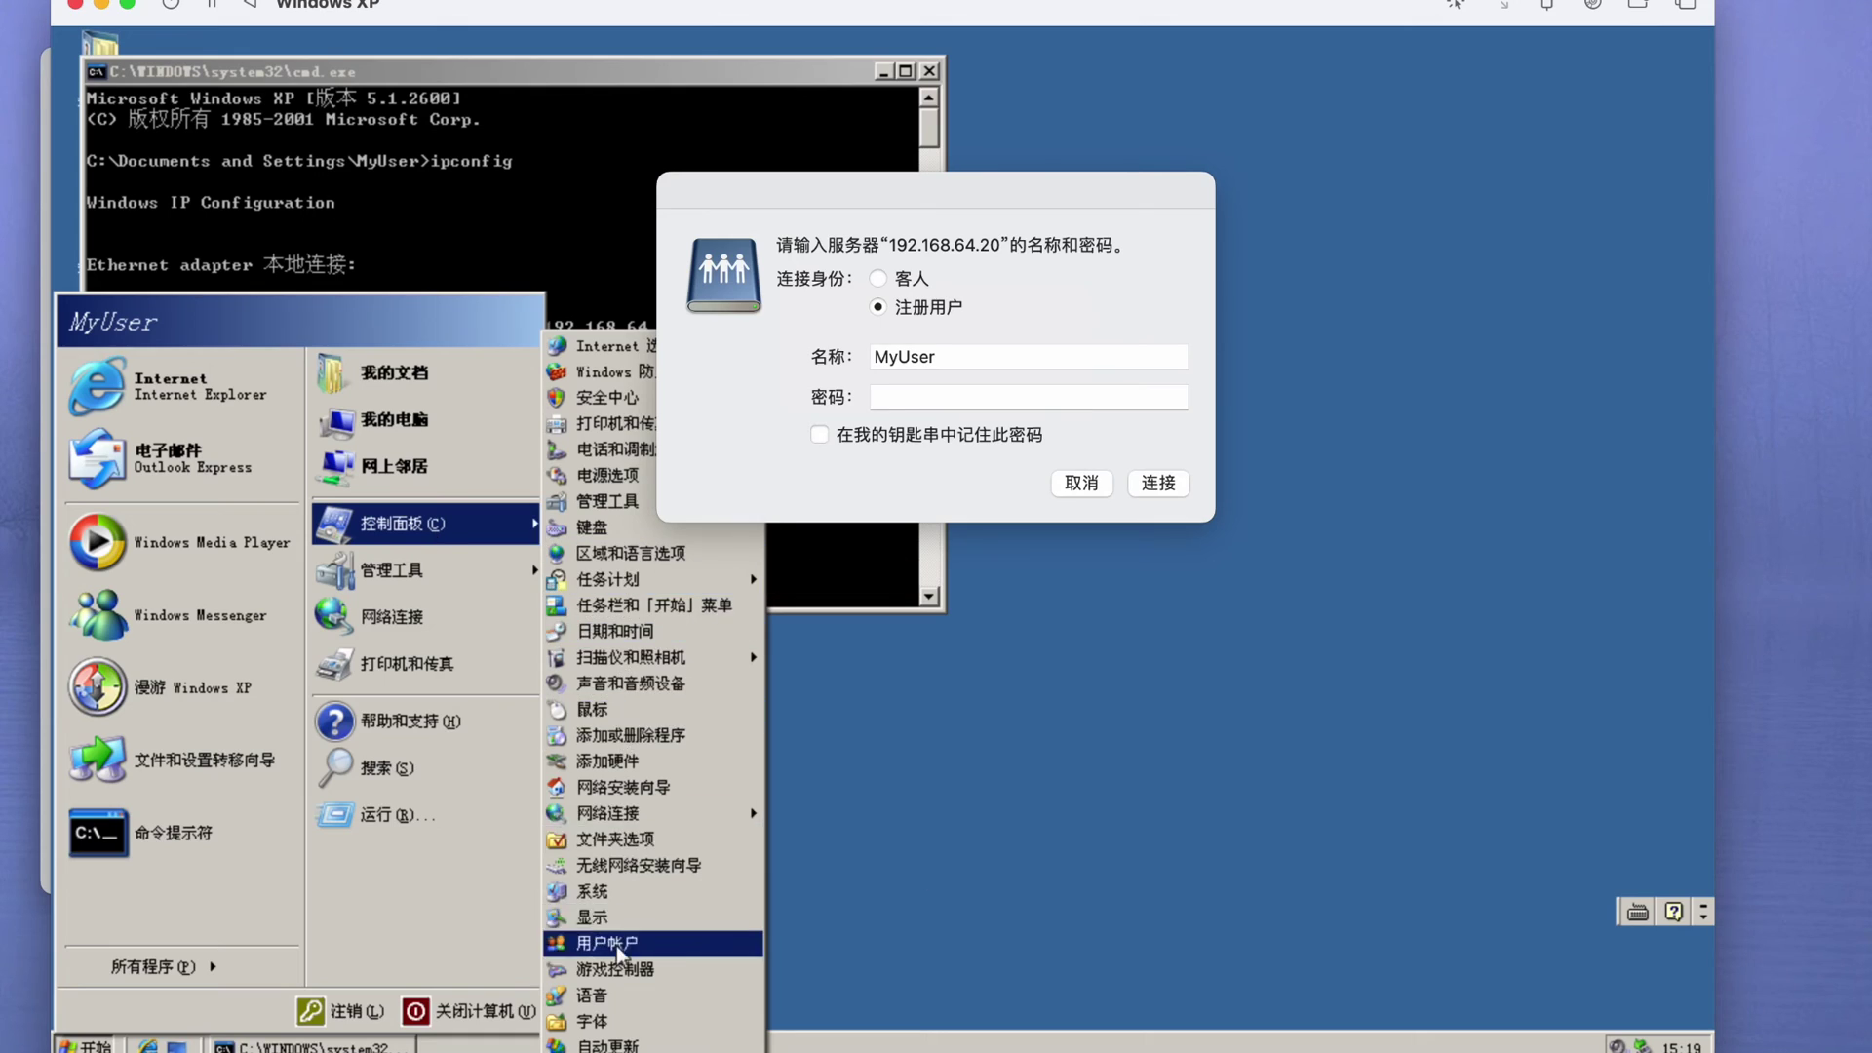
pyautogui.click(616, 943)
pyautogui.click(475, 366)
pyautogui.click(478, 356)
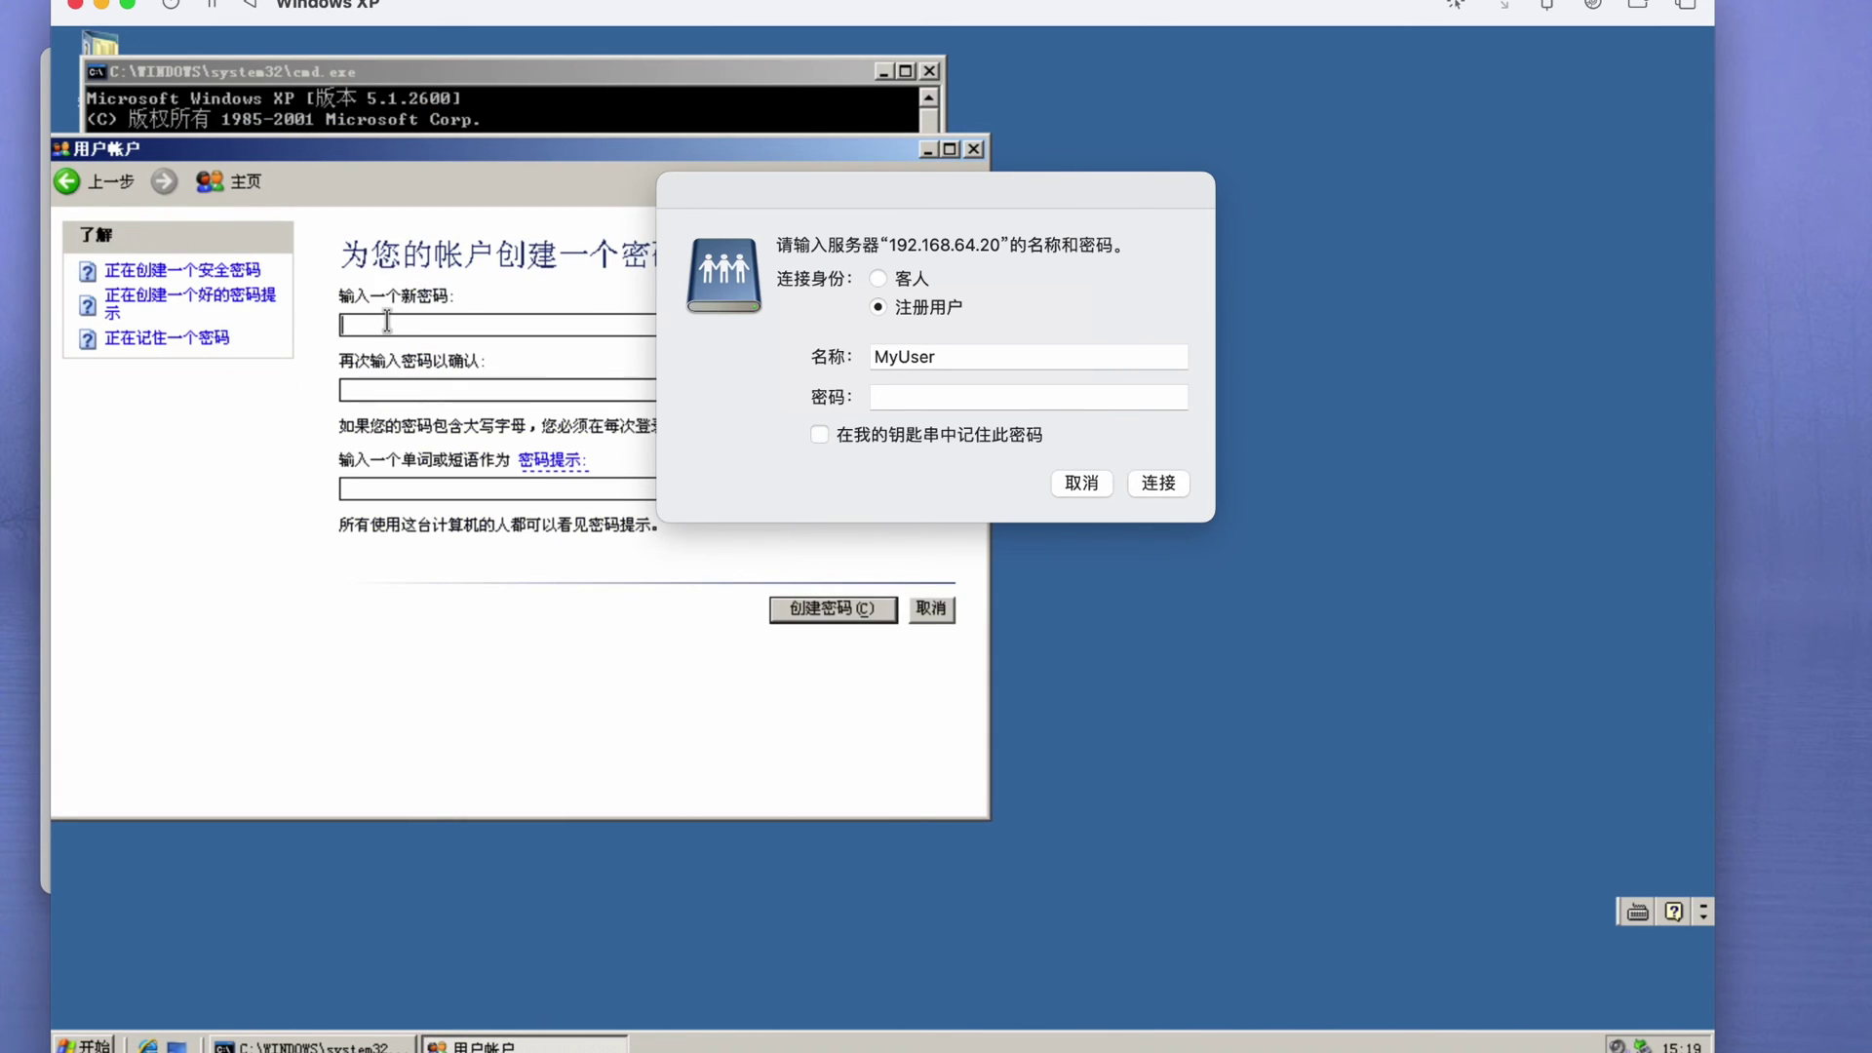
pyautogui.click(791, 608)
# - Log in to the share with the new account password, then open the SharedDocs share
pyautogui.write('123456')
pyautogui.press('Return')
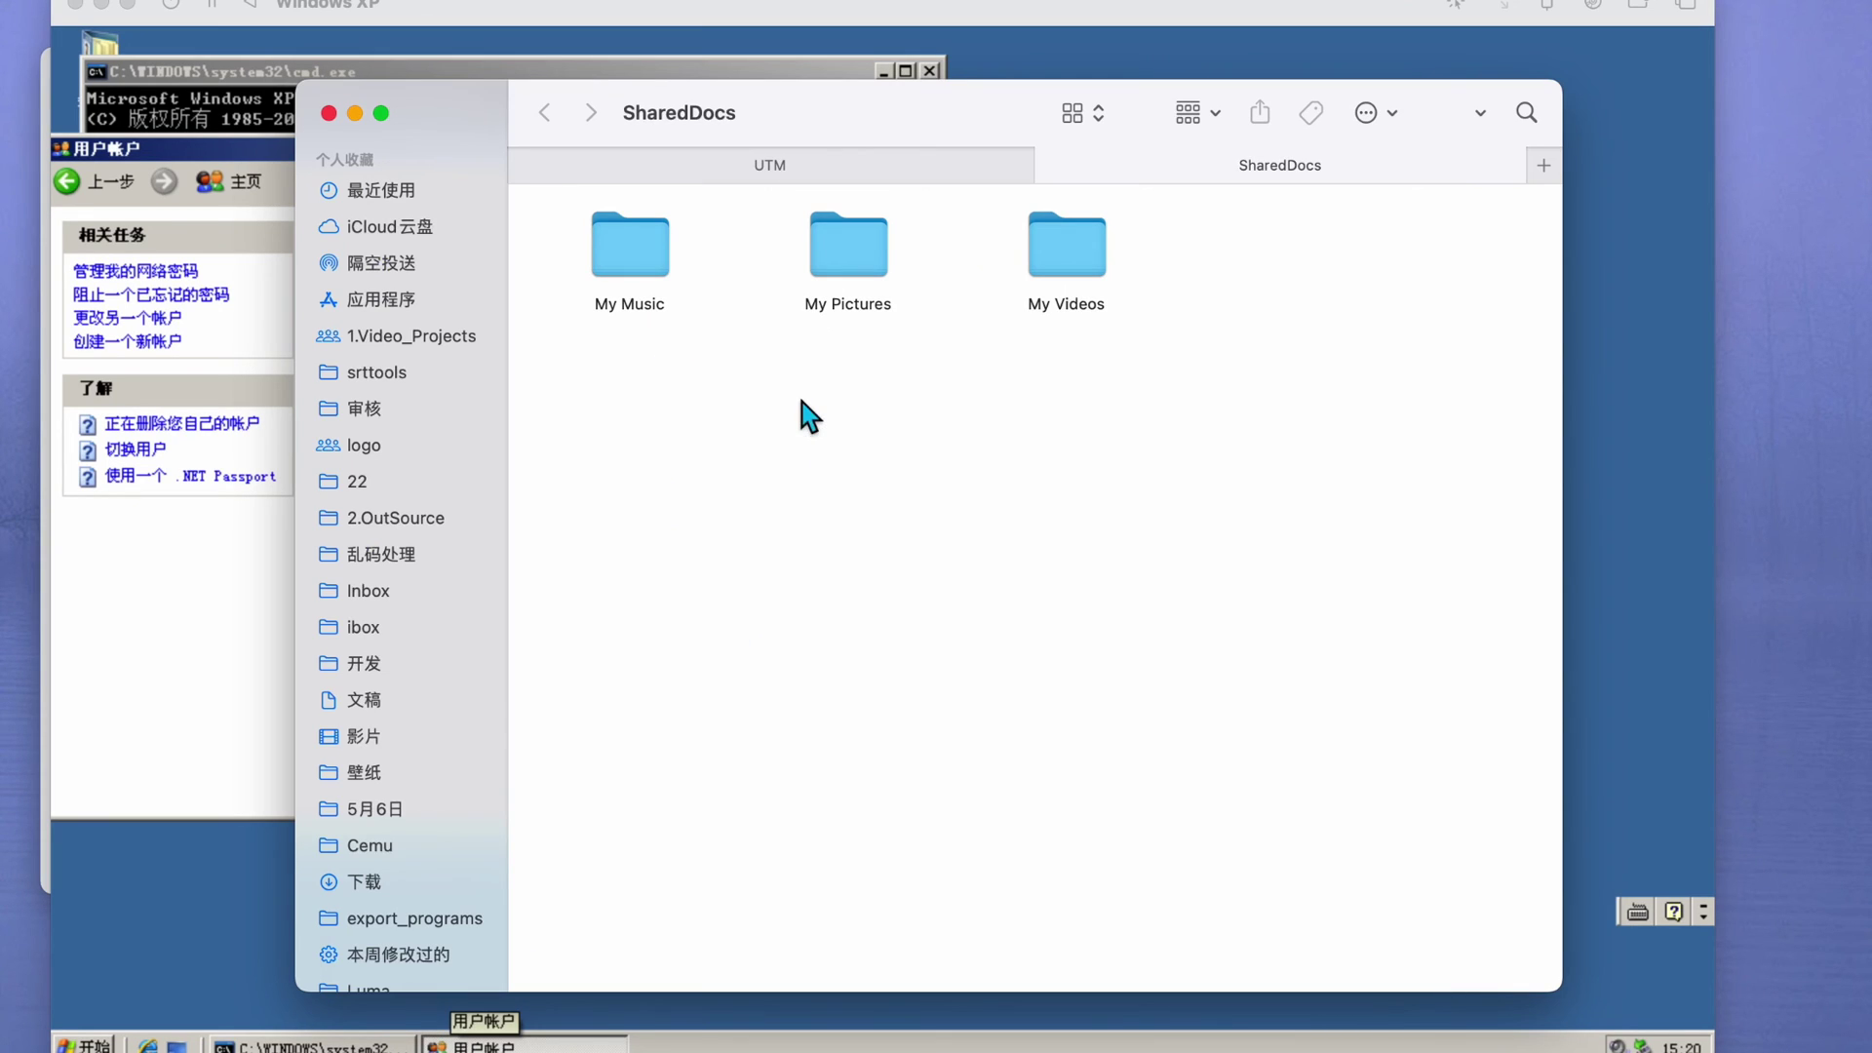
pyautogui.scroll(-5, 455, 523)
pyautogui.click(448, 368)
pyautogui.doubleClick(629, 282)
pyautogui.moveTo(767, 126); pyautogui.dragTo(1077, 126)
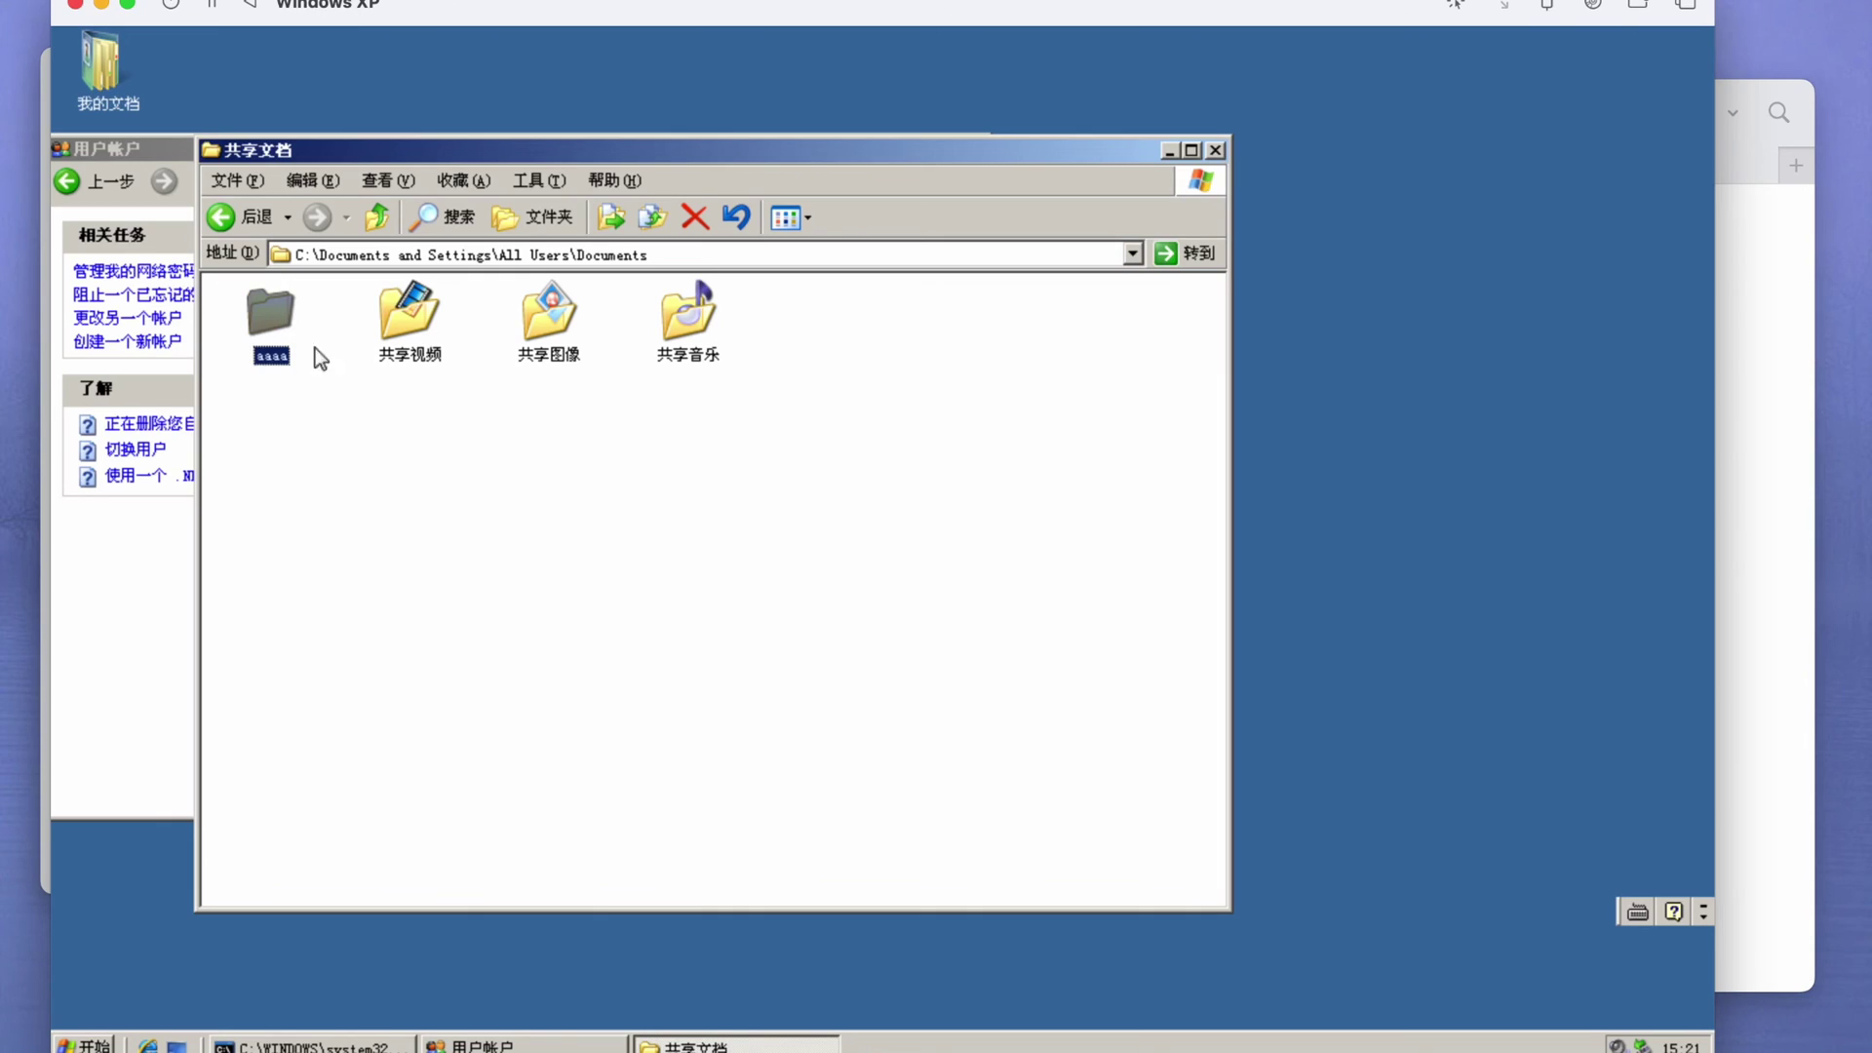
# - Move the aaaa folder in SharedDocs to the Trash from Finder
pyautogui.click(1775, 435)
pyautogui.rightClick(926, 405)
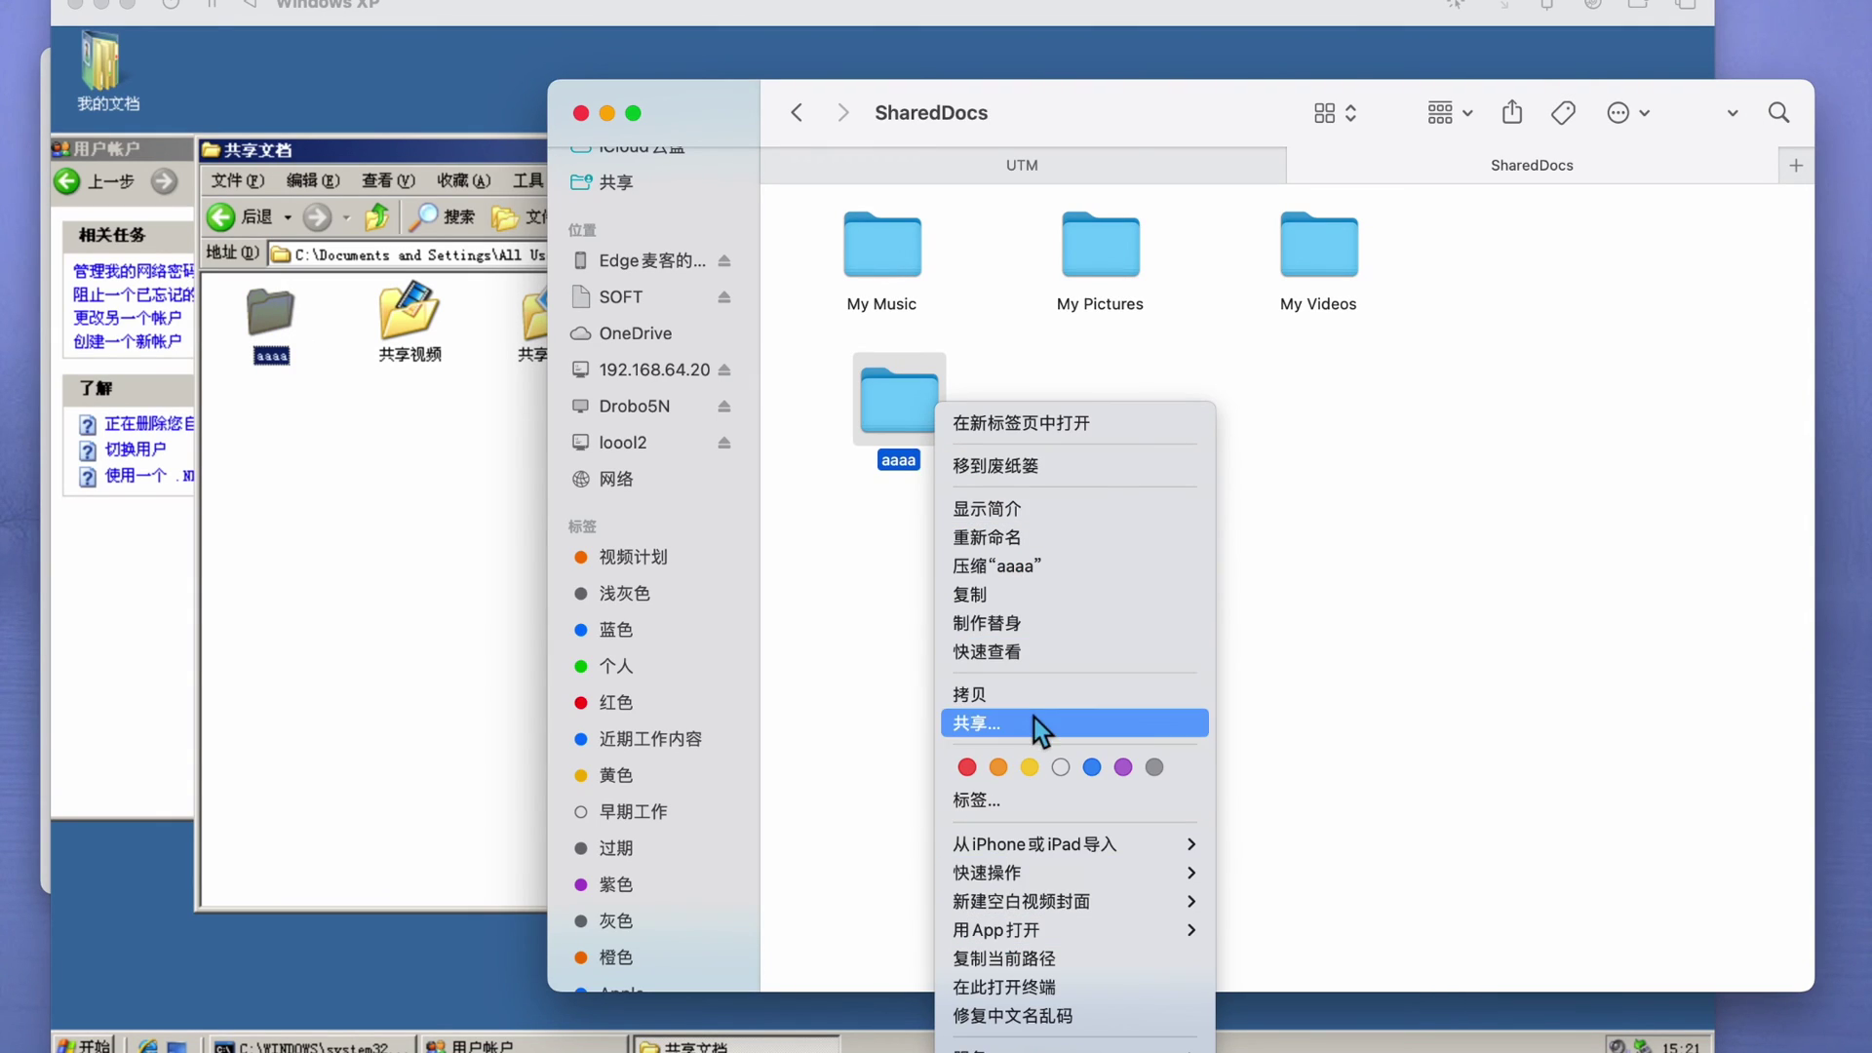
pyautogui.click(1063, 473)
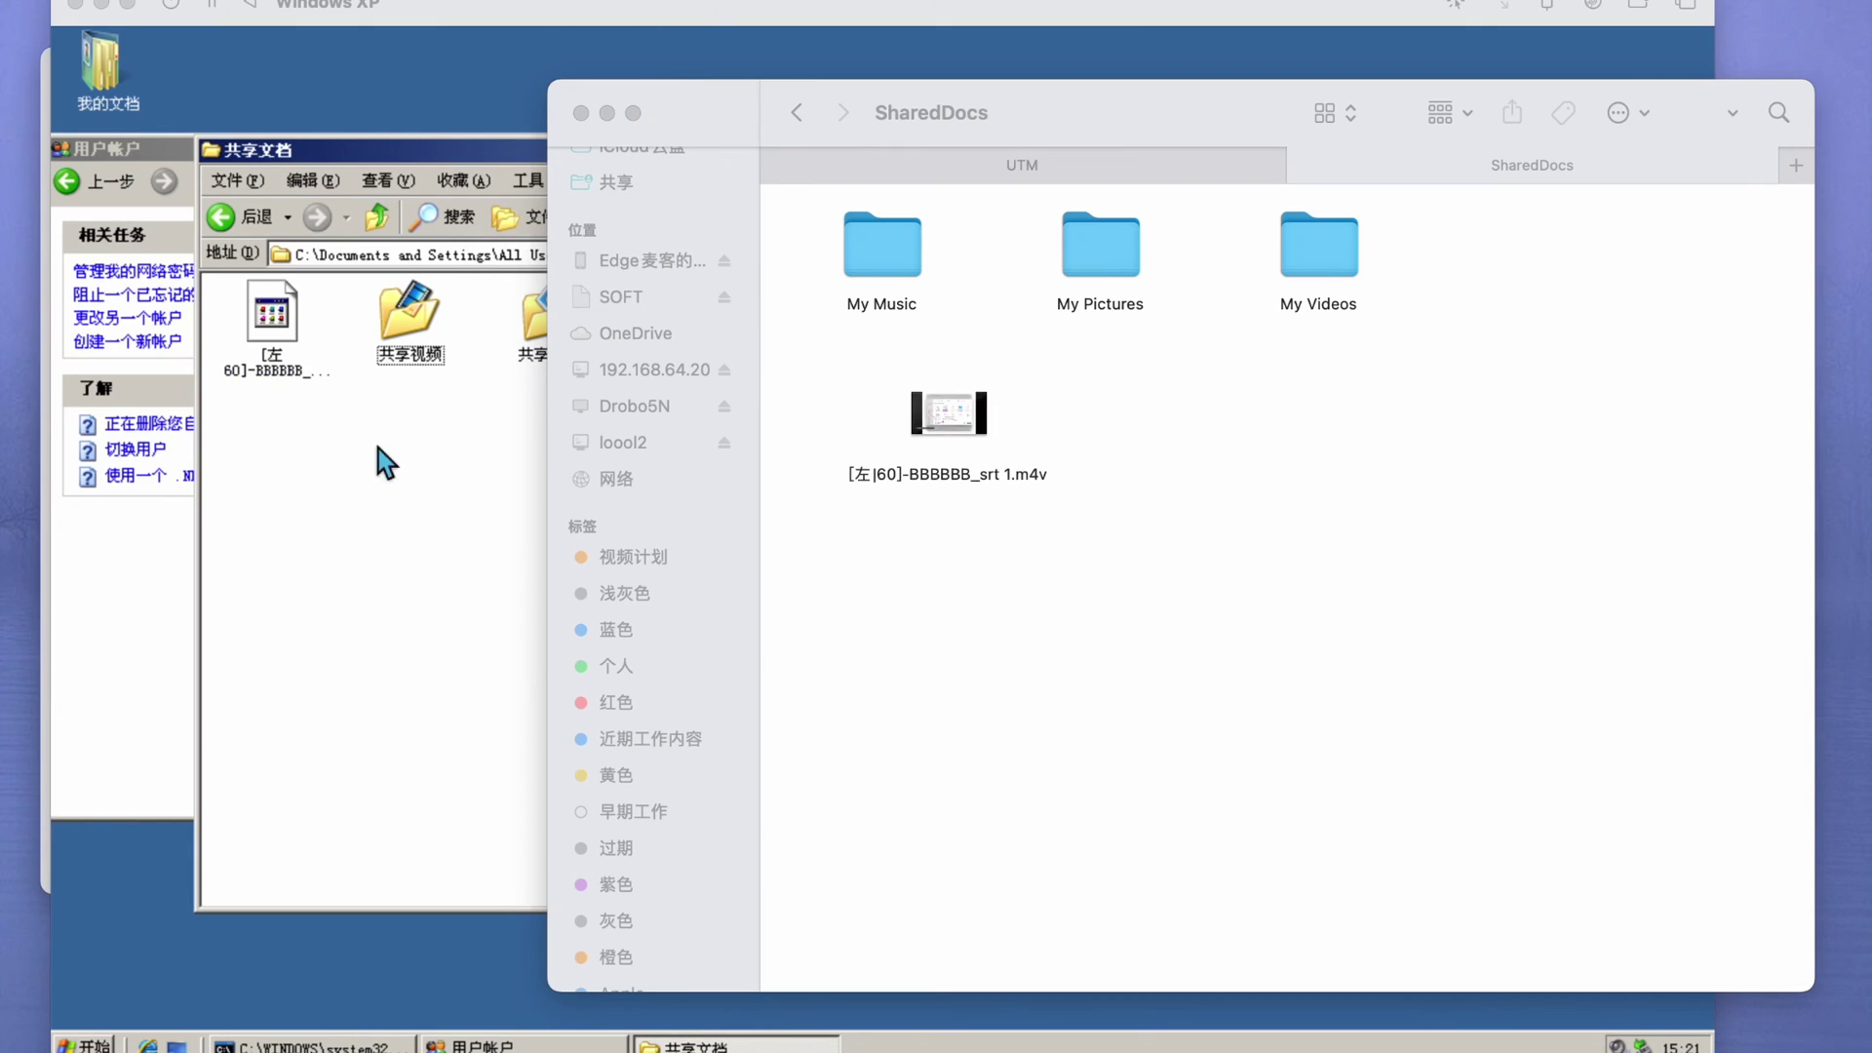
# - Delete the newly added video file from XP's Shared Documents folder
pyautogui.click(272, 312)
pyautogui.rightClick(281, 332)
pyautogui.moveTo(331, 376)
pyautogui.click(1663, 403)
pyautogui.click(265, 312)
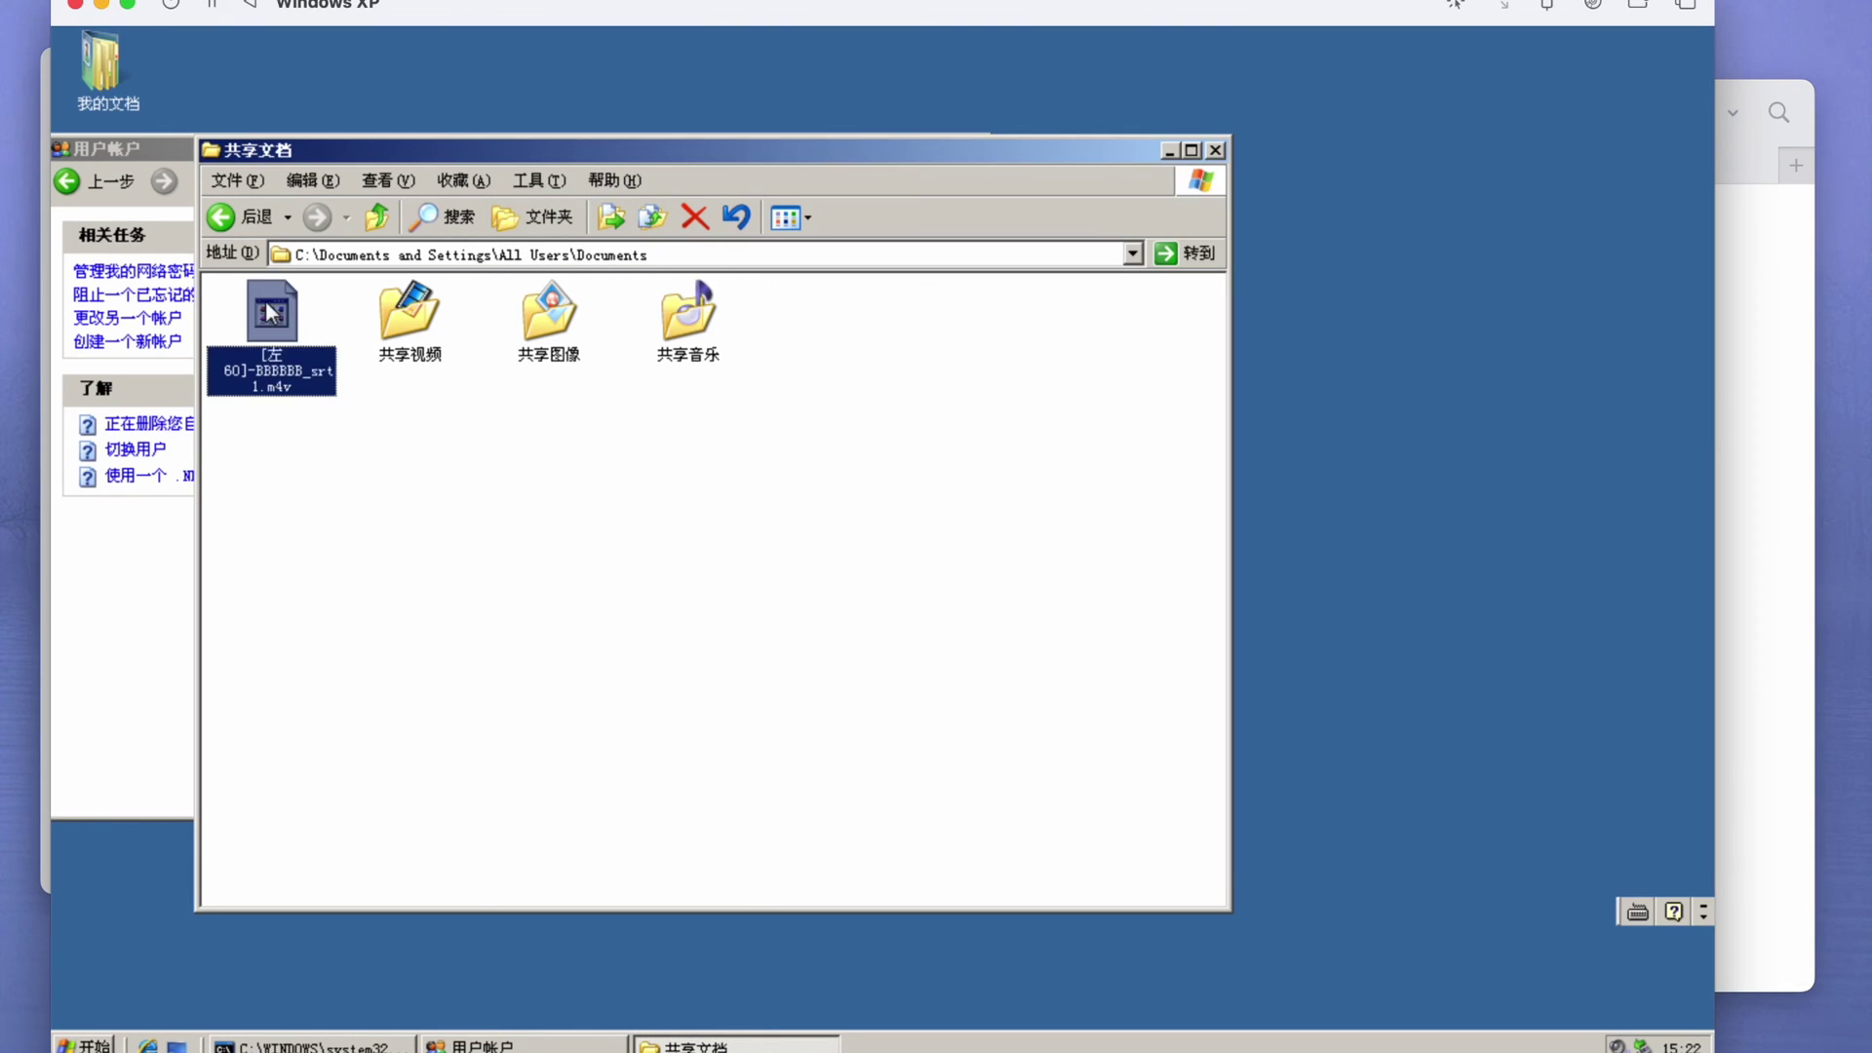
pyautogui.rightClick(264, 300)
pyautogui.click(1750, 780)
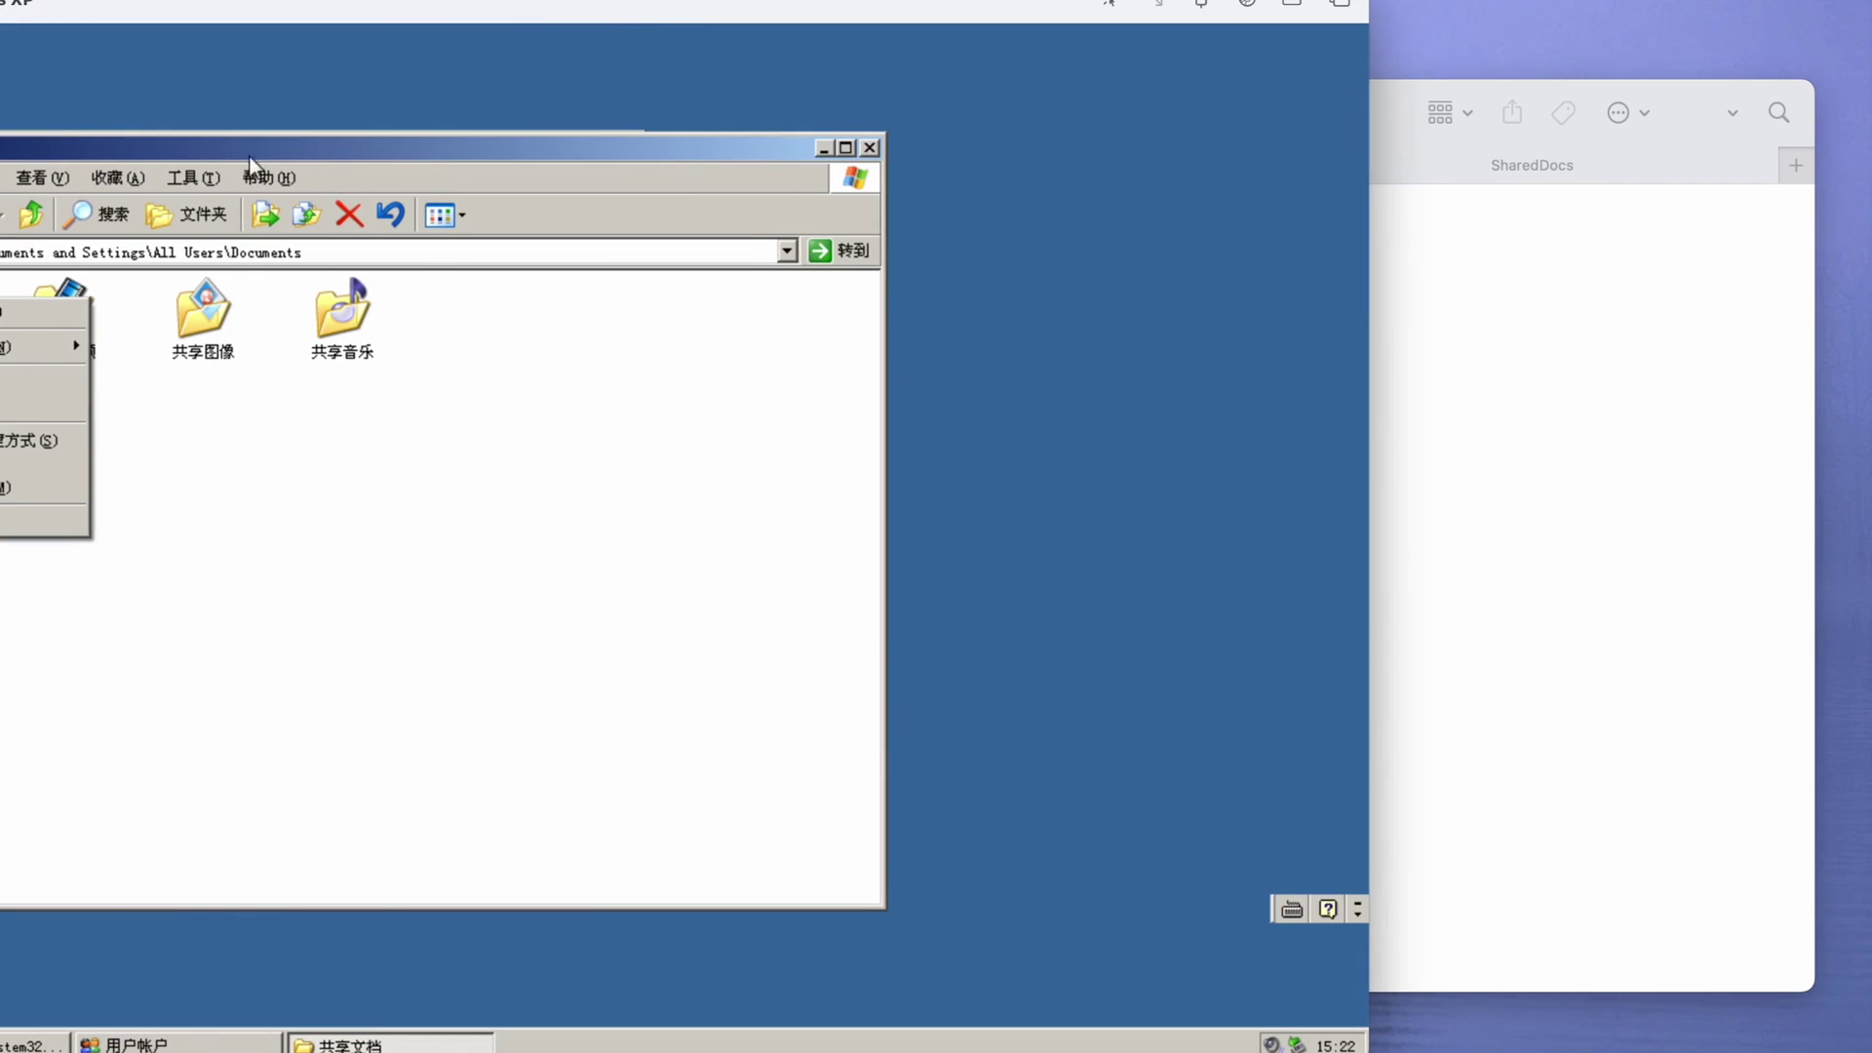
# - Confirm the video deletion, then suspend and resume the Windows XP VM
pyautogui.click(435, 476)
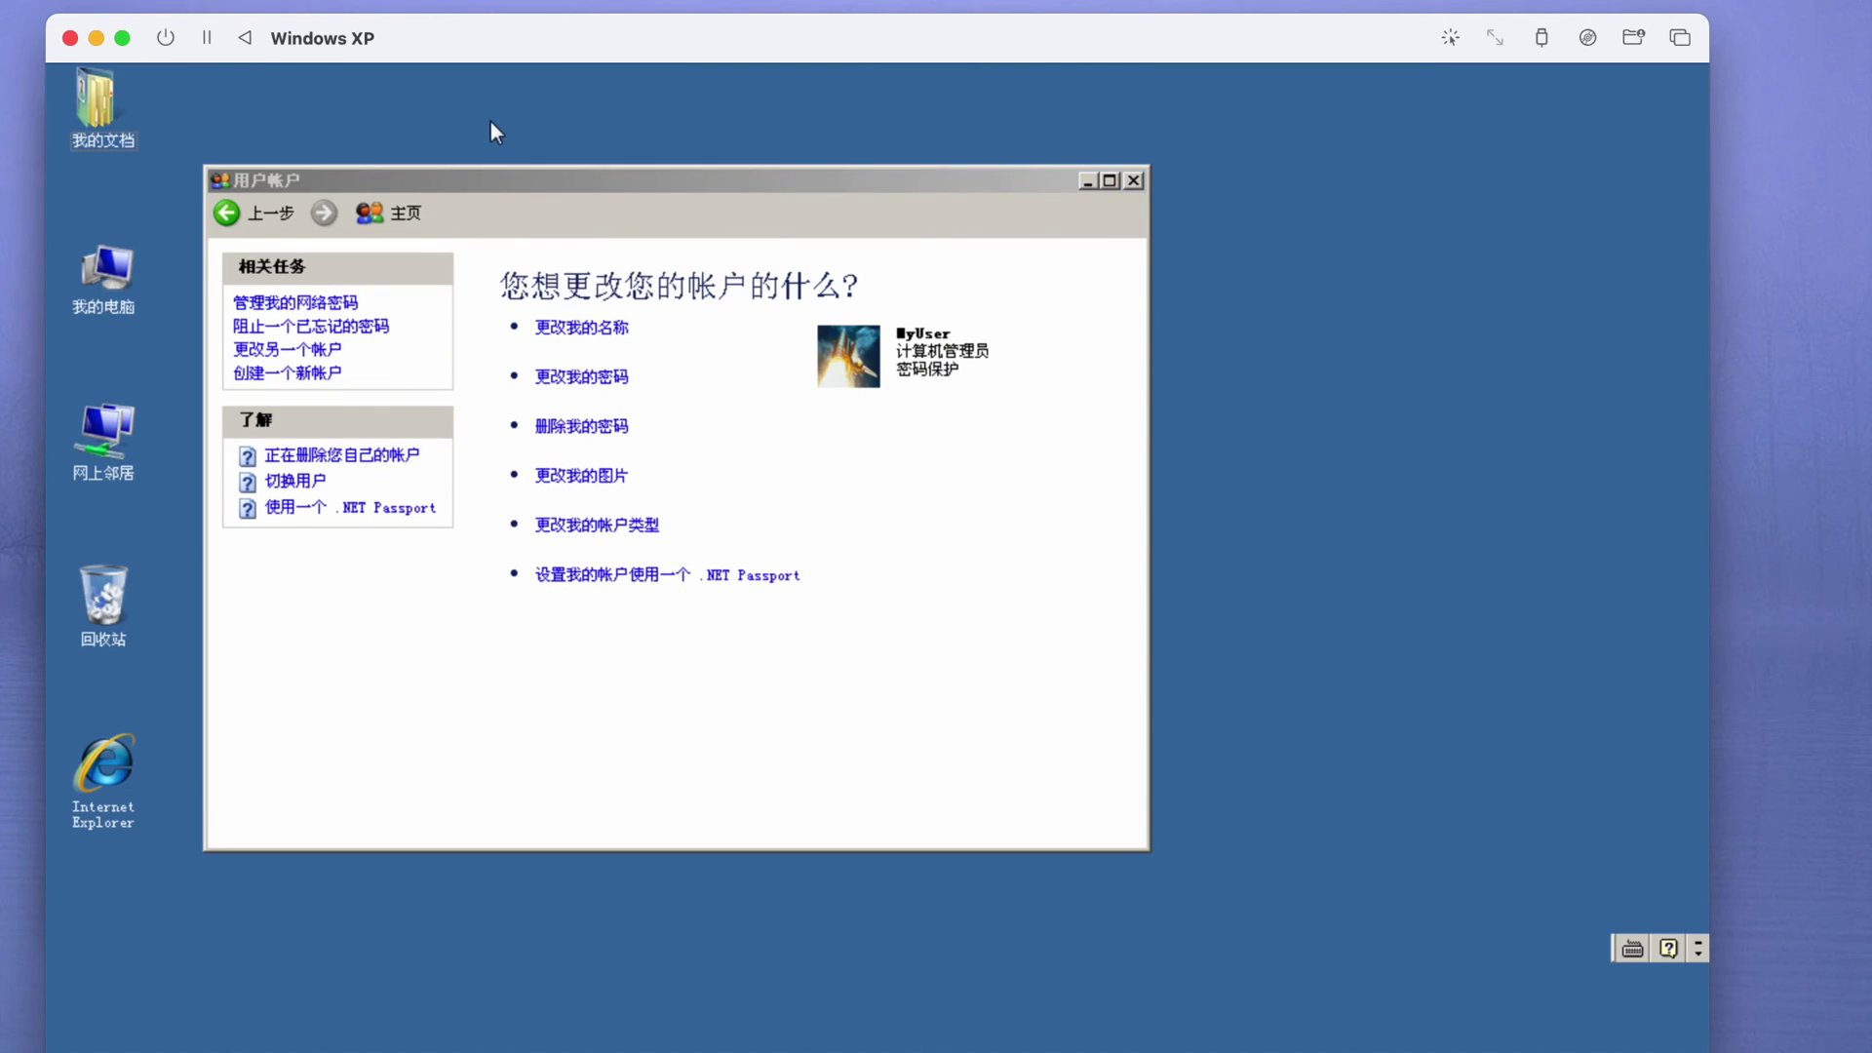
pyautogui.click(207, 37)
pyautogui.click(70, 37)
pyautogui.doubleClick(174, 414)
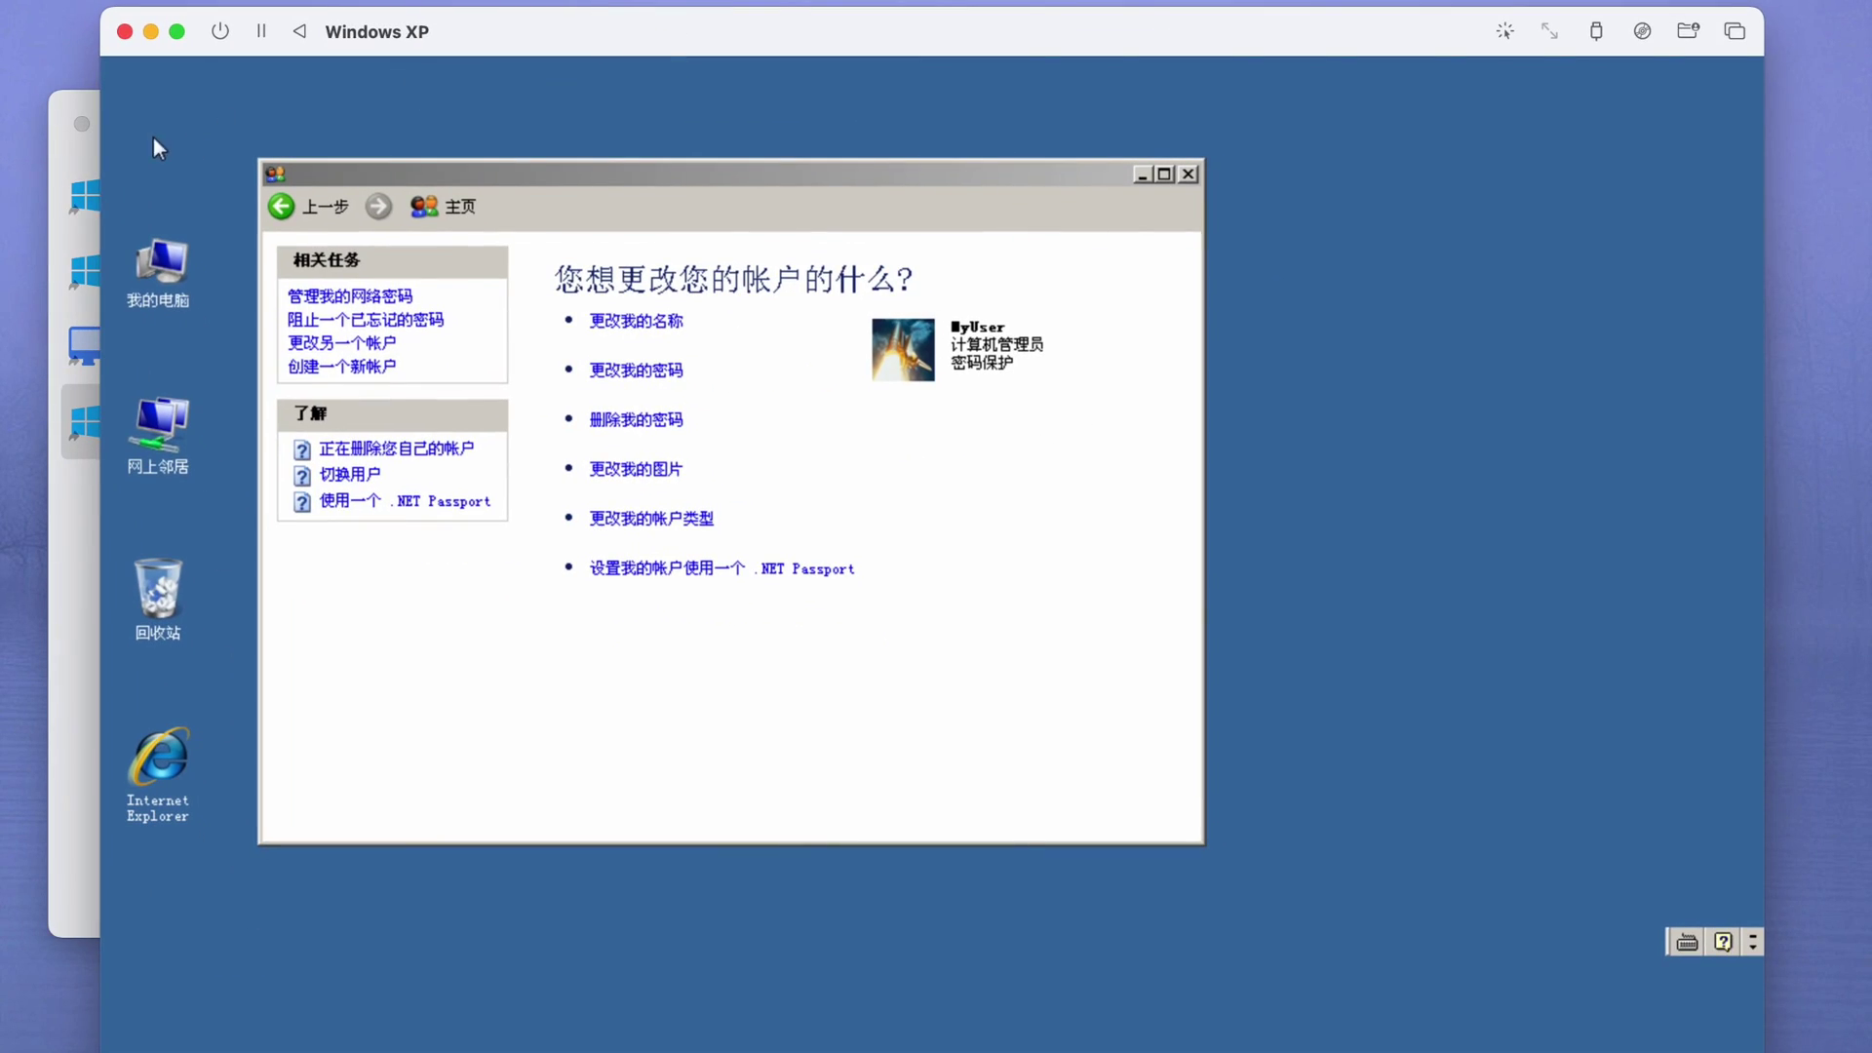
# - Undo the desktop deletion to restore My Documents and close User Accounts
pyautogui.rightClick(405, 97)
pyautogui.click(490, 209)
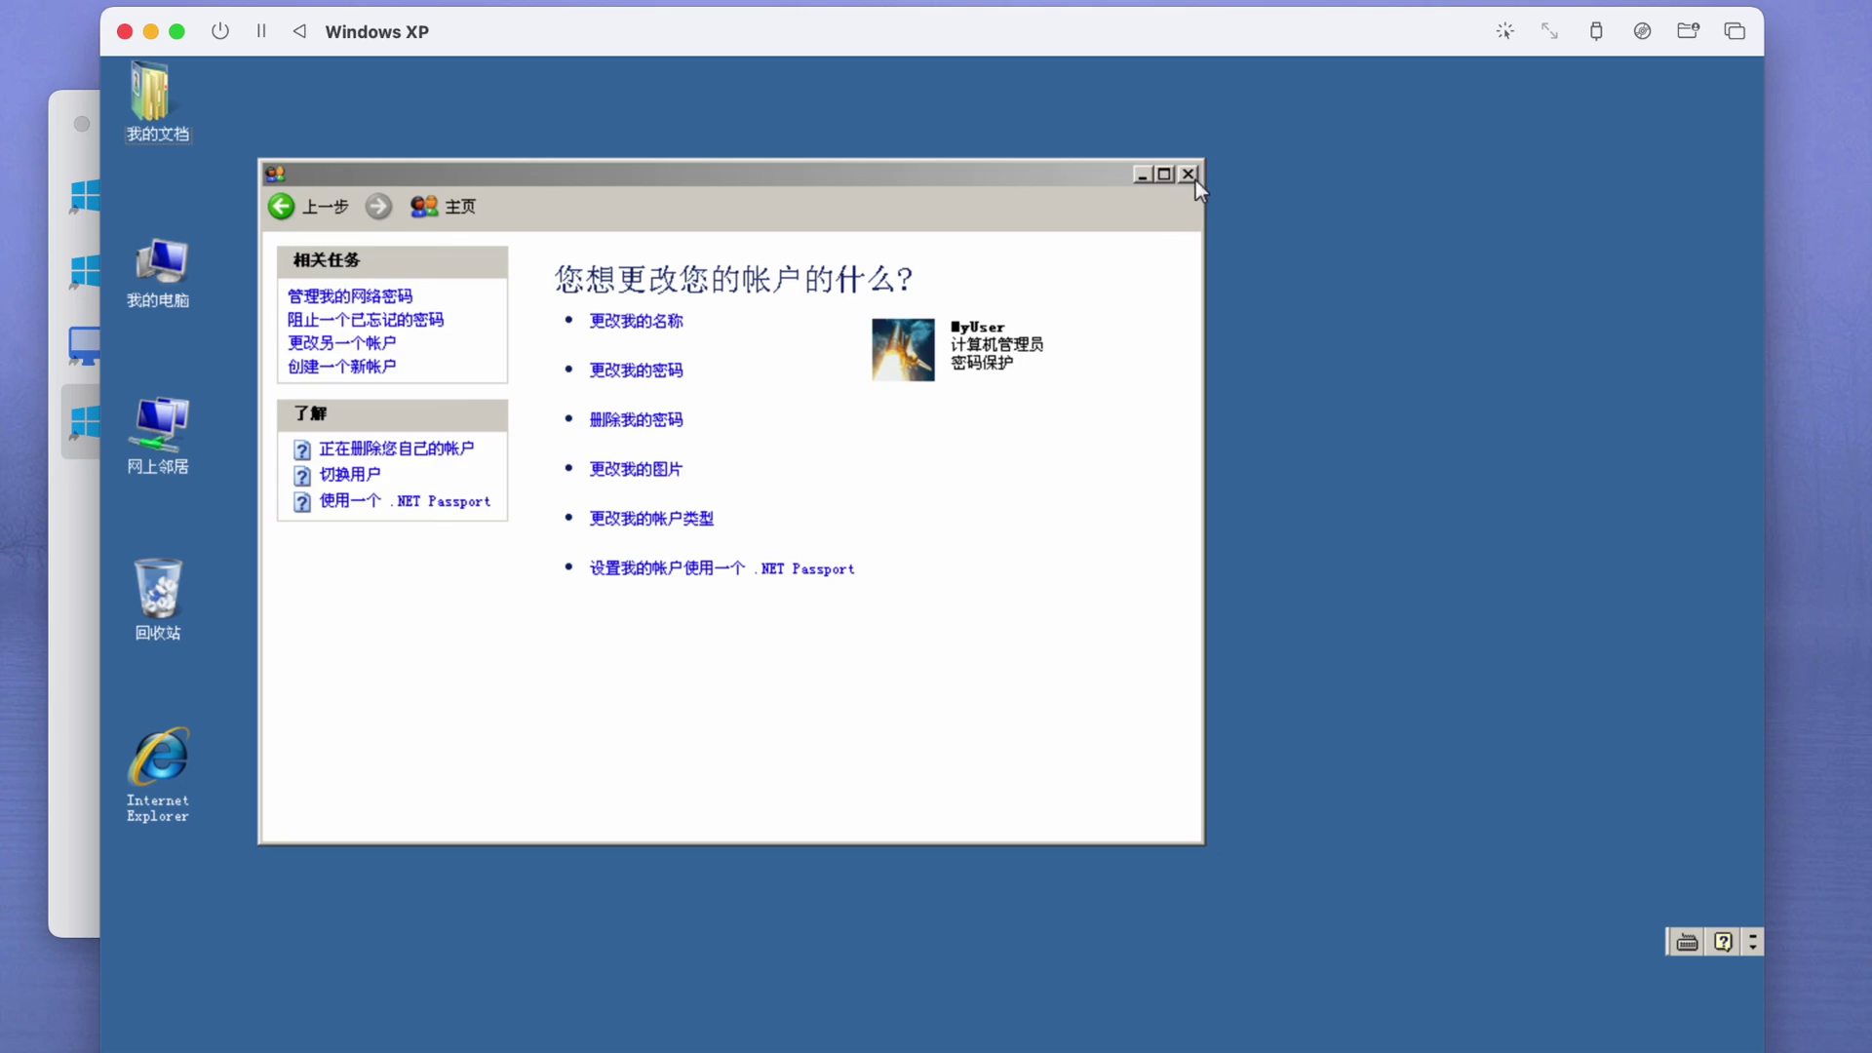
pyautogui.click(1189, 174)
# - Open My Computer from the XP Start menu and reposition its window
pyautogui.click(205, 1035)
pyautogui.click(503, 447)
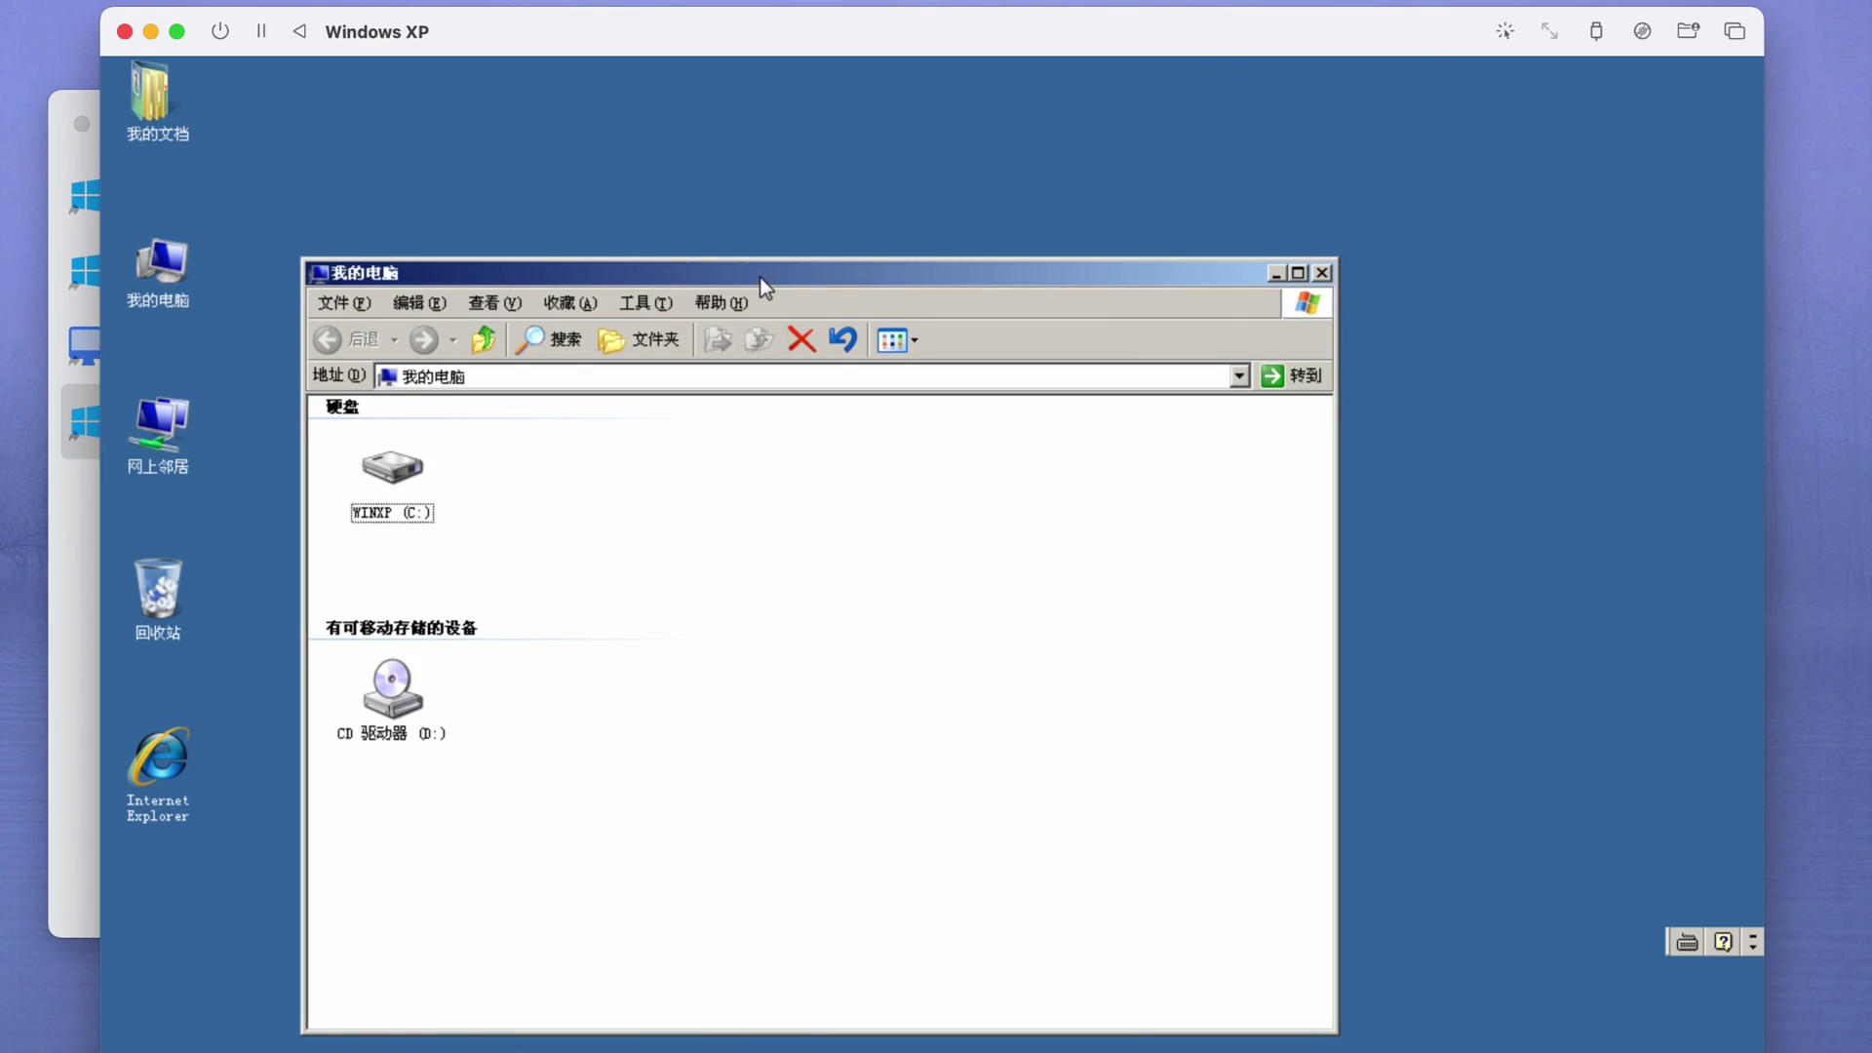
pyautogui.moveTo(758, 277); pyautogui.dragTo(826, 177)
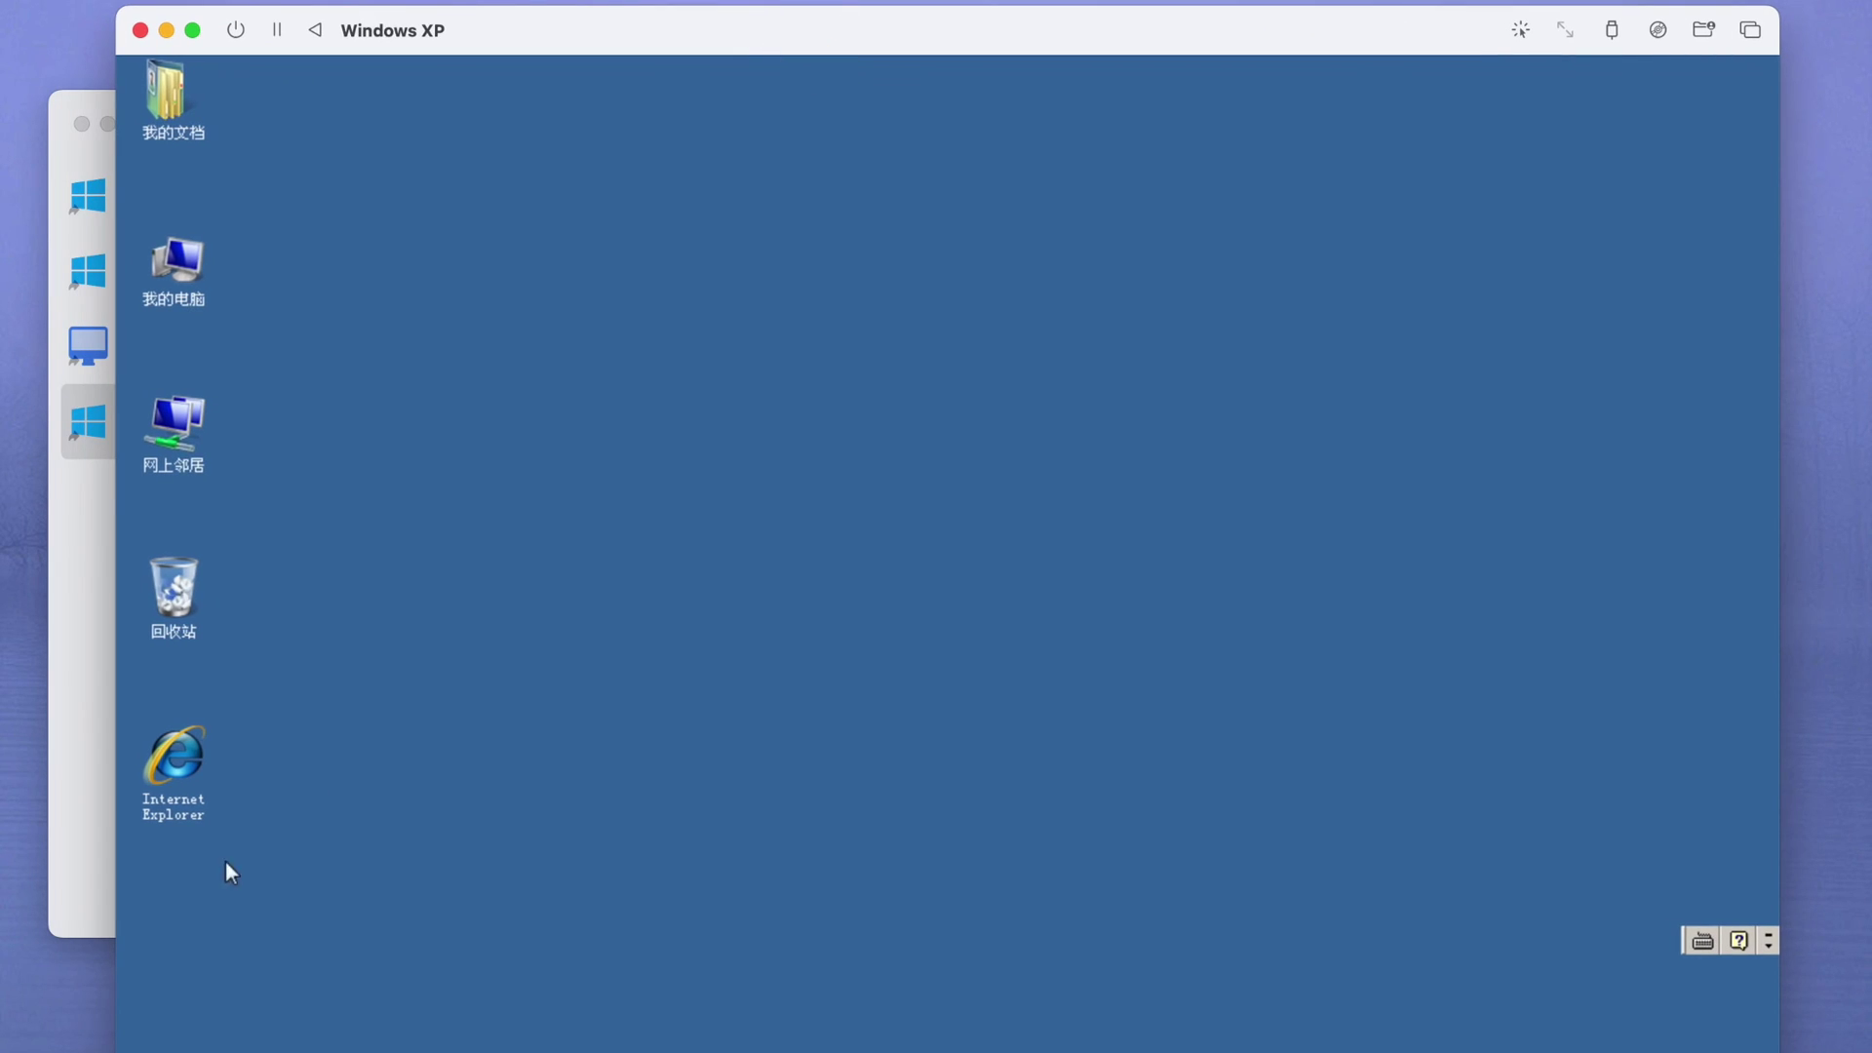
pyautogui.click(220, 1037)
pyautogui.click(556, 451)
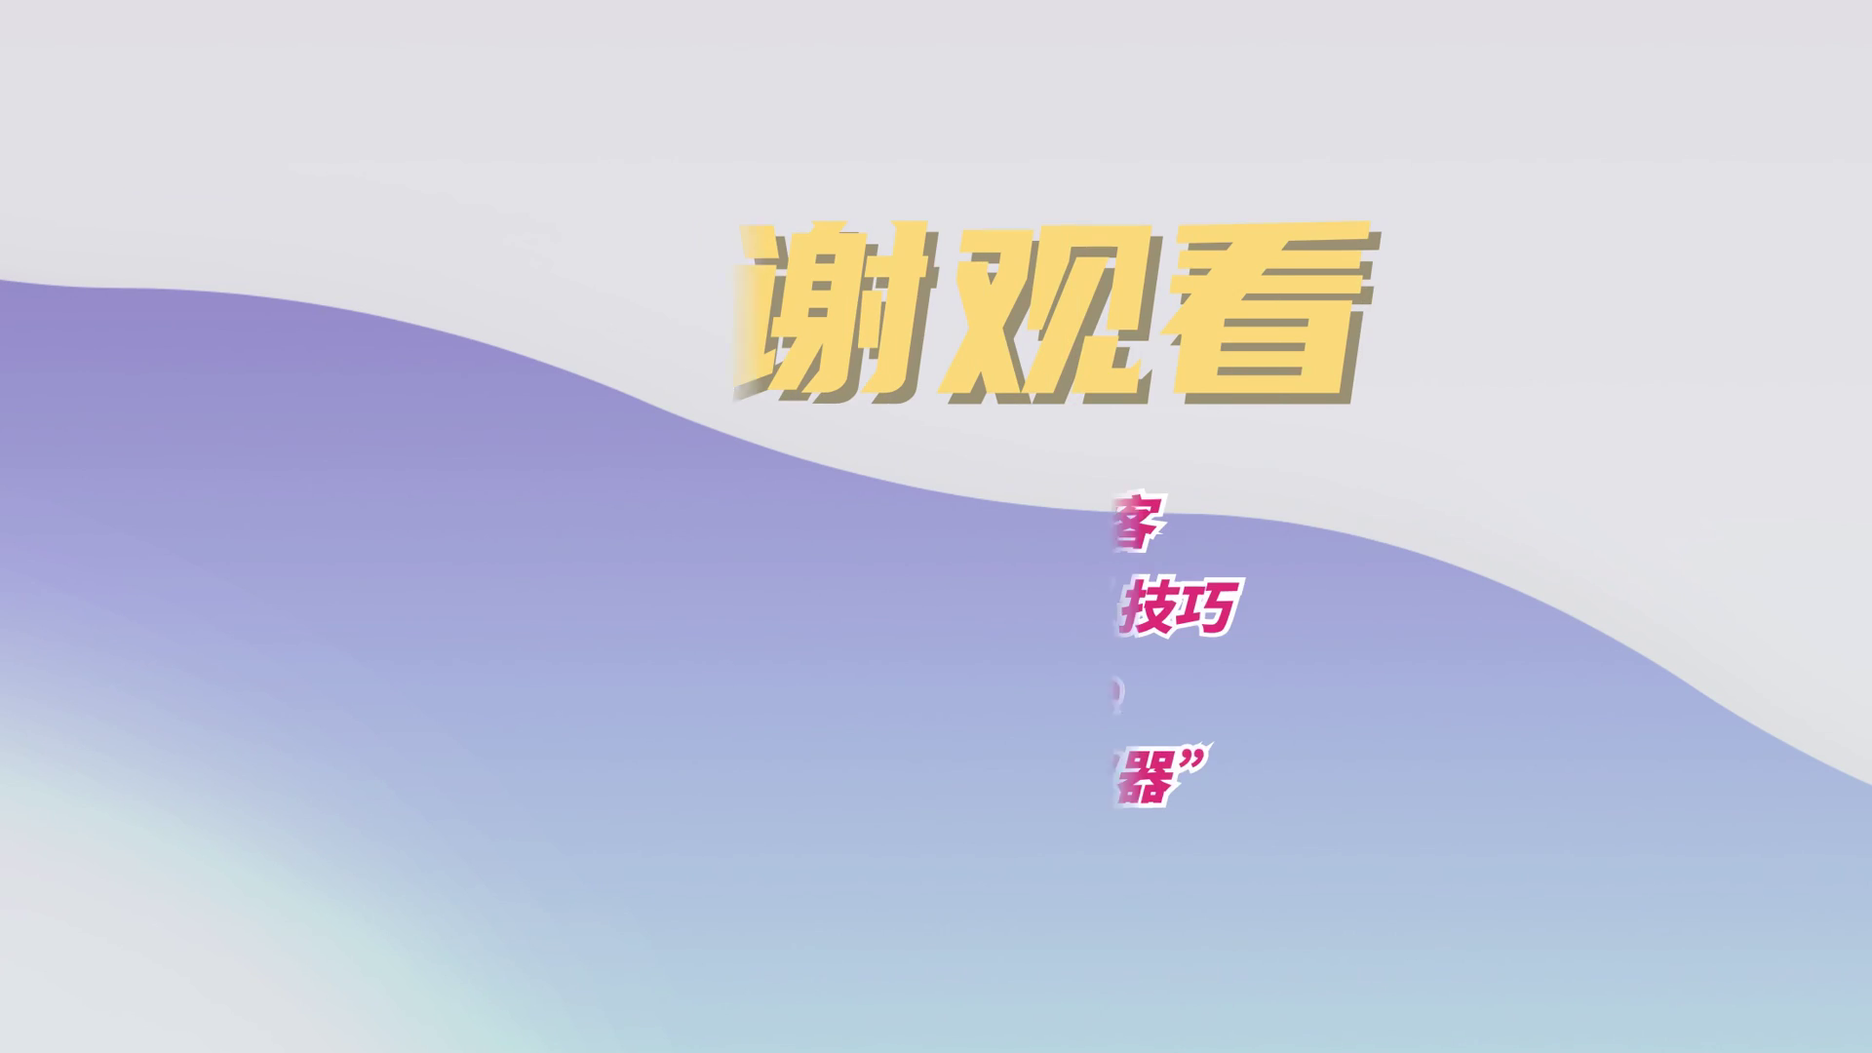